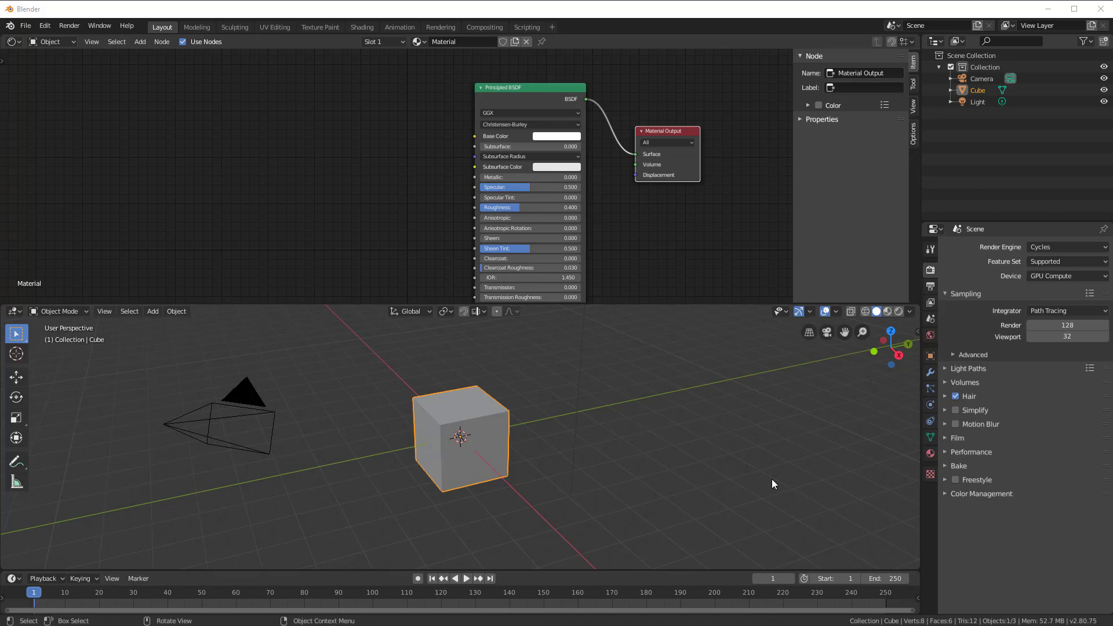
Step: Delete the default cube and add an ico sphere mesh at the world origin
click(461, 456)
key(x)
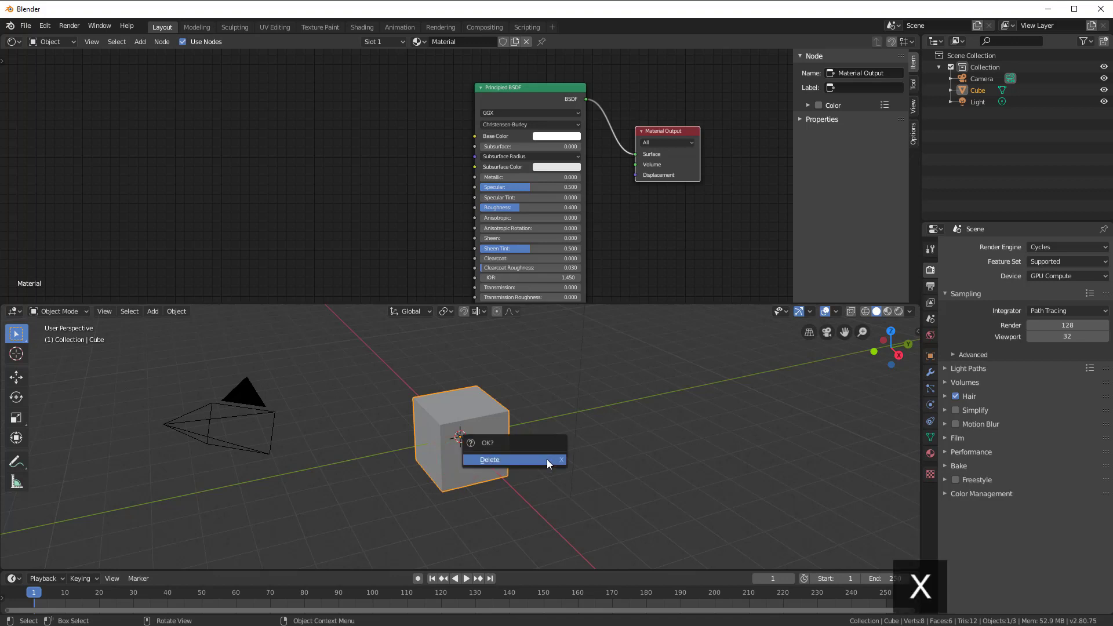
click(547, 459)
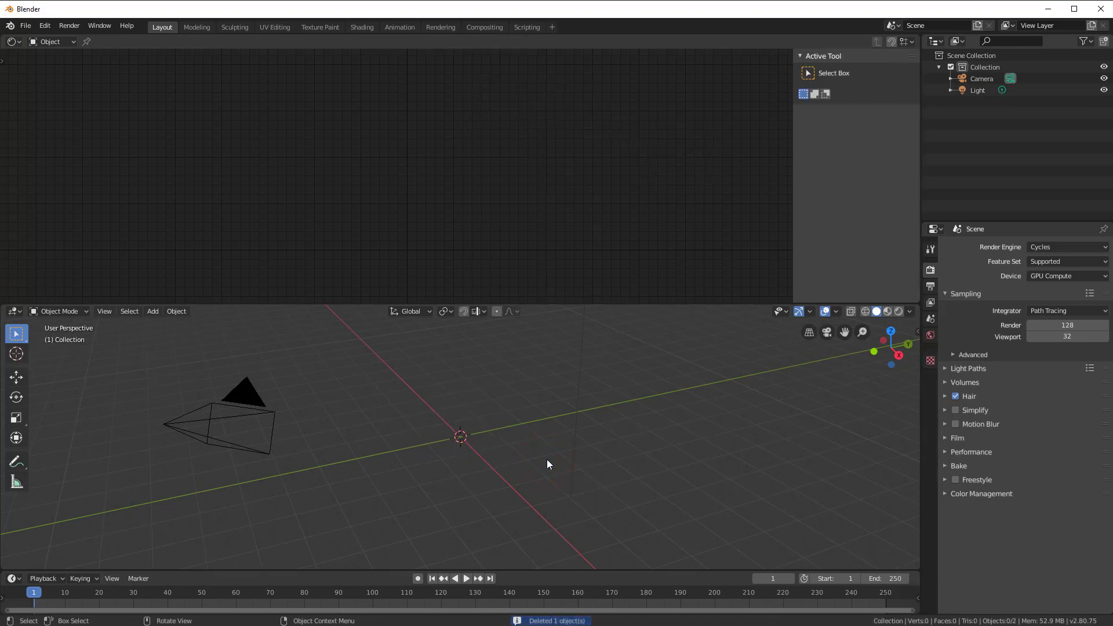
key(shift+a)
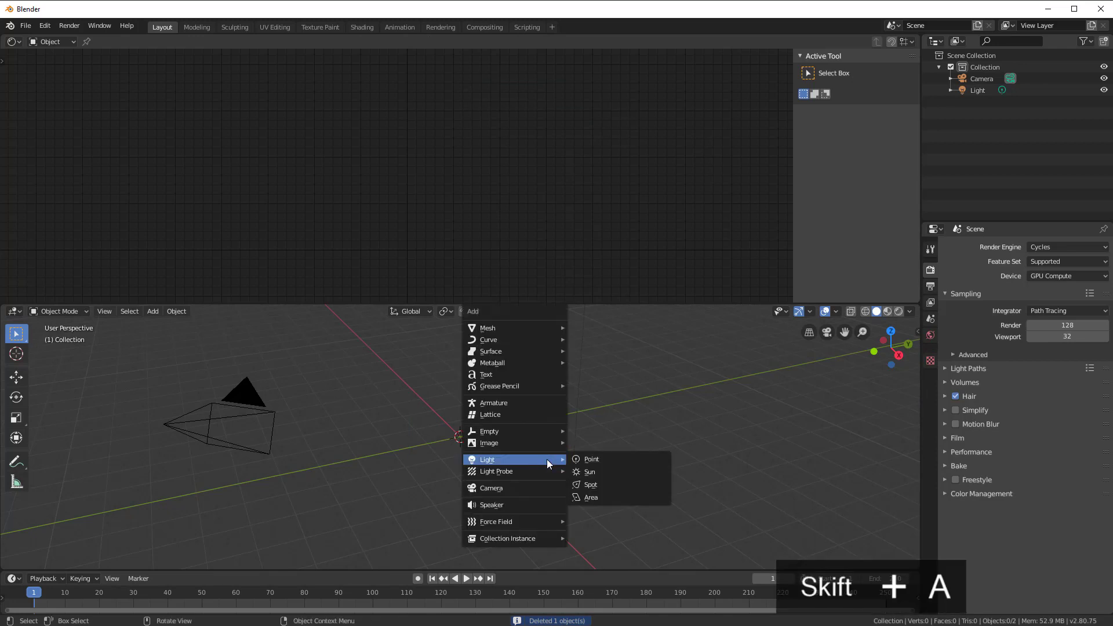
mouse_move(518, 328)
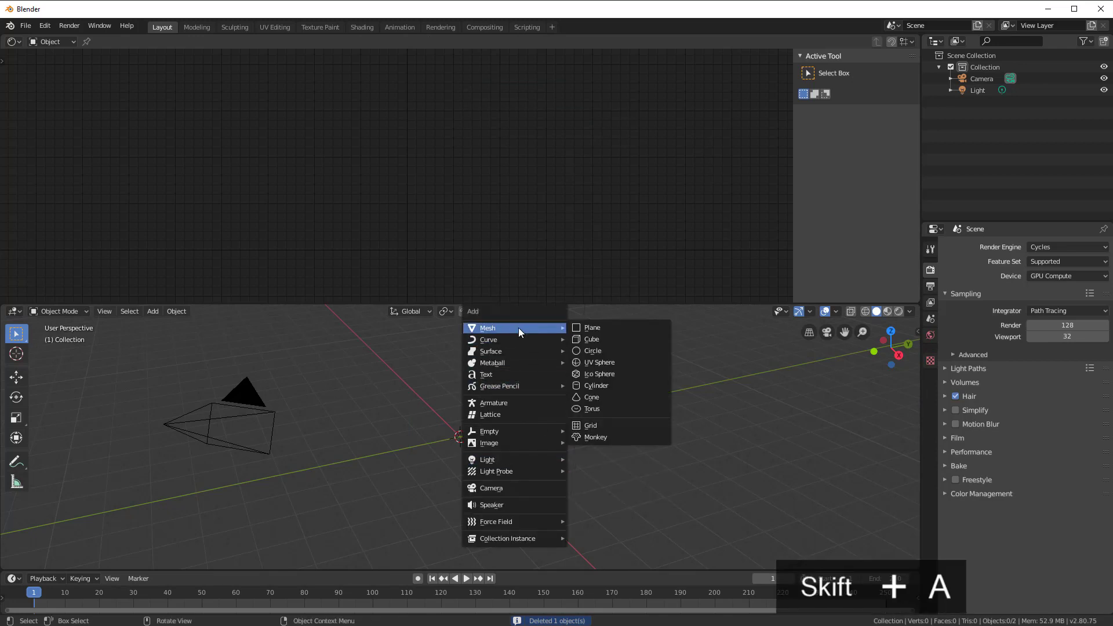
click(640, 373)
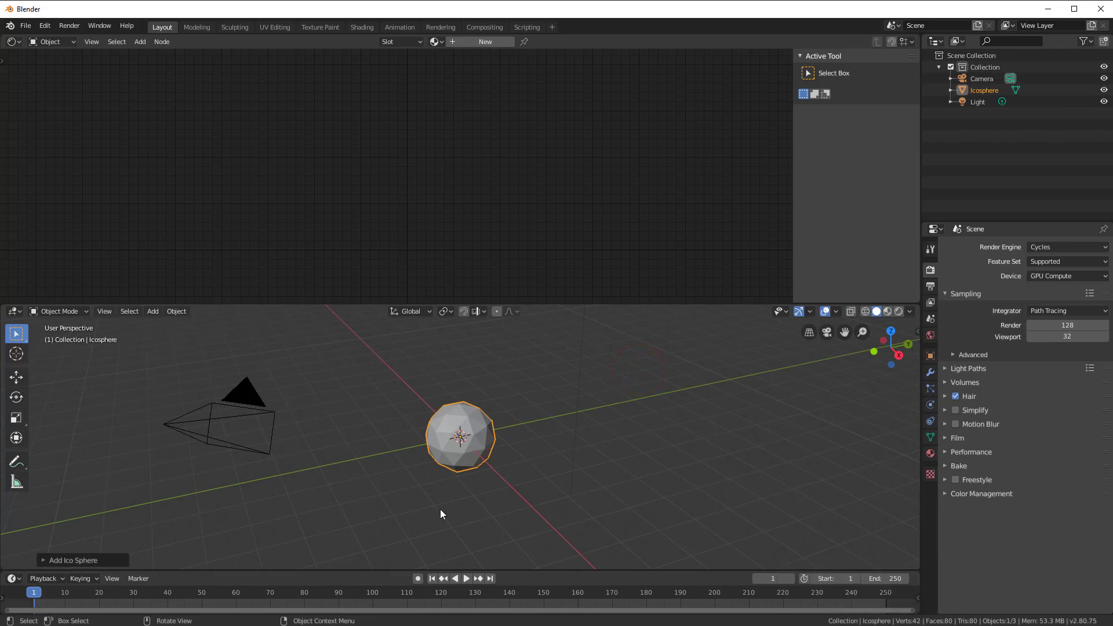
Step: Scale the ico sphere down in X and Y with Z locked, forming a tall egg shape, and apply its scale
scroll(503, 472, up, 2)
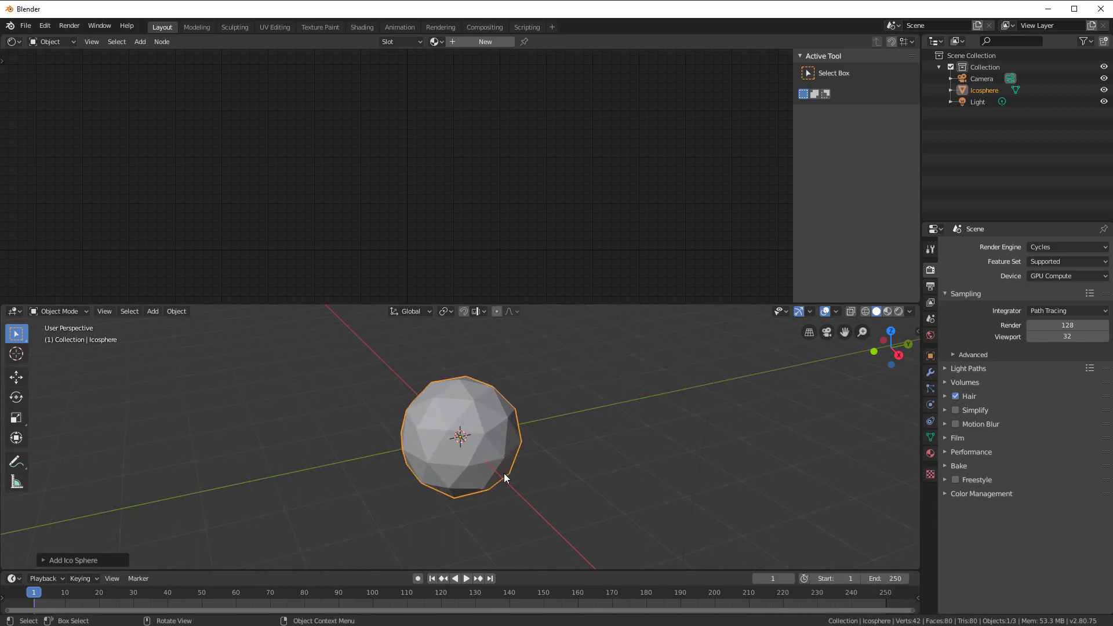
key(s)
key(shift+z)
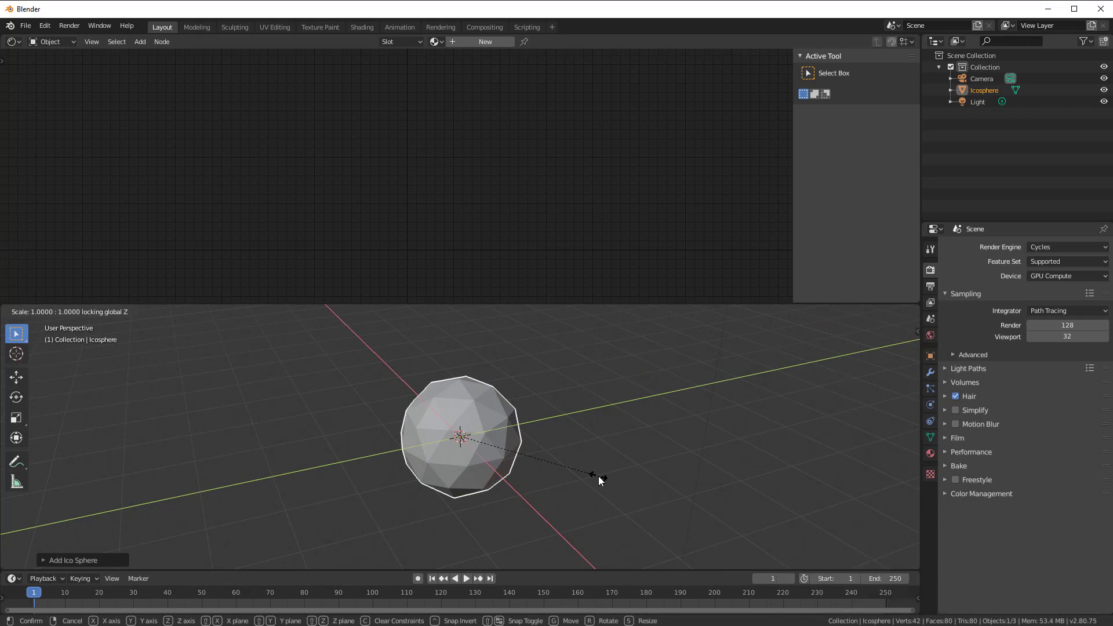
click(556, 467)
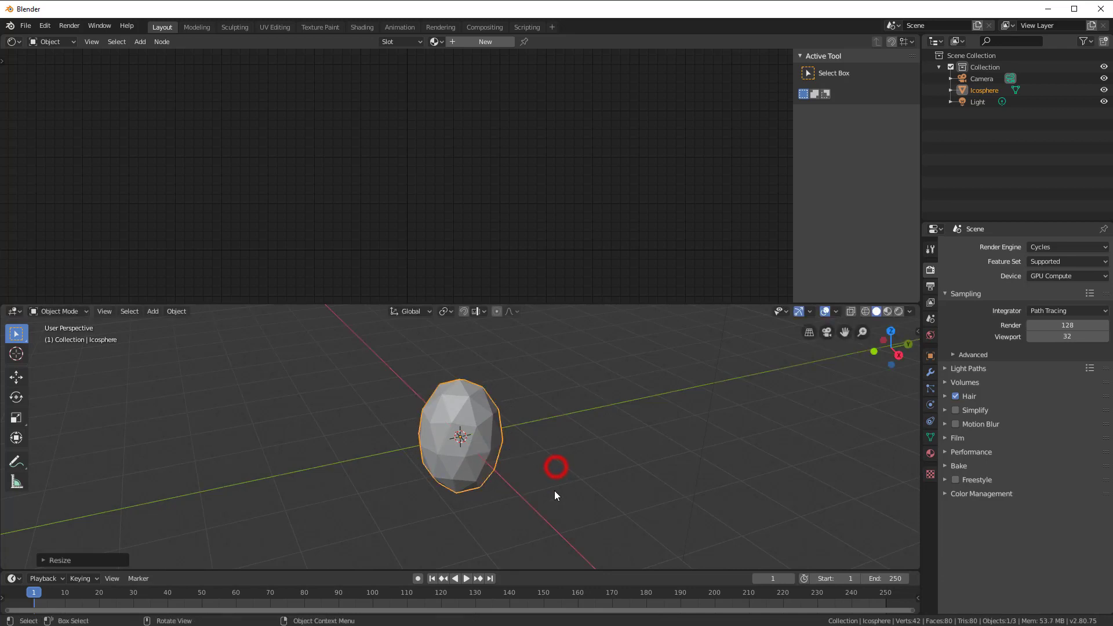
scroll(554, 490, up, 3)
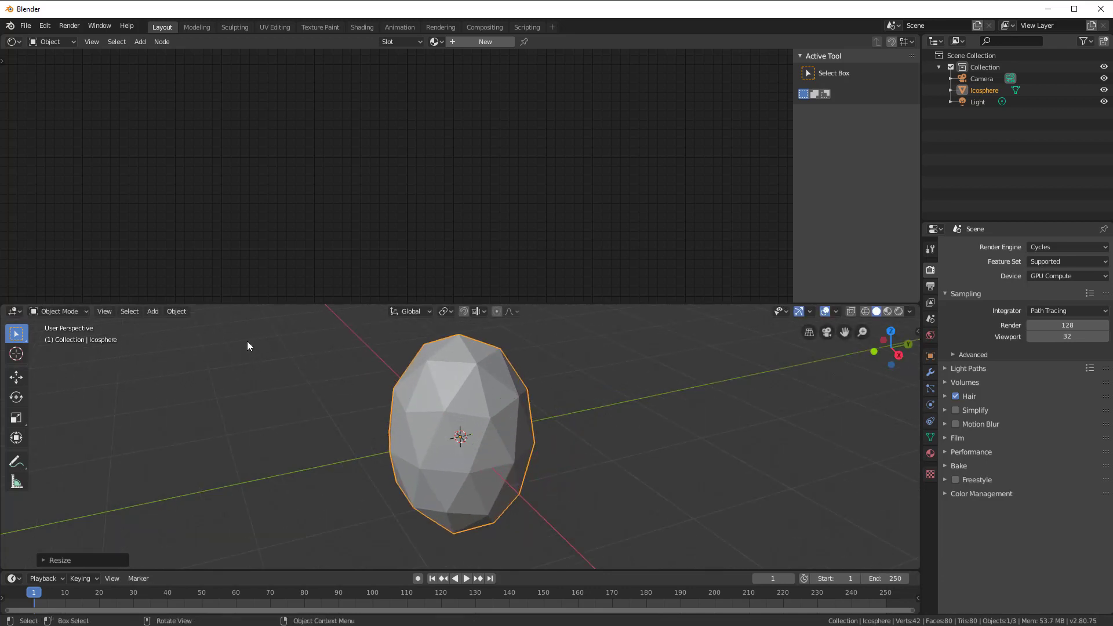
click(170, 311)
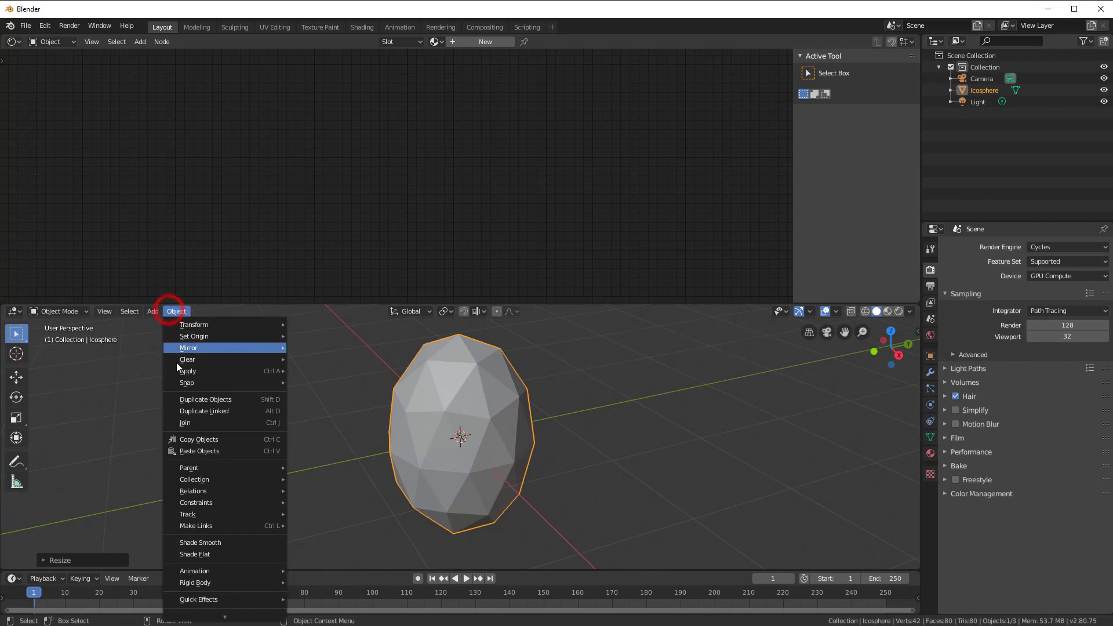
mouse_move(188, 374)
click(334, 397)
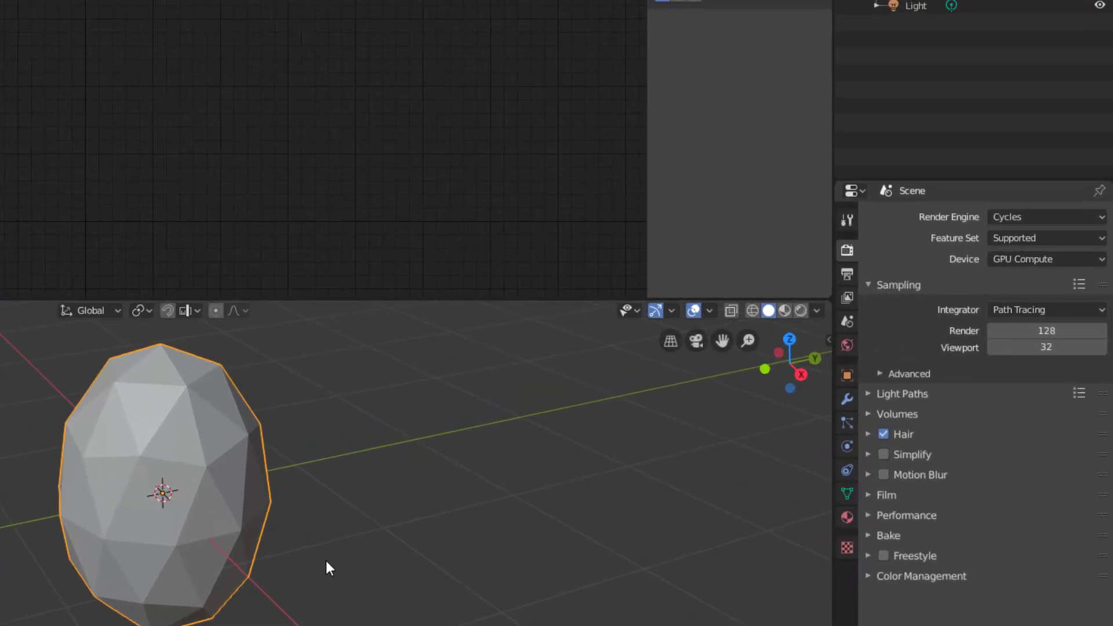
Step: Add a Bevel modifier to the egg-shaped ico sphere and restrict it to Only Vertices
click(849, 398)
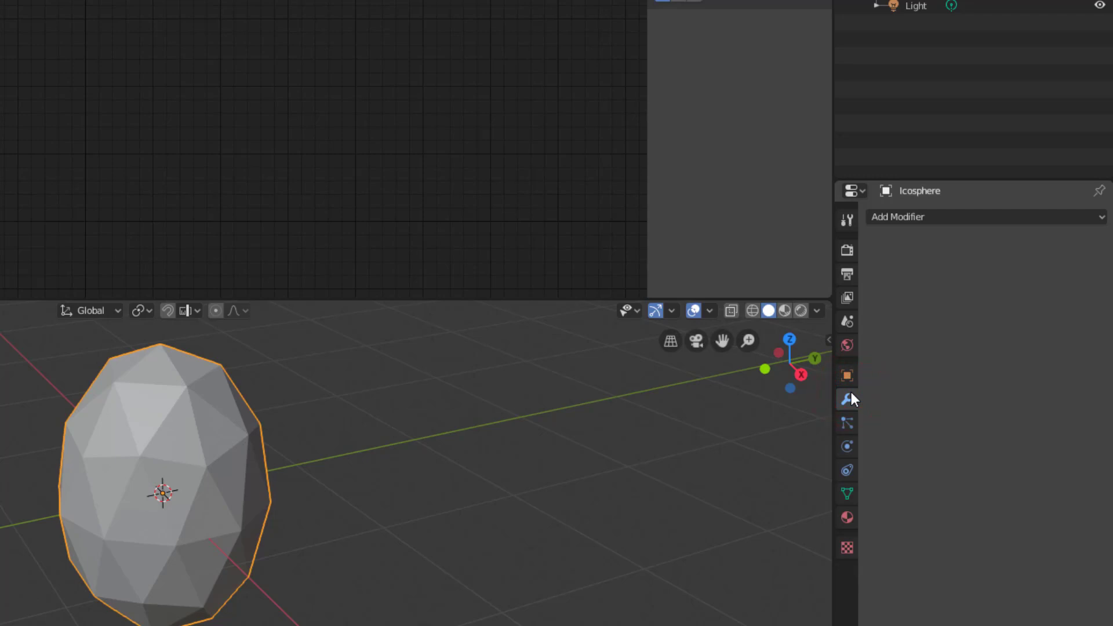
click(913, 218)
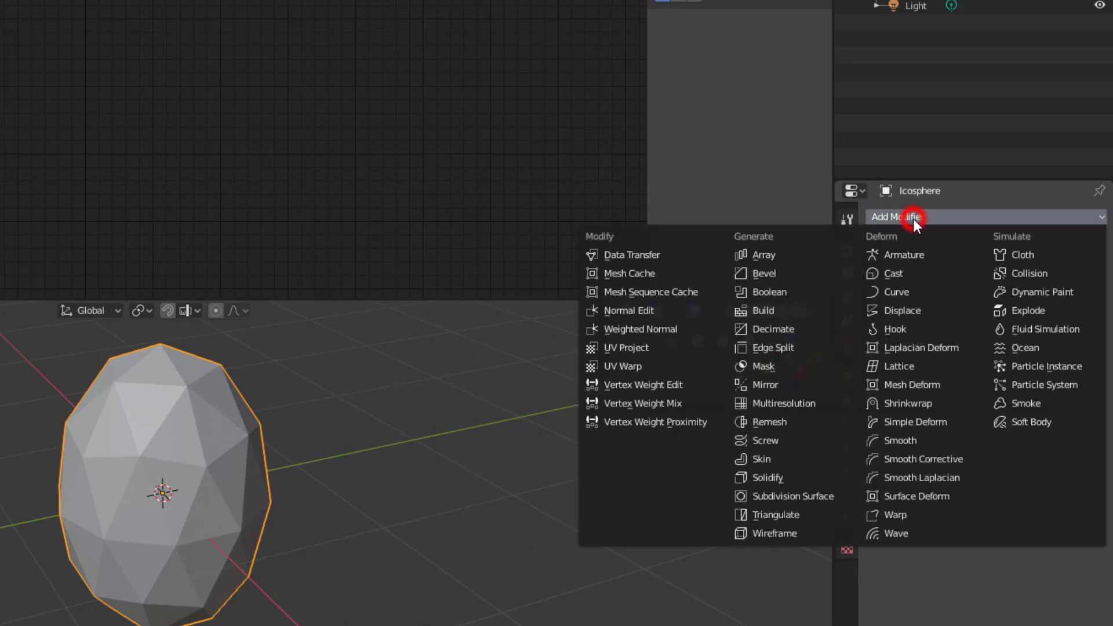
click(795, 272)
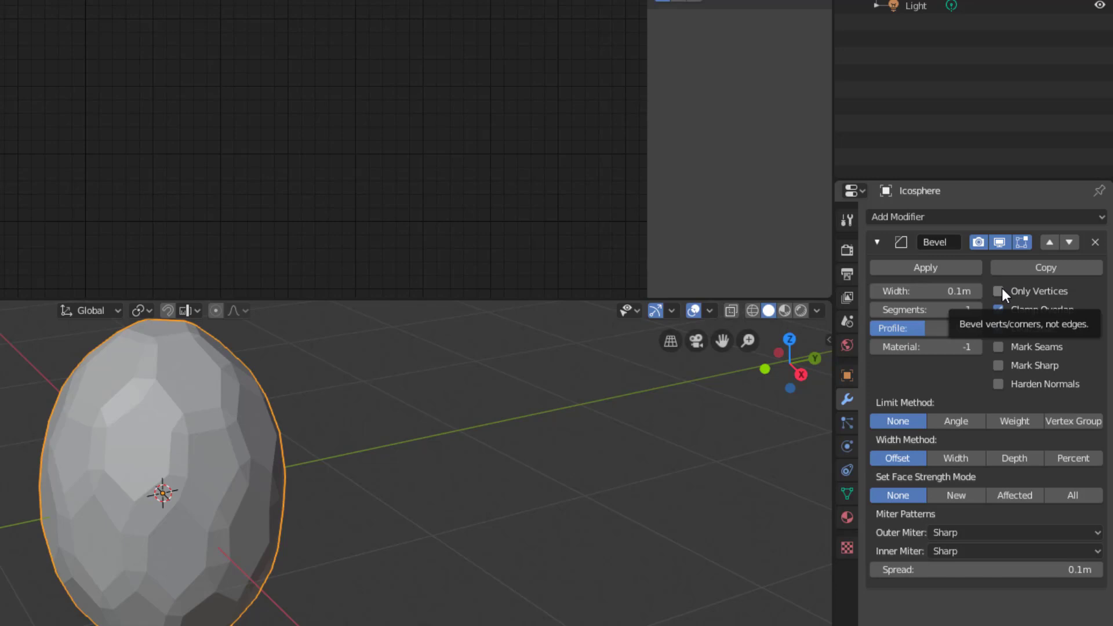
click(1000, 289)
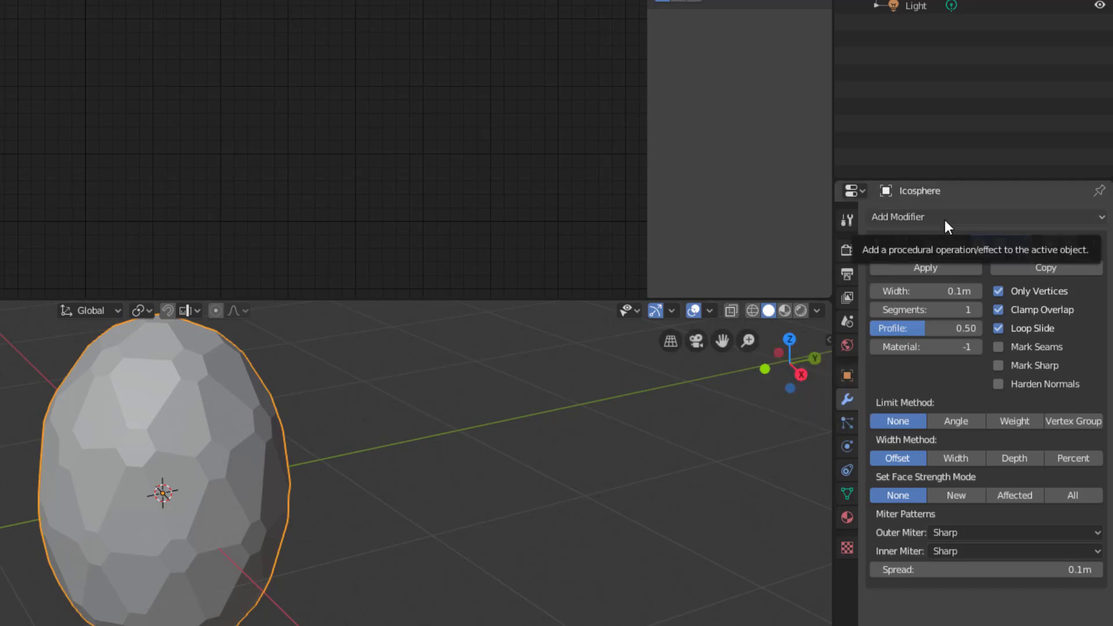
Step: Add a Wireframe modifier to the ico sphere and turn off Replace Original
click(923, 217)
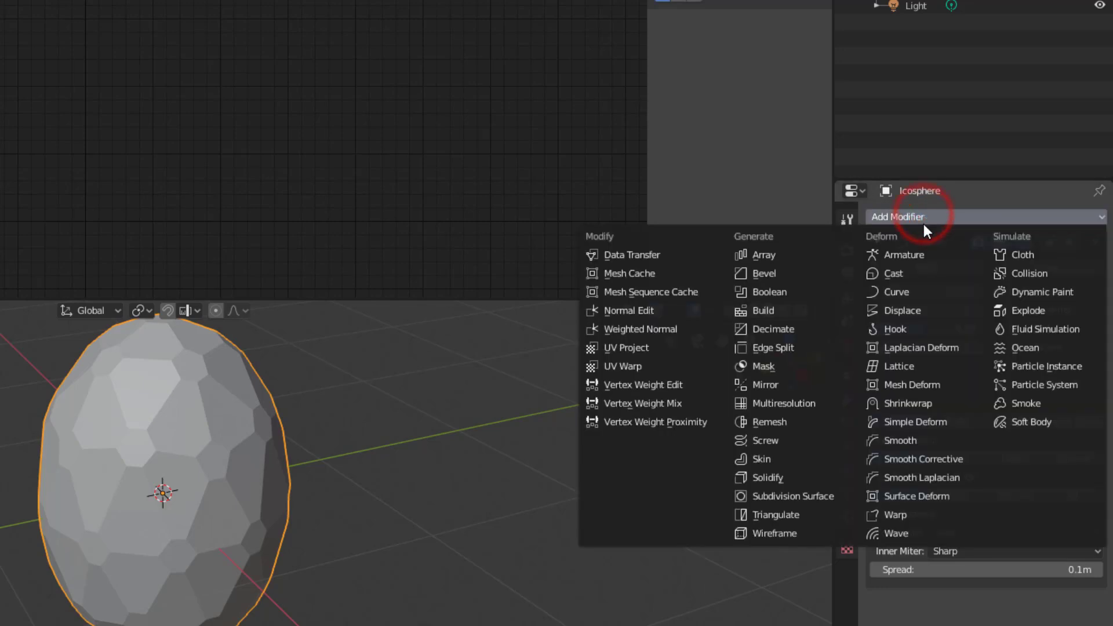
click(803, 528)
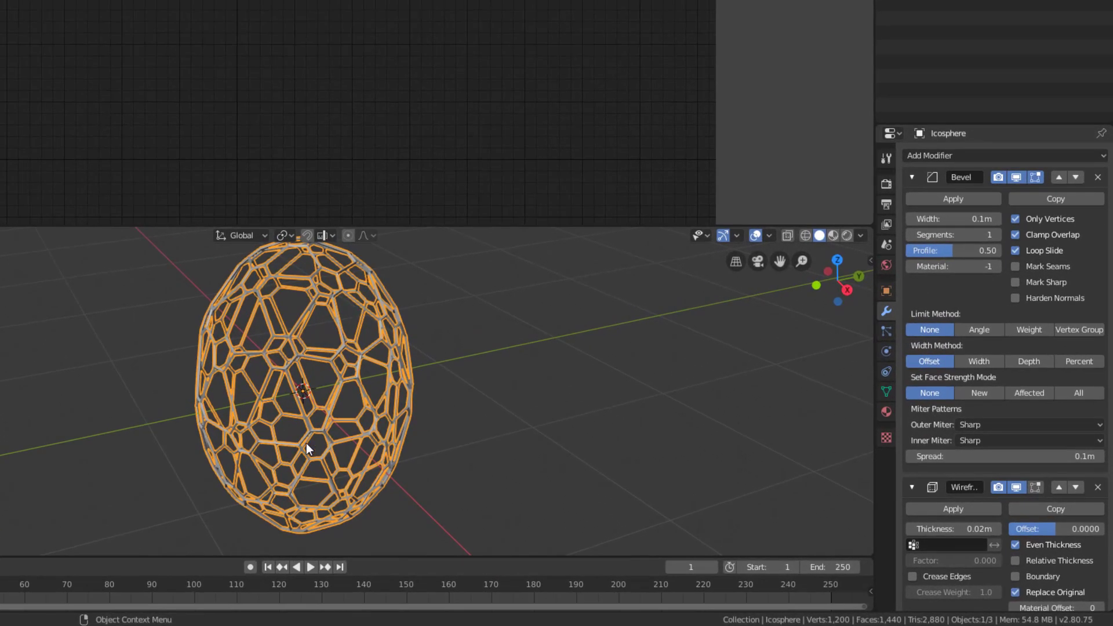
scroll(1030, 504, down, 1)
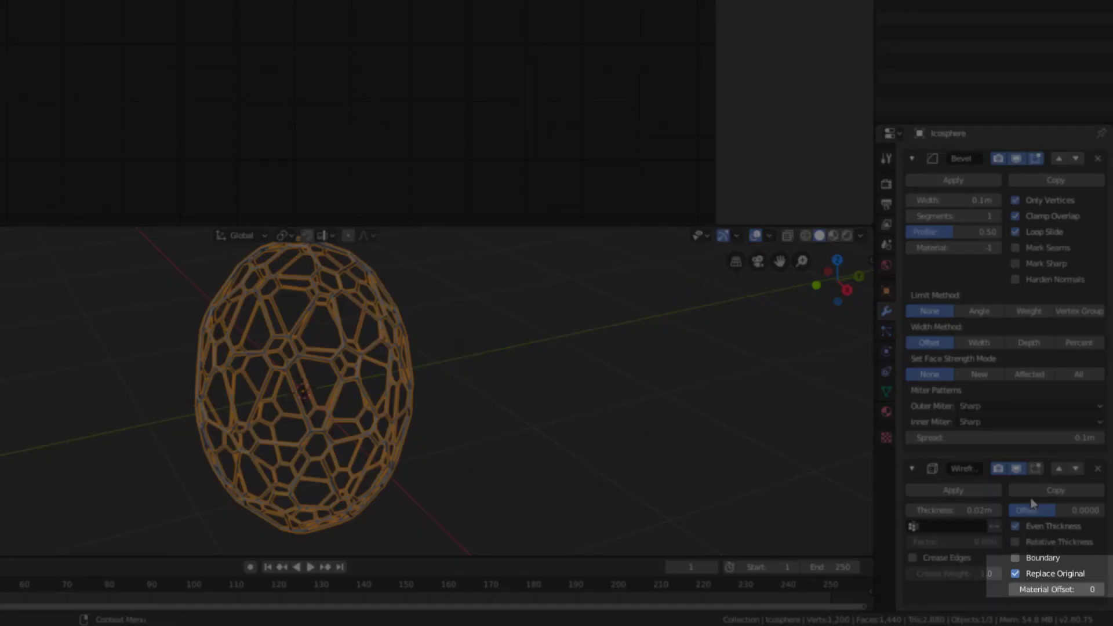
click(1015, 574)
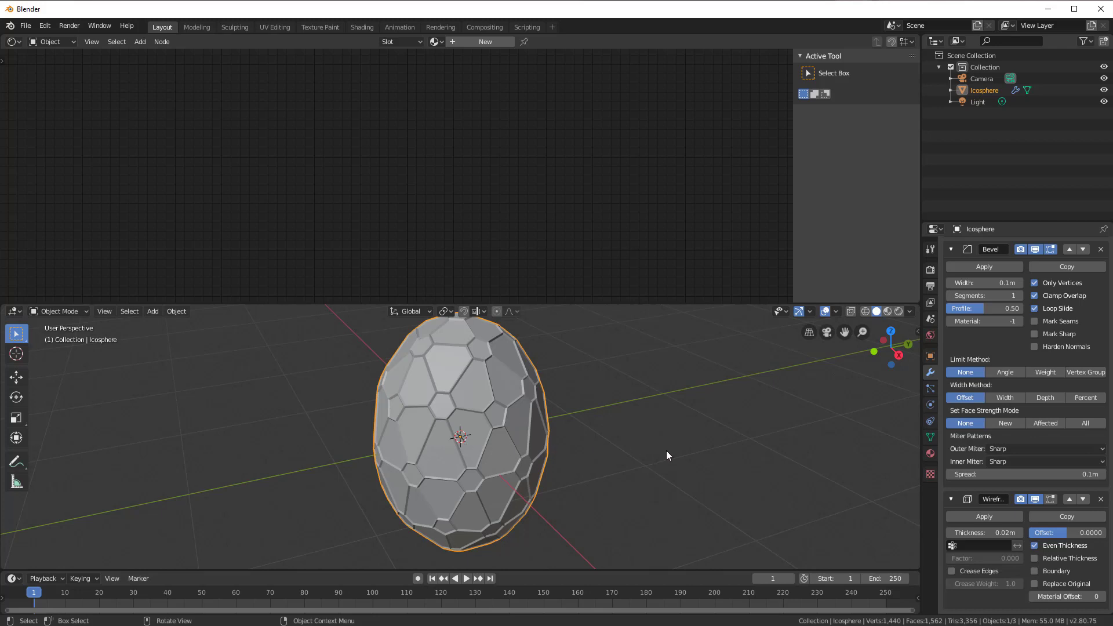
Step: Add a point light at the world origin, inside the egg shape
key(shift+a)
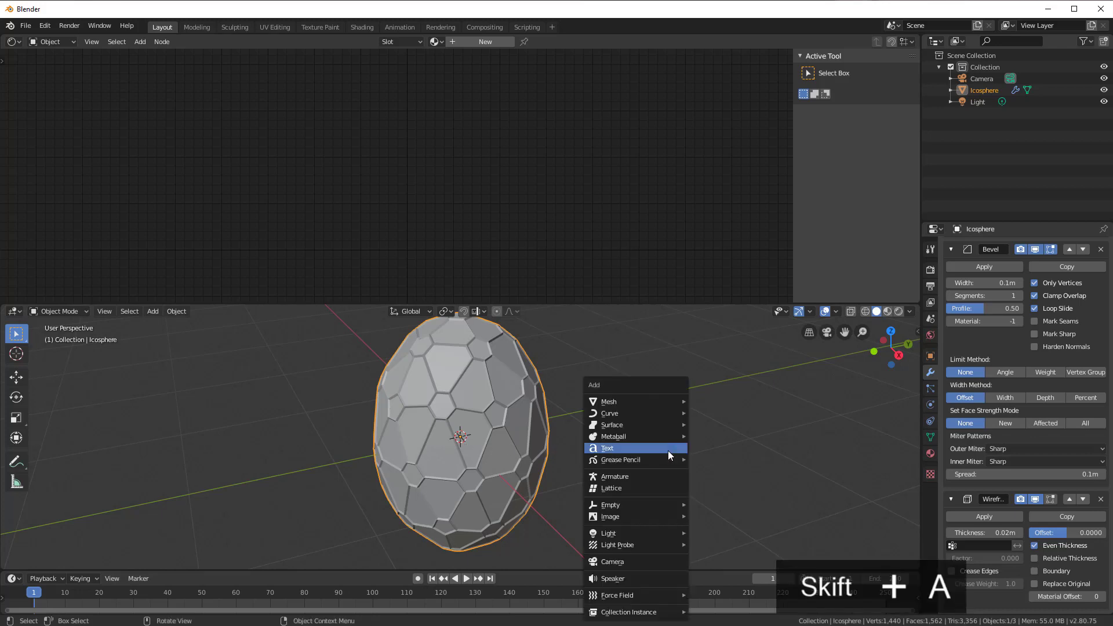
mouse_move(645, 533)
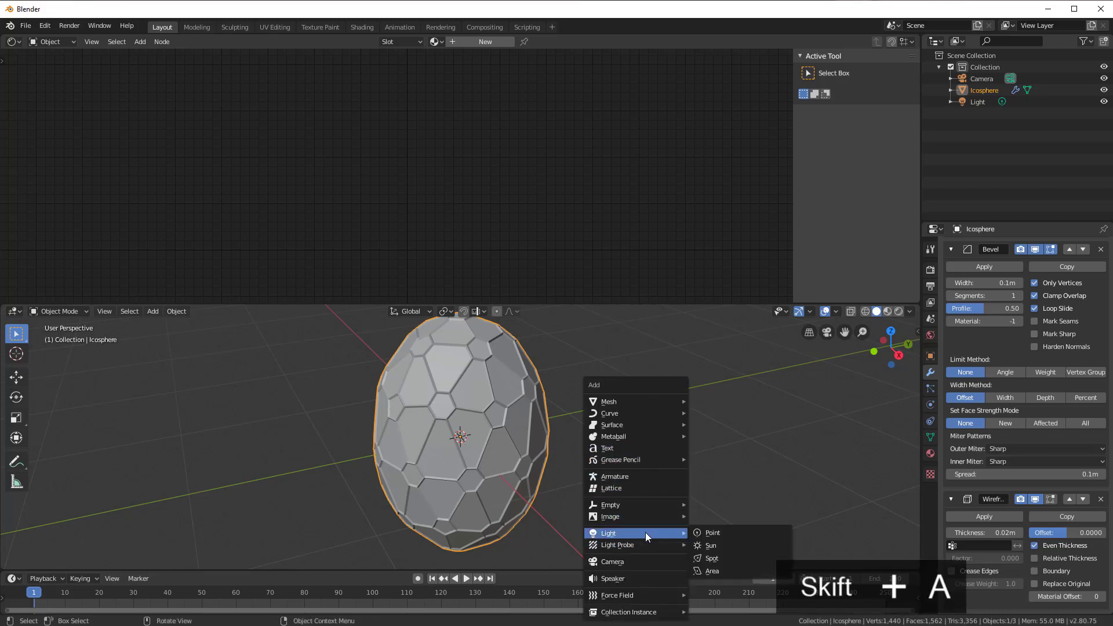
click(711, 532)
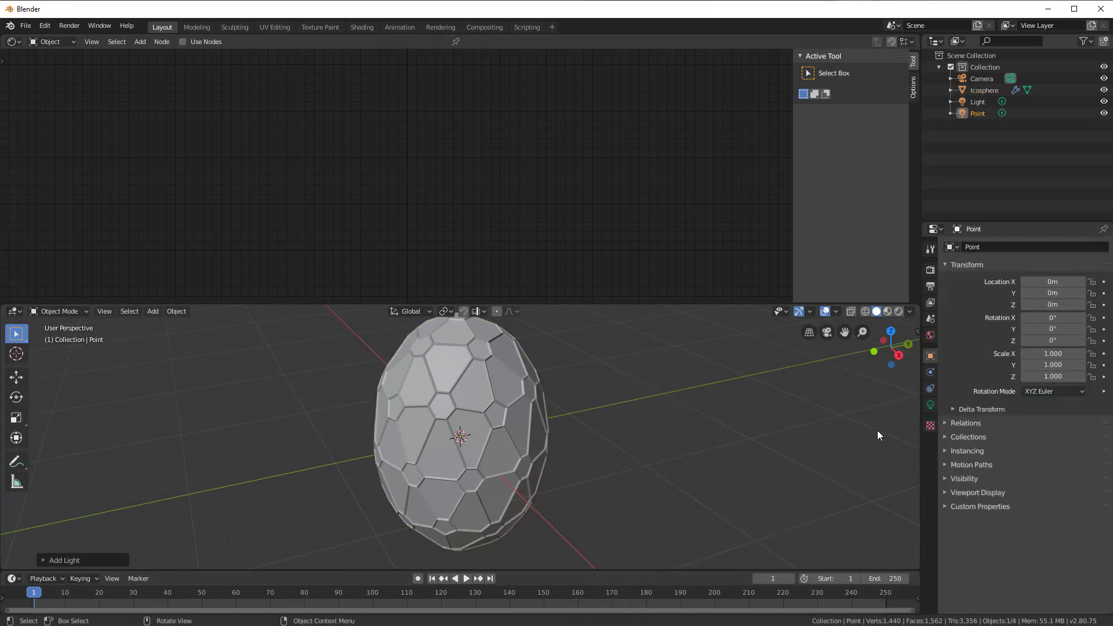
Step: Enable nodes for the point light and set its power to 100 W
click(931, 404)
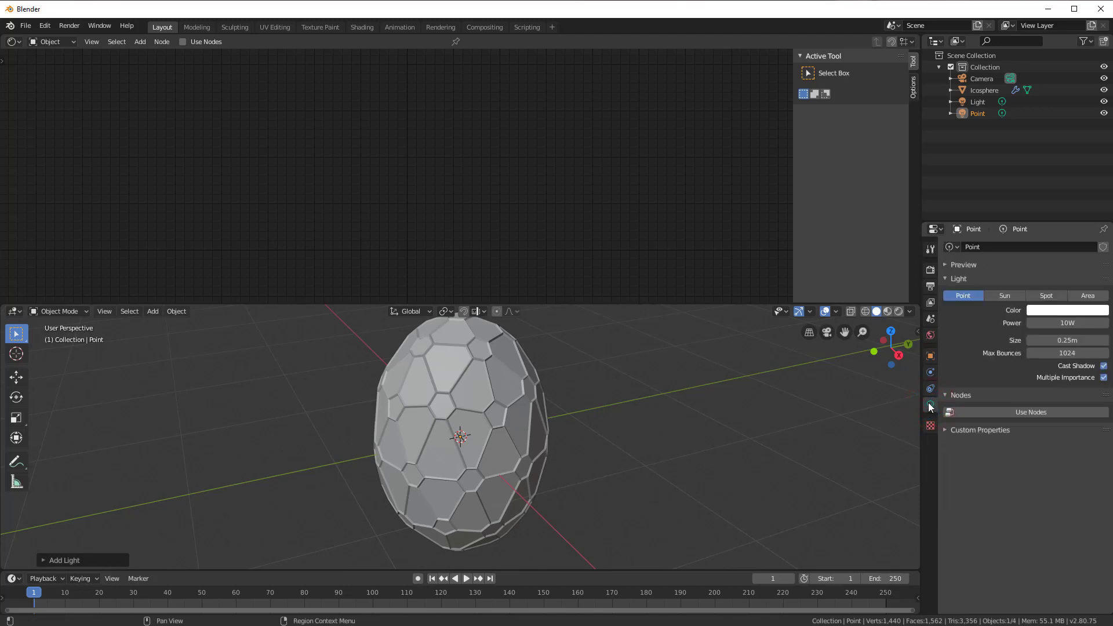
click(1009, 412)
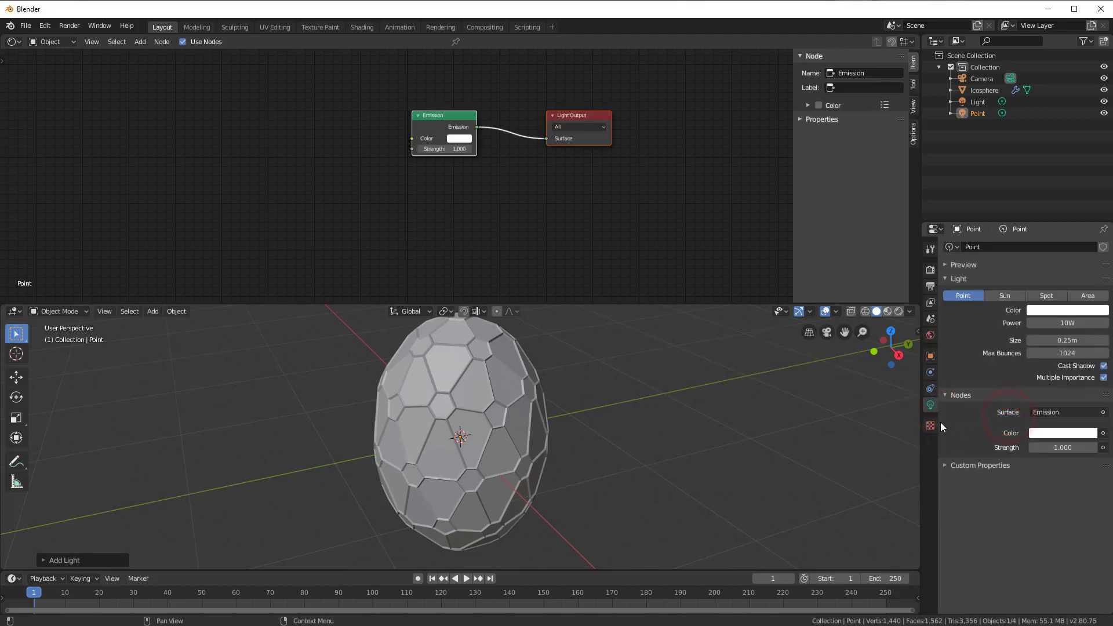
click(1052, 322)
text(100)
key(Return)
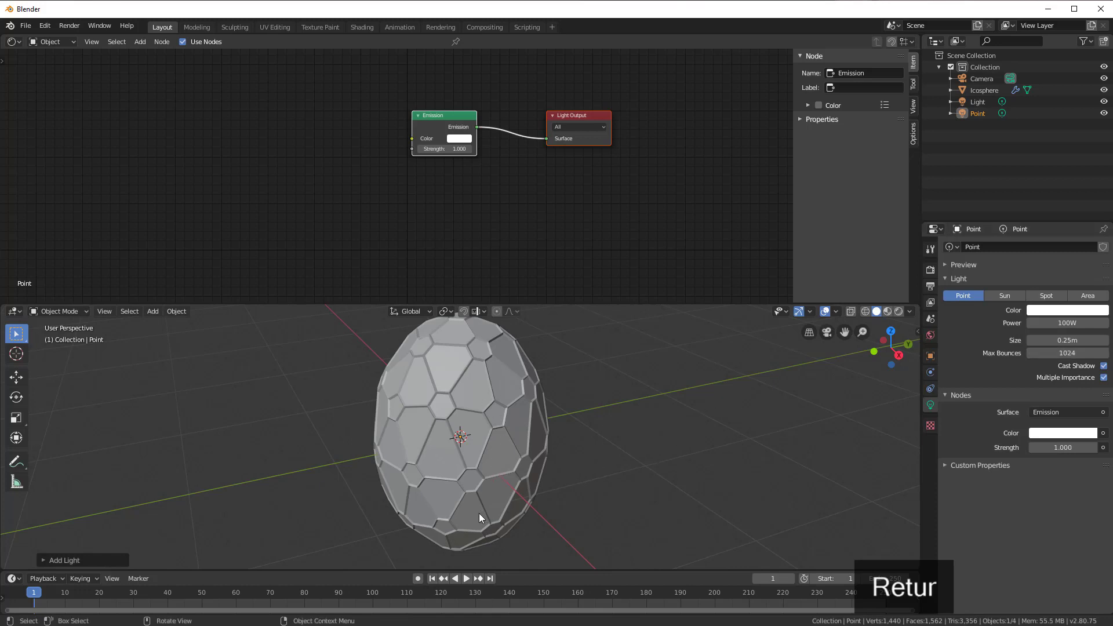
Step: Display the 3D viewport in rendered shading and assign a new material to the ico sphere
click(899, 311)
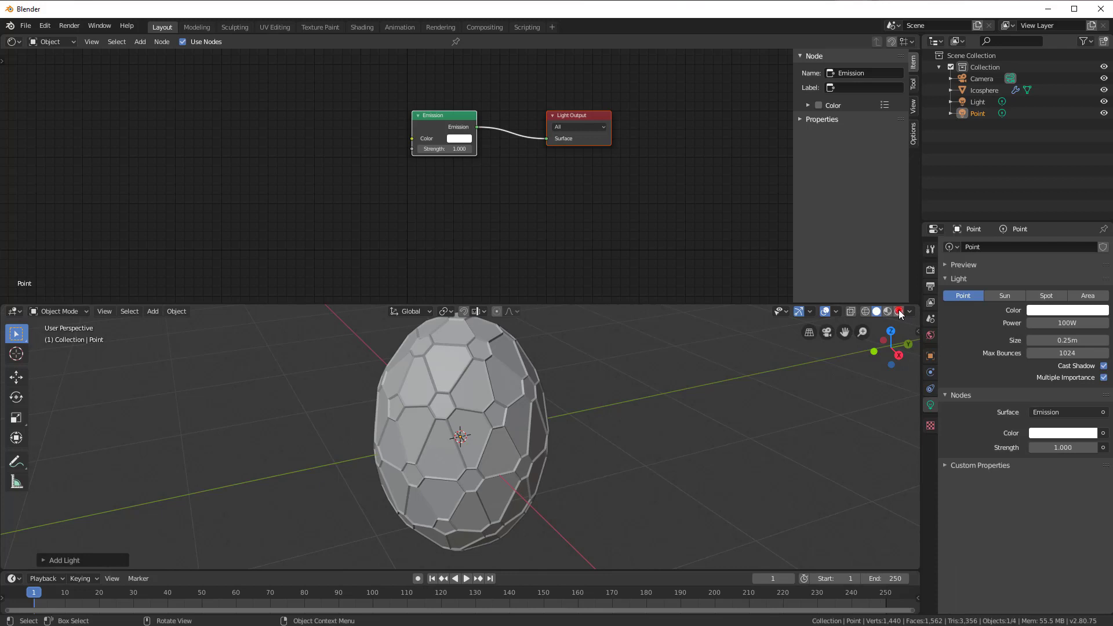
click(525, 406)
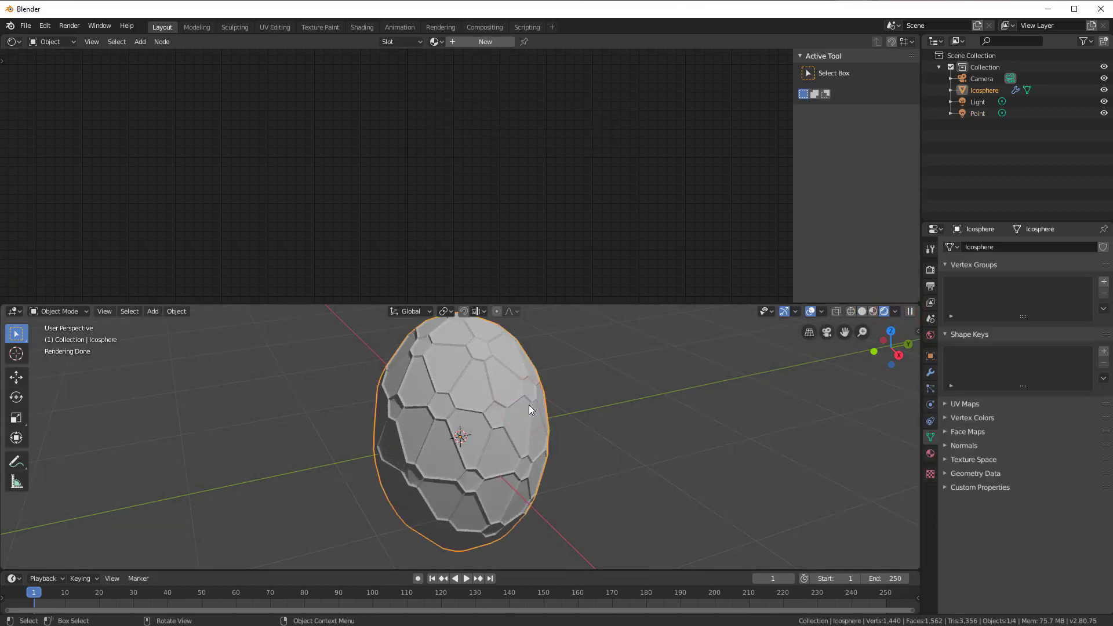
click(933, 454)
click(999, 286)
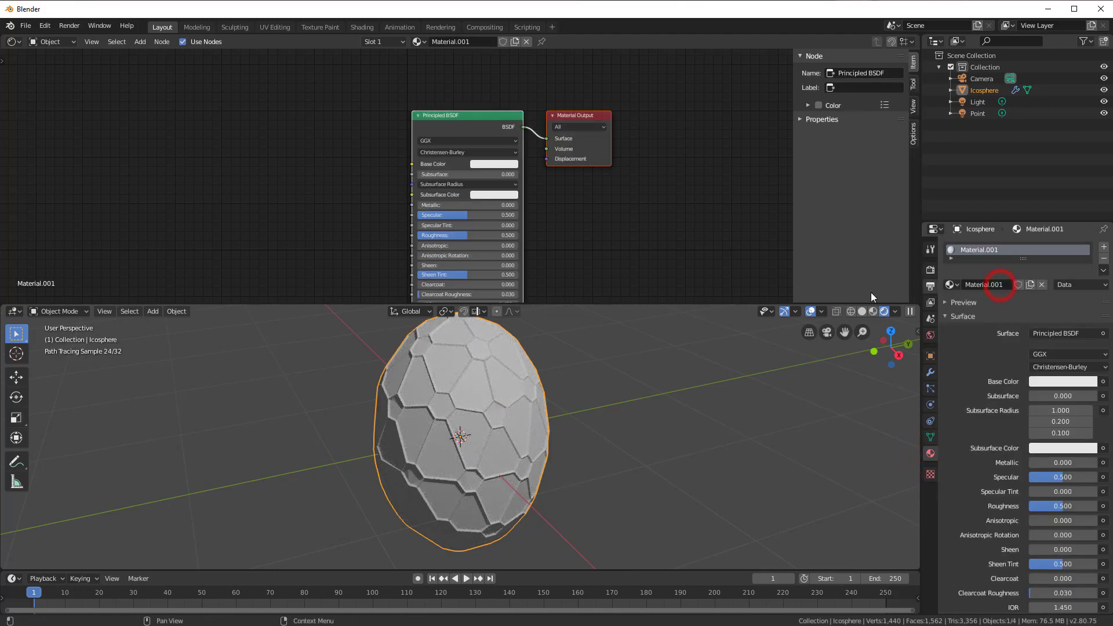
Step: Raise the Transmission of the ico sphere's Principled BSDF to 0.732
scroll(638, 255, up, 2)
middle_drag(633, 266, 679, 112)
drag(492, 201, 555, 201)
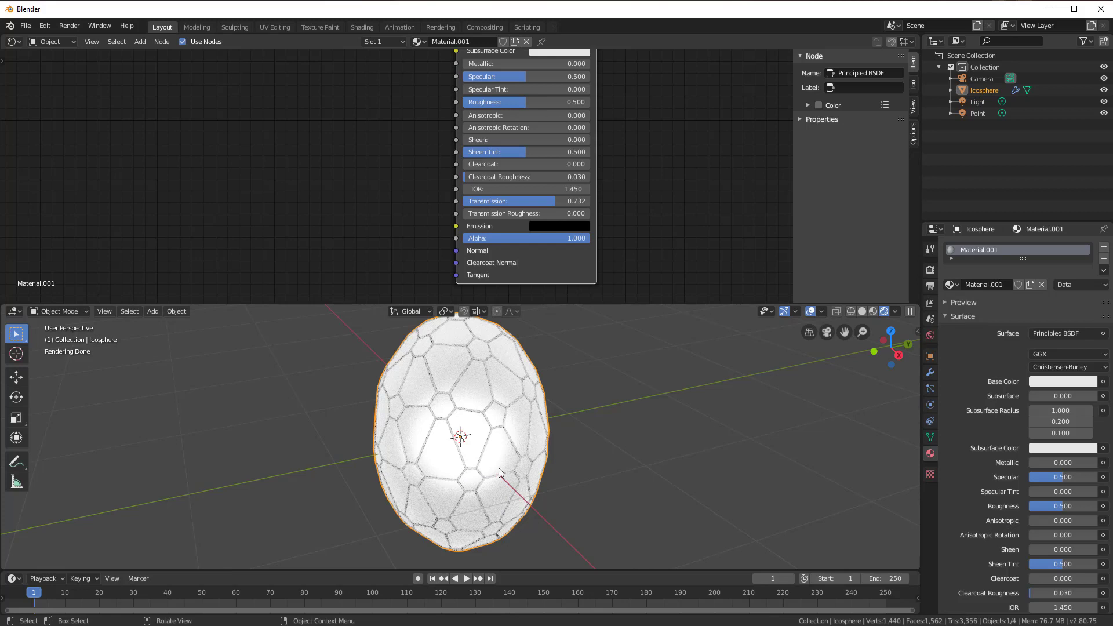
Step: Set the world background colour to black
click(929, 336)
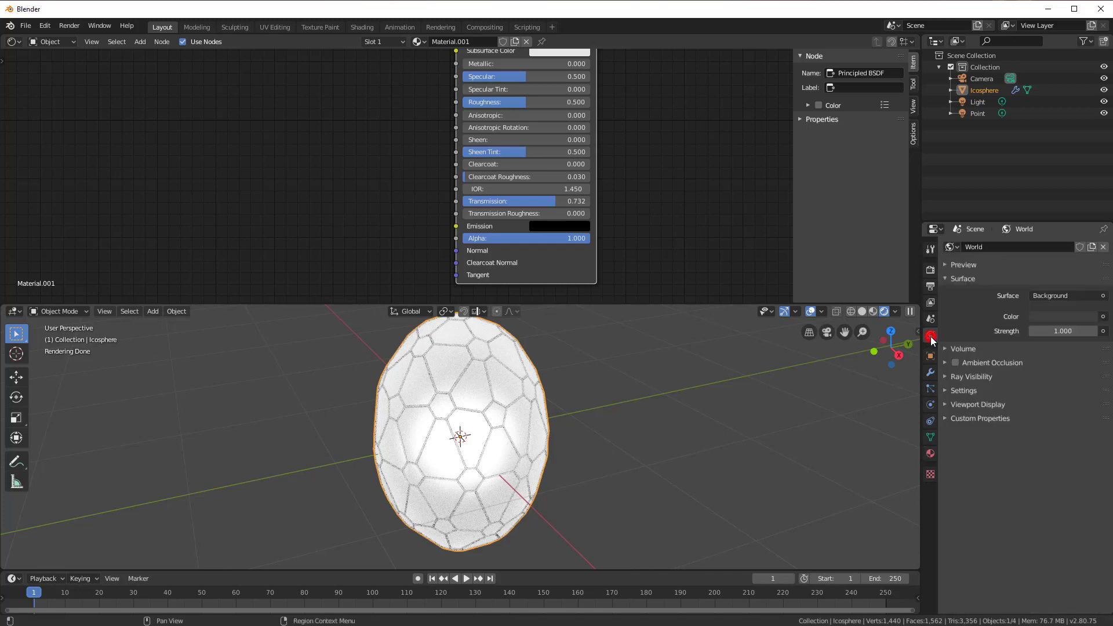
click(1066, 318)
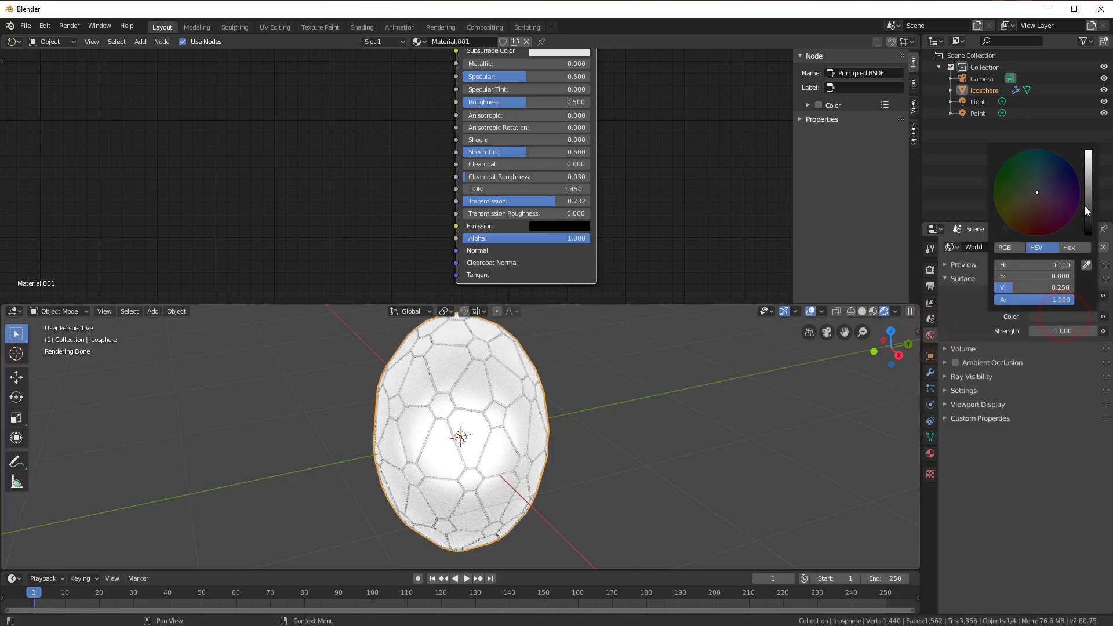
drag(1087, 216, 1087, 234)
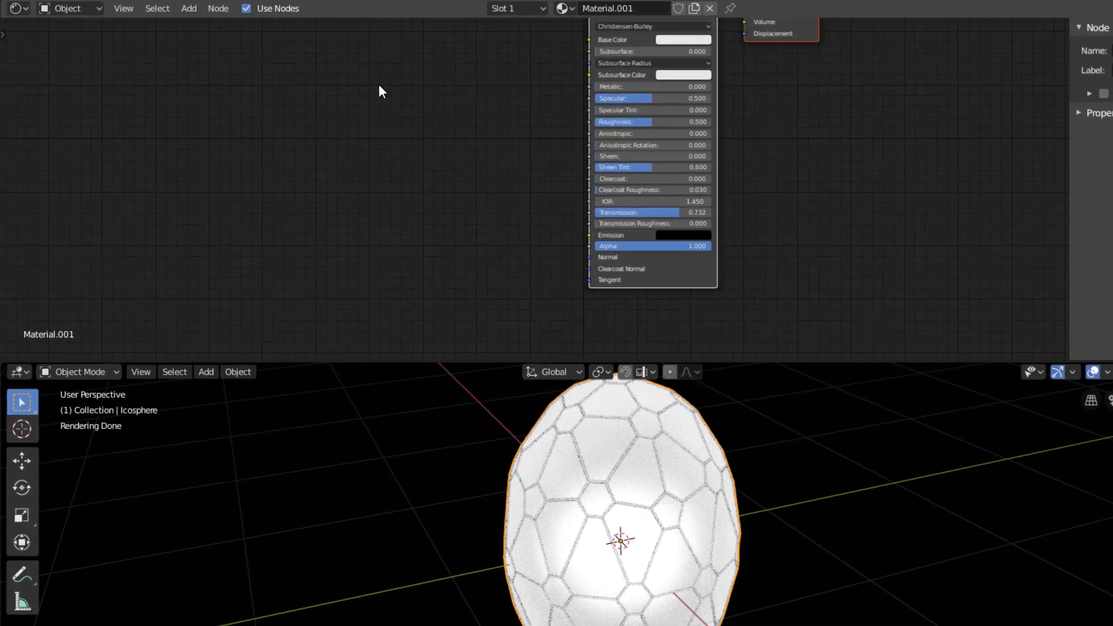
Step: Add a Texture Coordinate node to the ico sphere's material, well ahead of the Principled BSDF
scroll(380, 93, down, 2)
middle_drag(381, 108, 551, 199)
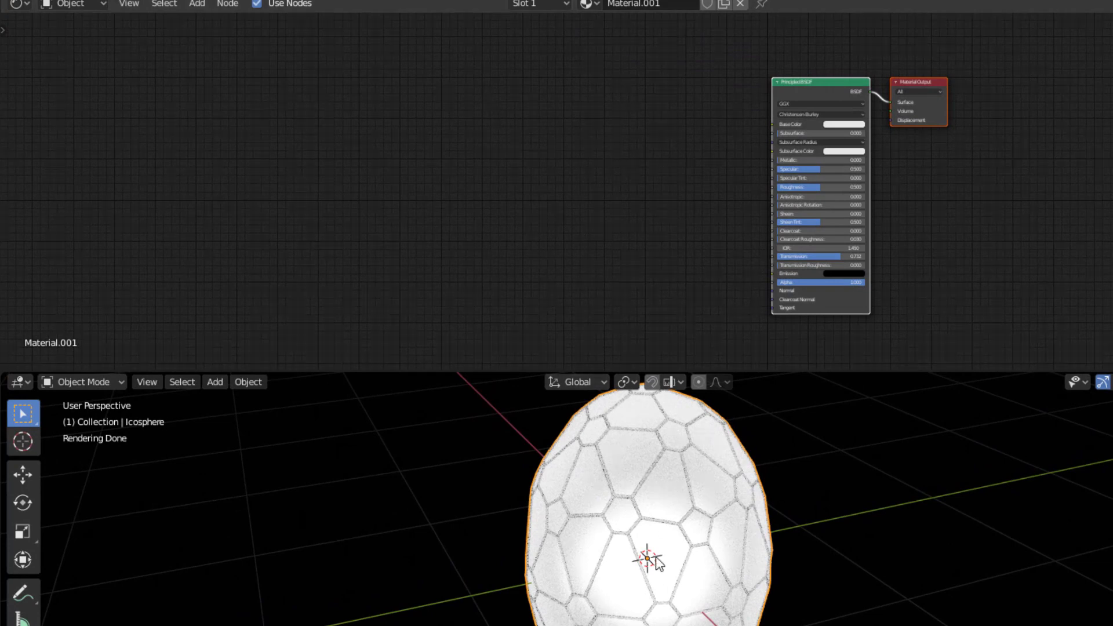
scroll(668, 282, up, 3)
middle_drag(668, 283, 586, 285)
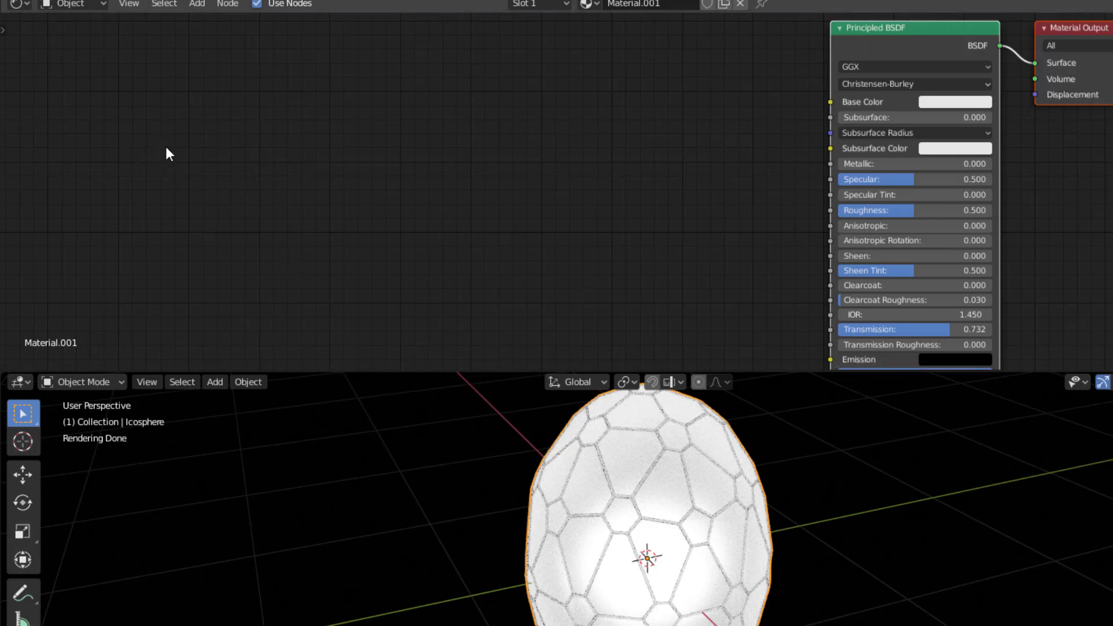
key(shift+a)
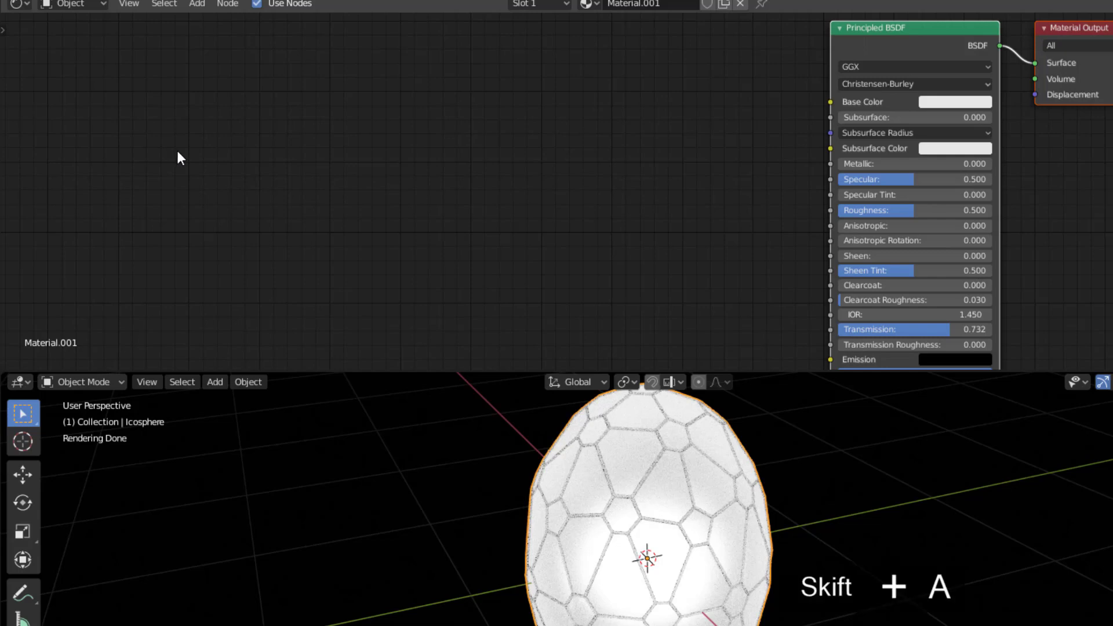
key(shift+a)
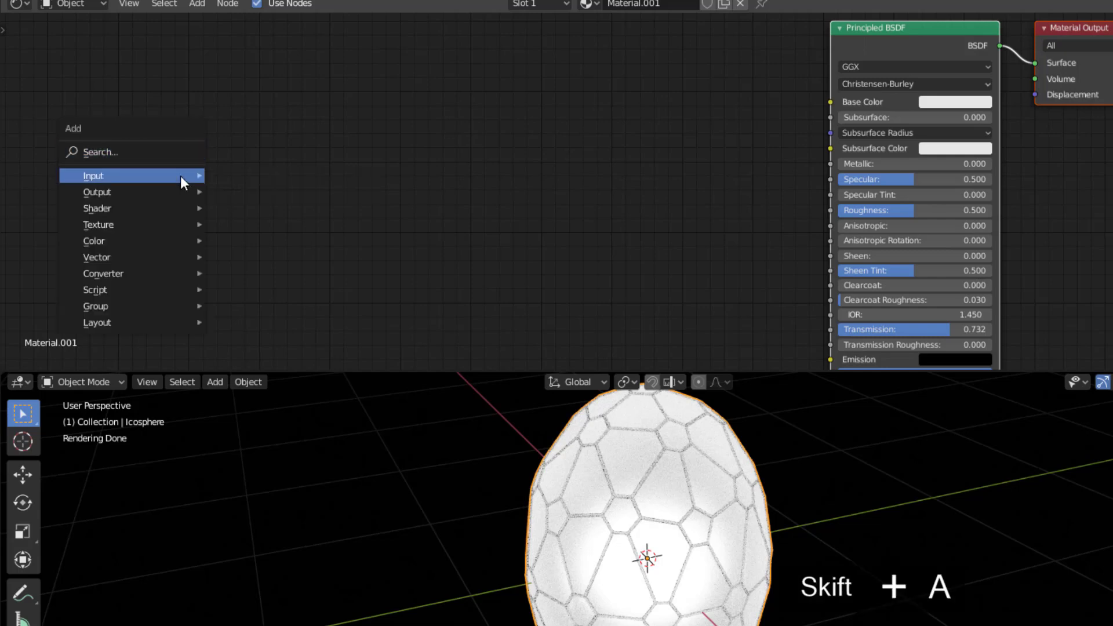
mouse_move(179, 176)
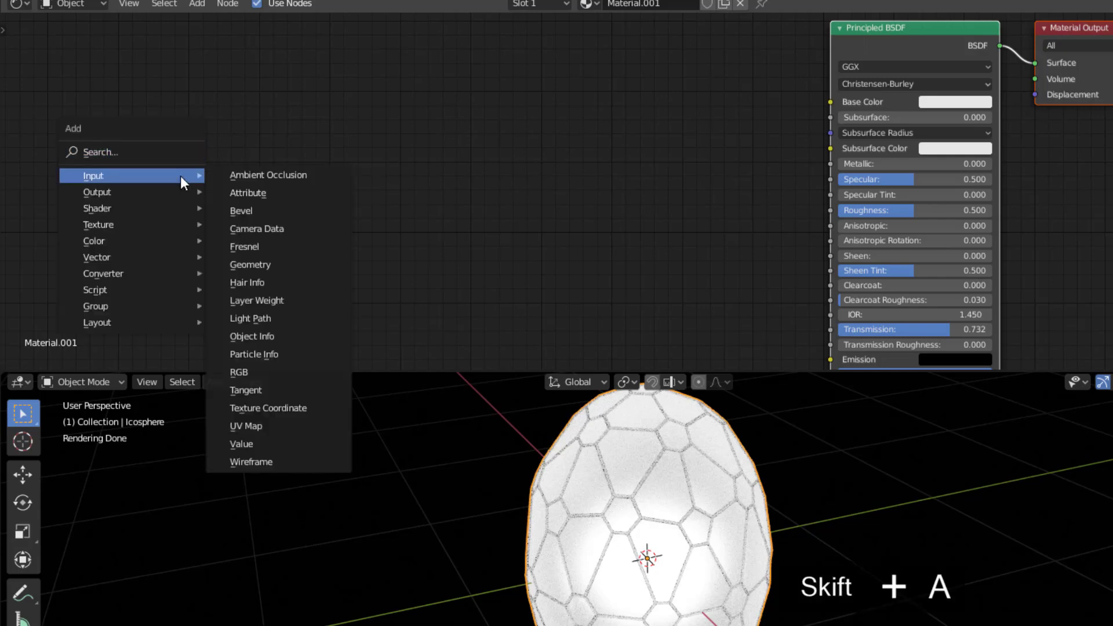
click(284, 409)
click(100, 129)
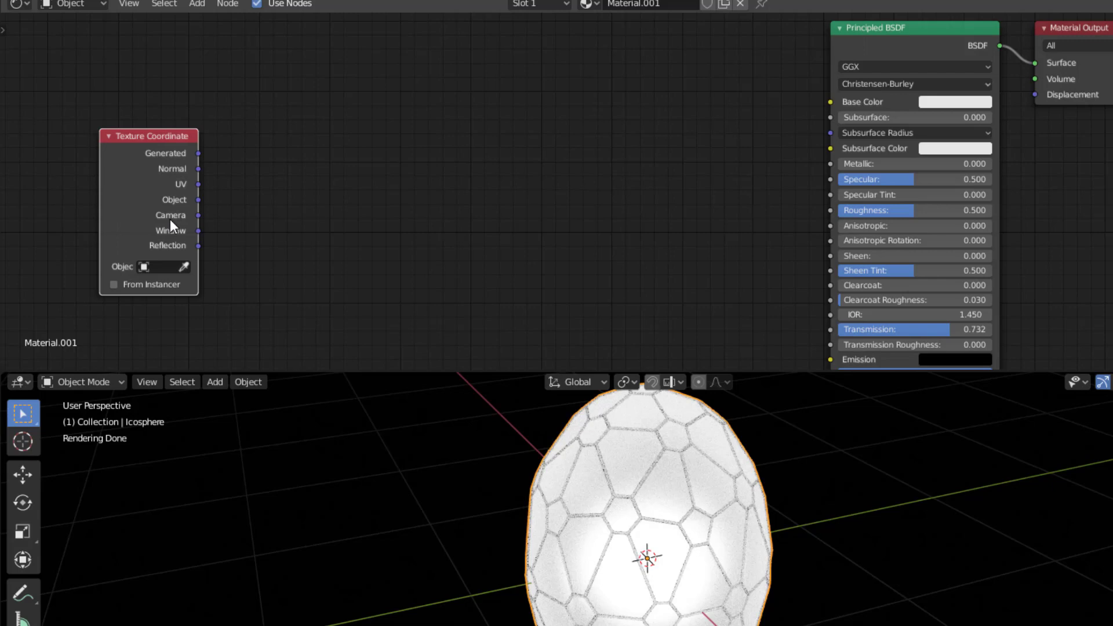
Step: Add a Separate XYZ node beside the Texture Coordinate node and feed its Vector input from the Generated output
key(shift+a)
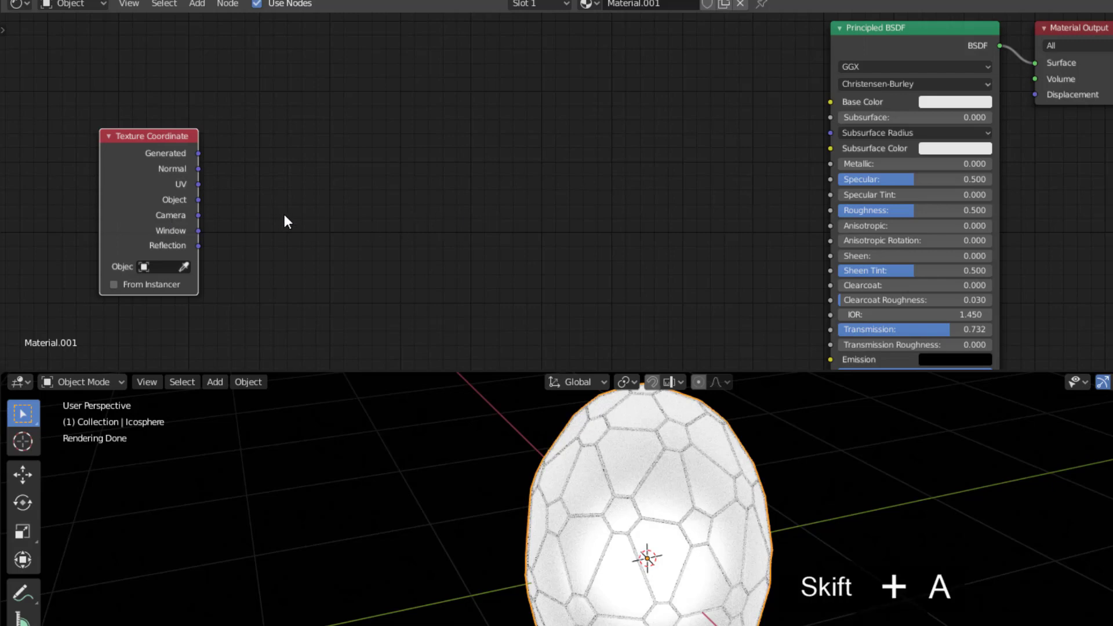
key(shift+a)
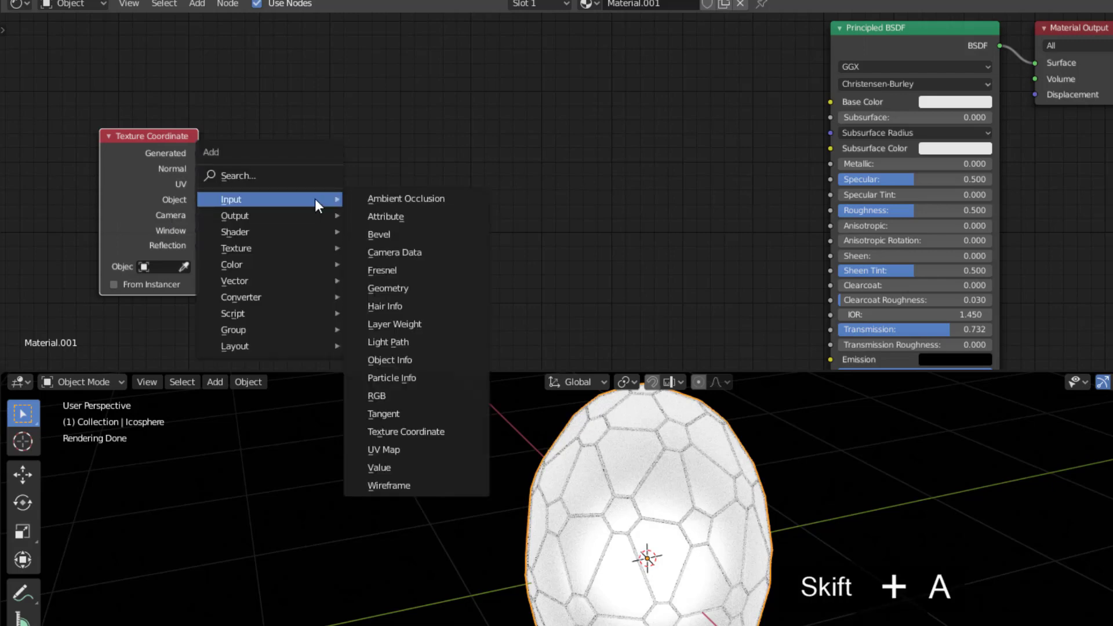
mouse_move(299, 296)
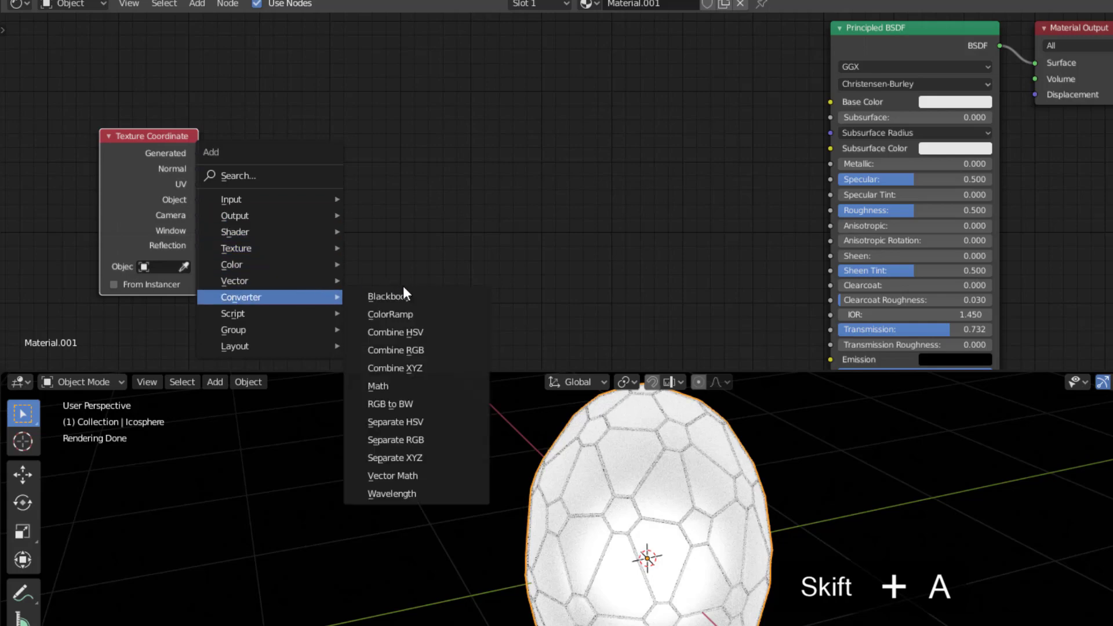
click(436, 456)
click(275, 147)
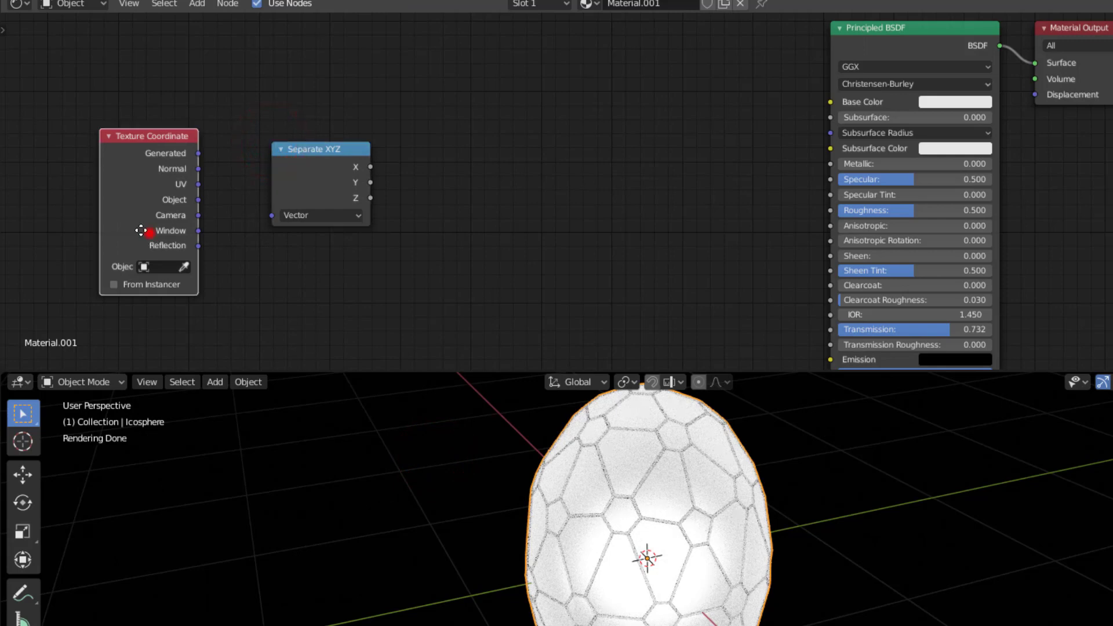
drag(147, 231, 116, 226)
drag(167, 147, 271, 216)
drag(299, 178, 251, 171)
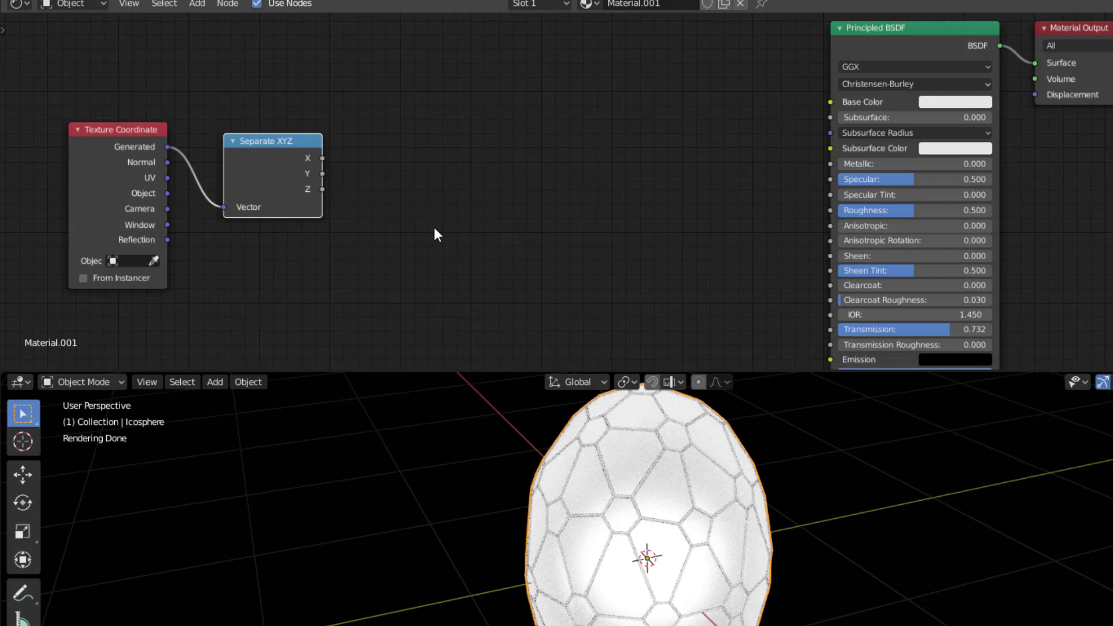
Step: Add a Math node after Separate XYZ and place a duplicate of it next to it
key(shift+a)
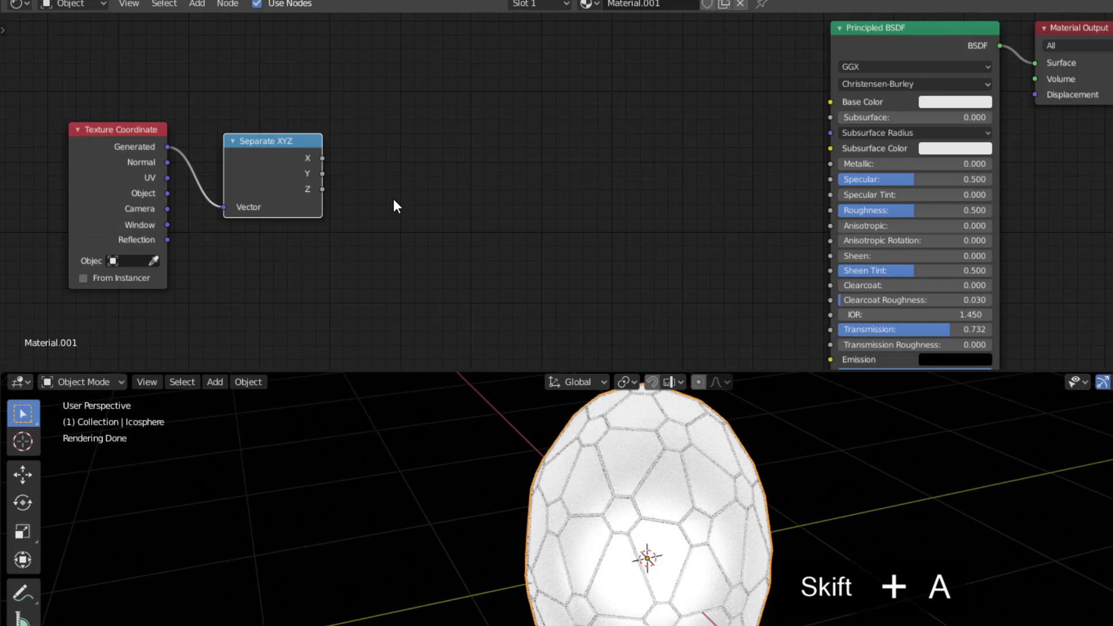
mouse_move(393, 199)
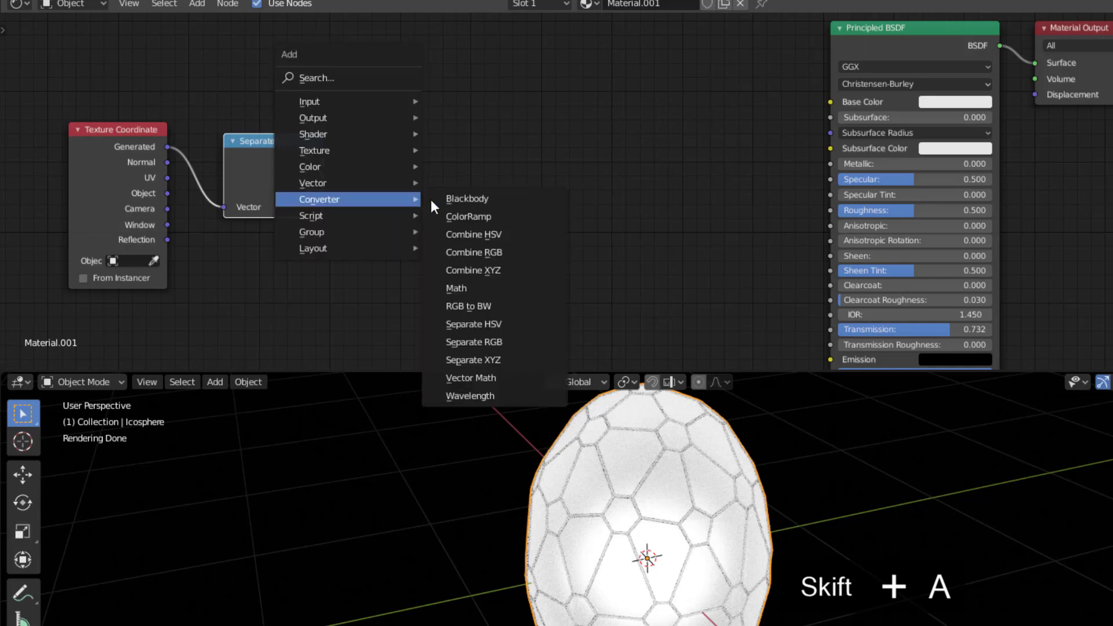
click(481, 289)
click(373, 145)
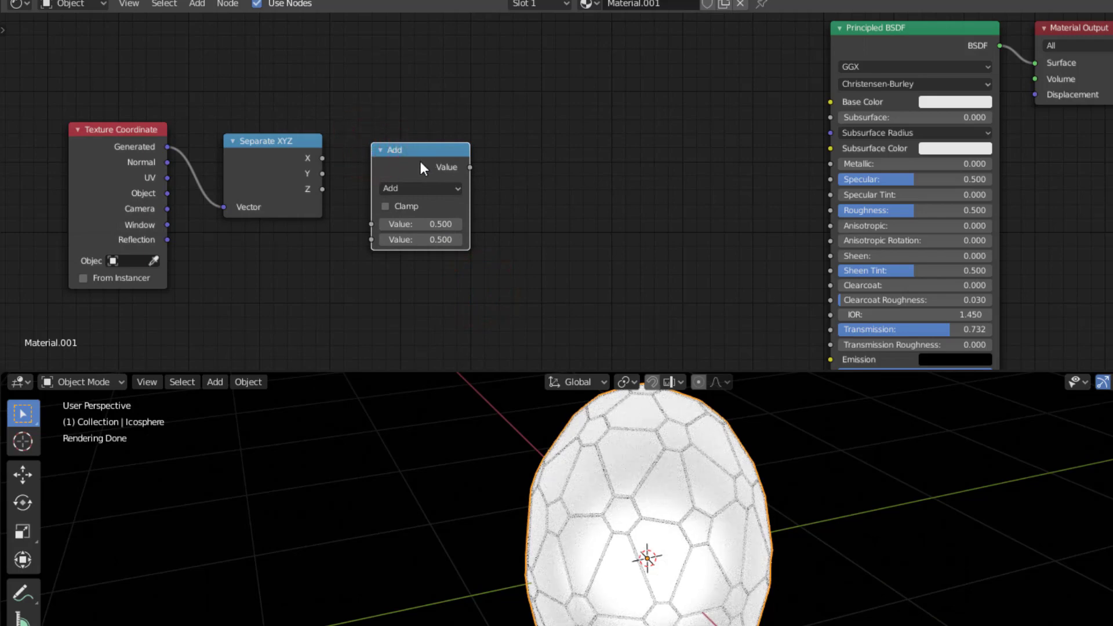
key(shift+d)
click(564, 164)
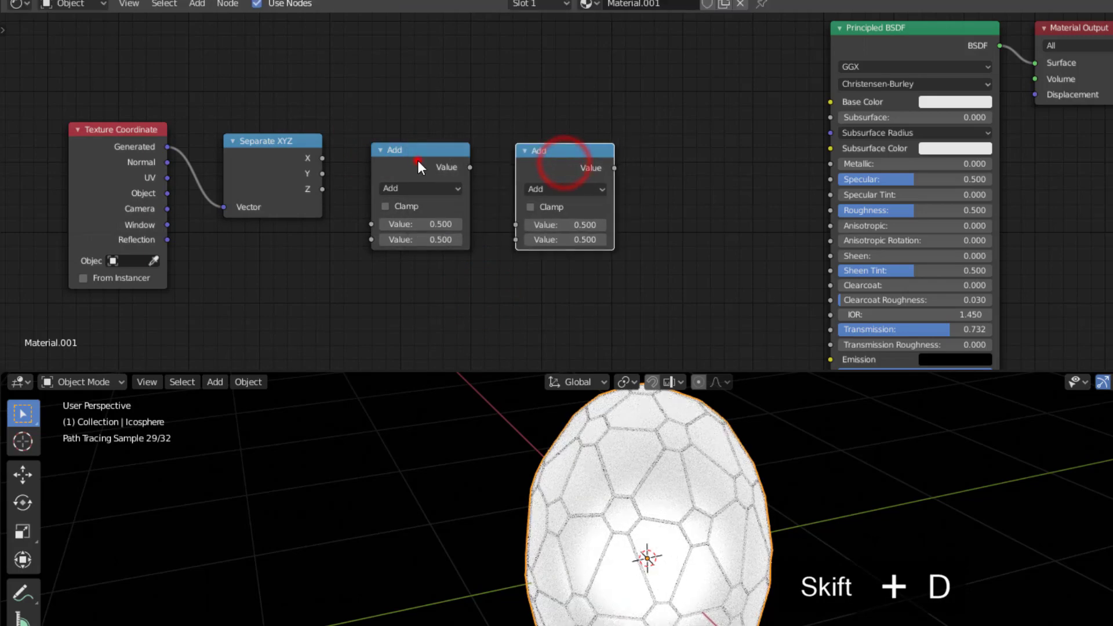
Step: Set the first Math node's operation to Multiply and line up the two Math nodes in the chain
drag(417, 159, 416, 146)
click(405, 174)
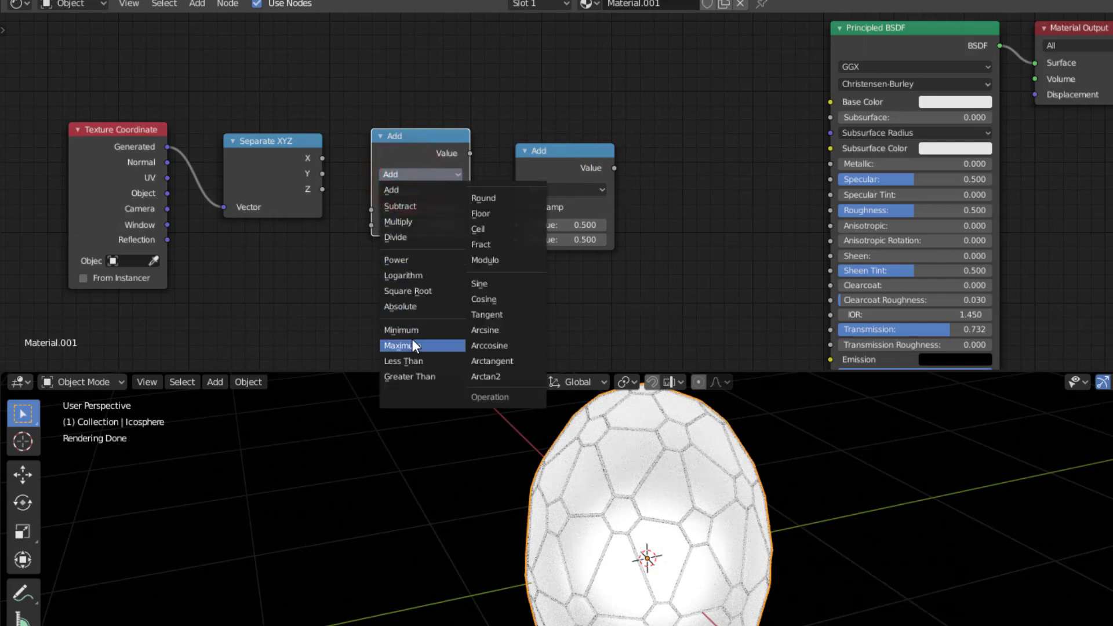
click(421, 223)
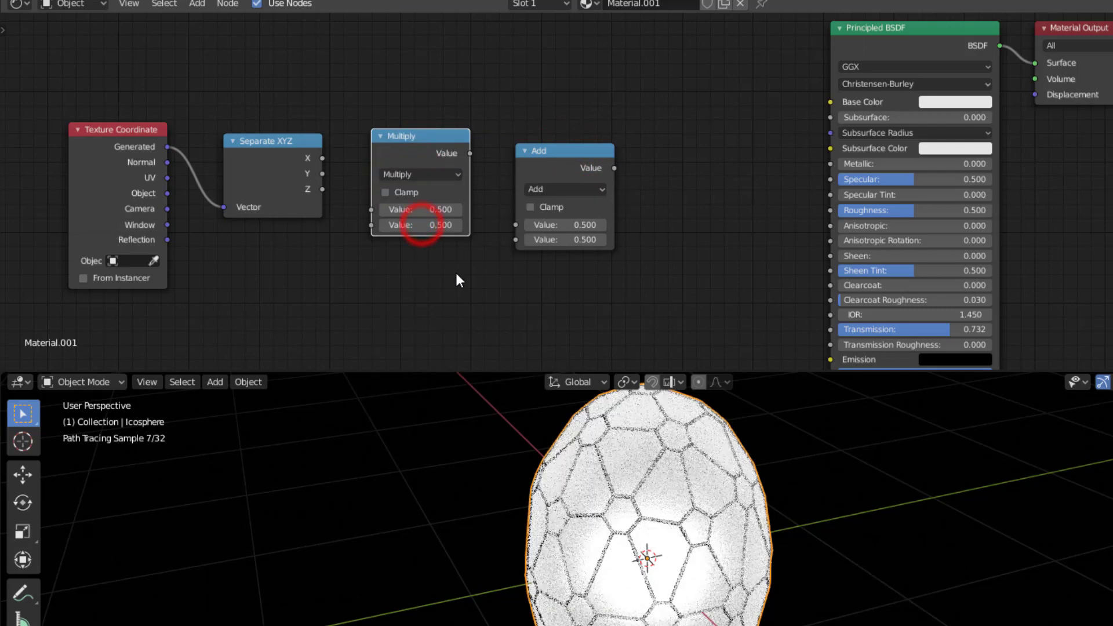
scroll(454, 278, up, 1)
middle_drag(454, 294, 643, 303)
drag(716, 147, 697, 124)
drag(527, 120, 503, 118)
drag(693, 118, 678, 119)
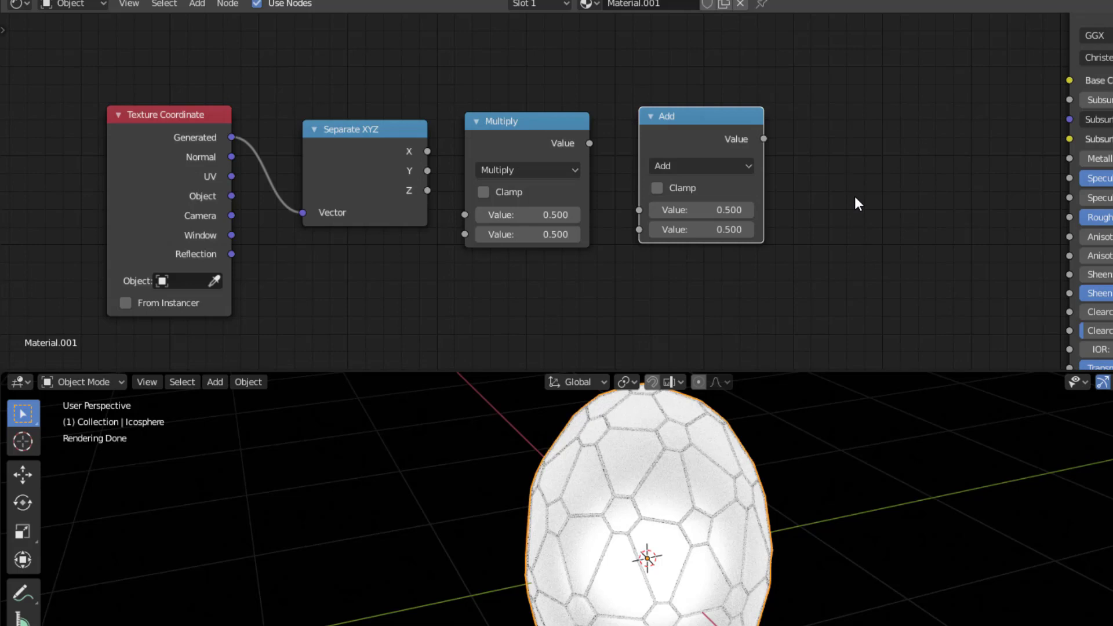
Step: Add a Wavelength node between the Add node and the Principled BSDF
key(shift+a)
mouse_move(857, 196)
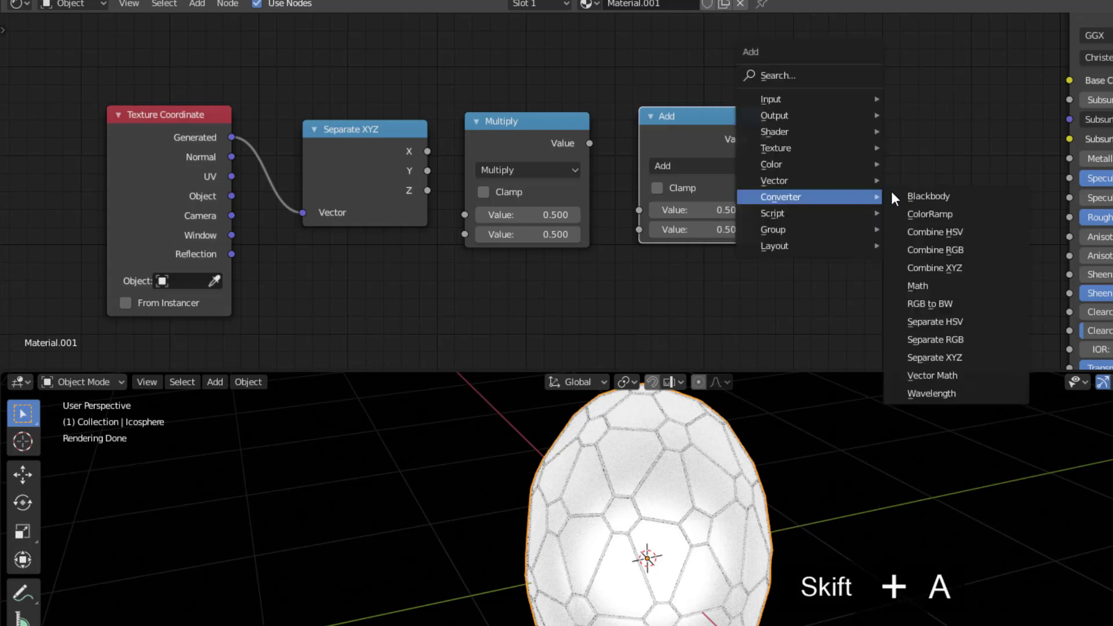
click(930, 394)
click(848, 109)
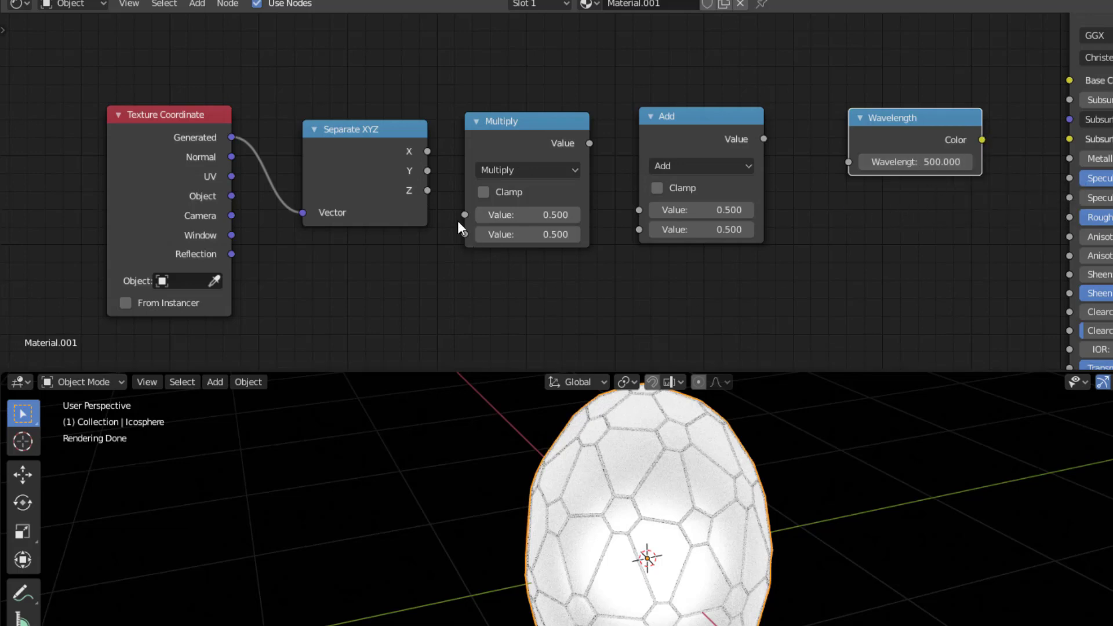
Step: Connect Separate XYZ's Z output through the Multiply, Add and Wavelength nodes to the Principled BSDF's Base Color
drag(426, 189, 474, 217)
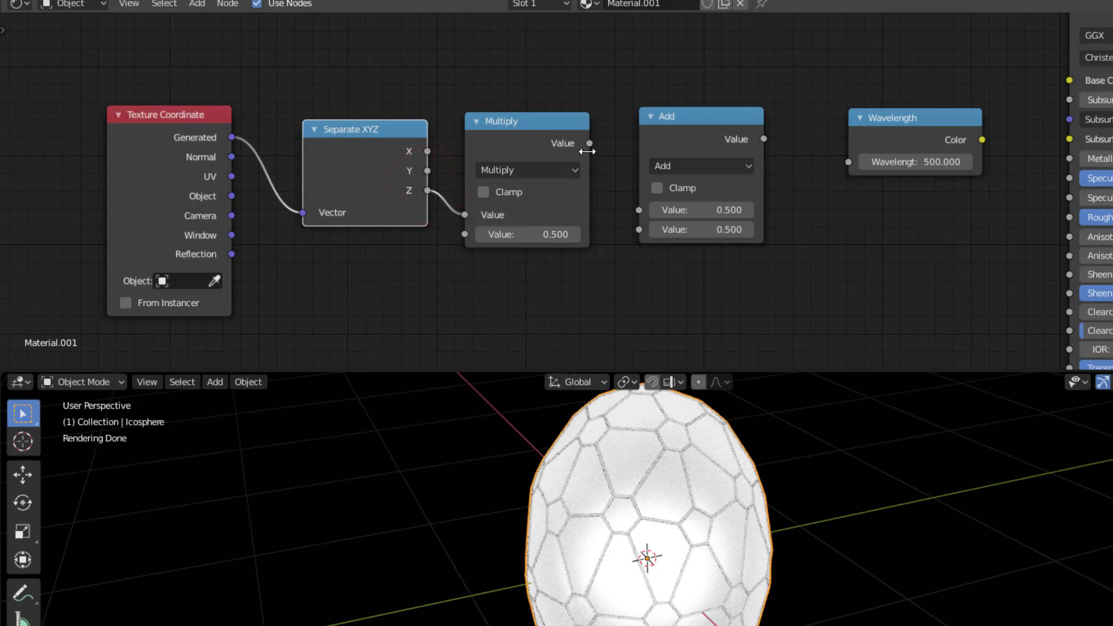
drag(589, 144, 636, 209)
drag(764, 139, 844, 168)
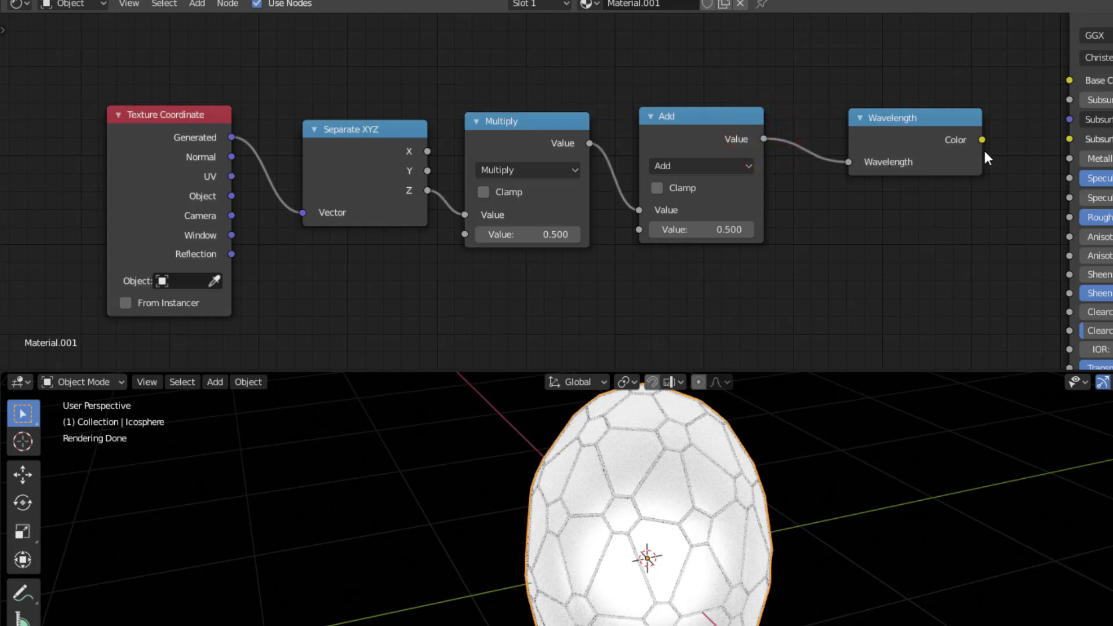
drag(982, 139, 1080, 87)
middle_drag(986, 224, 853, 231)
scroll(853, 232, down, 1)
middle_drag(708, 263, 770, 237)
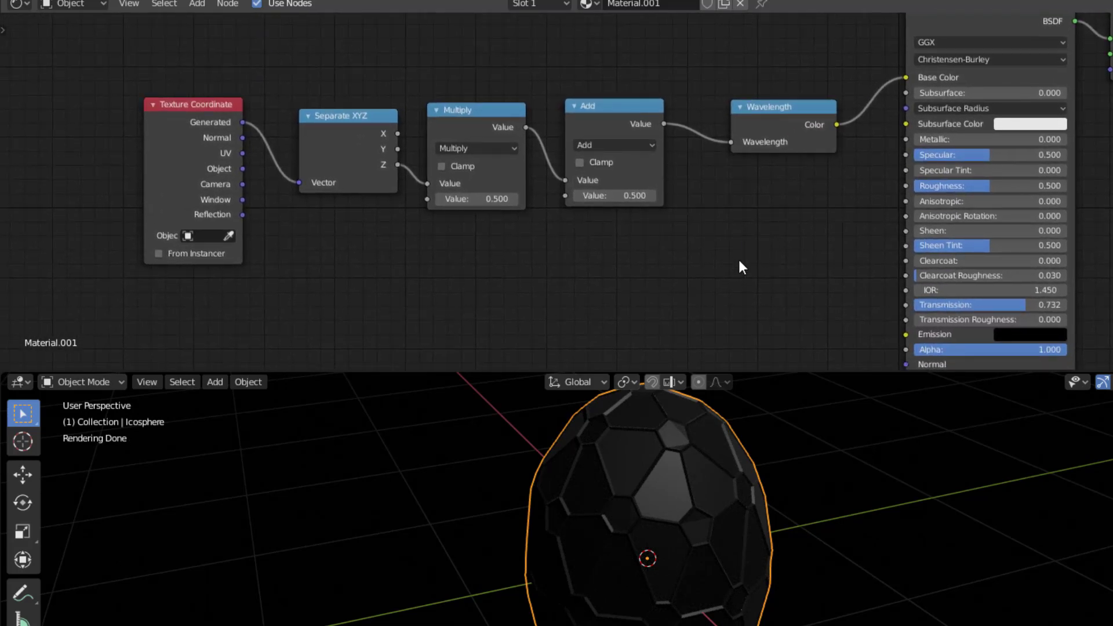
scroll(731, 261, down, 1)
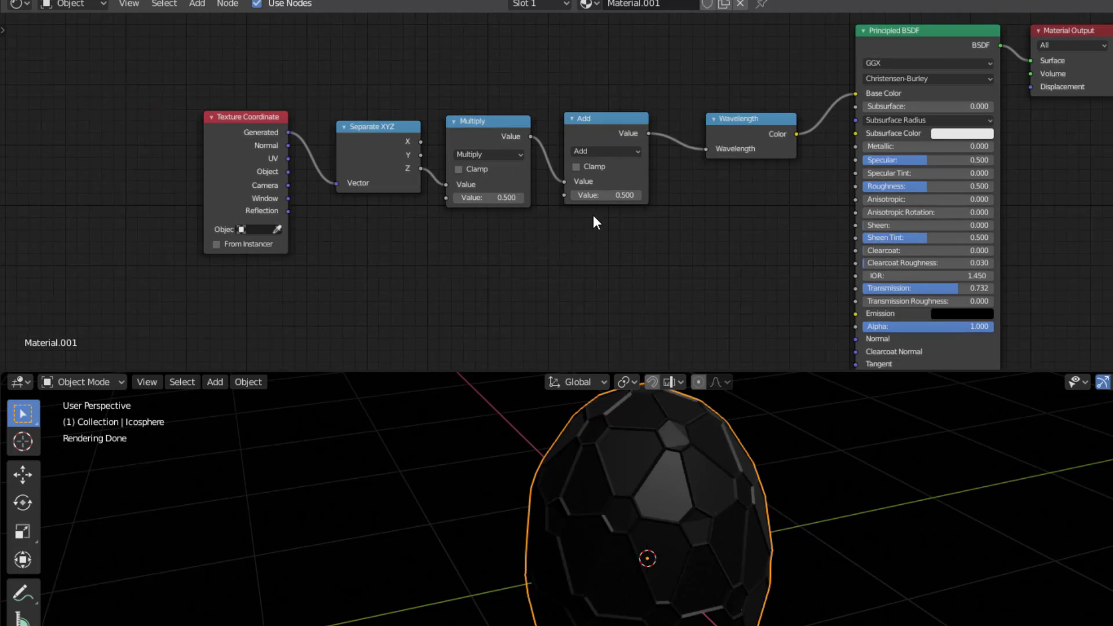
Step: Set the Multiply node's value to 300 and the Add node's value to 400
scroll(565, 186, up, 2)
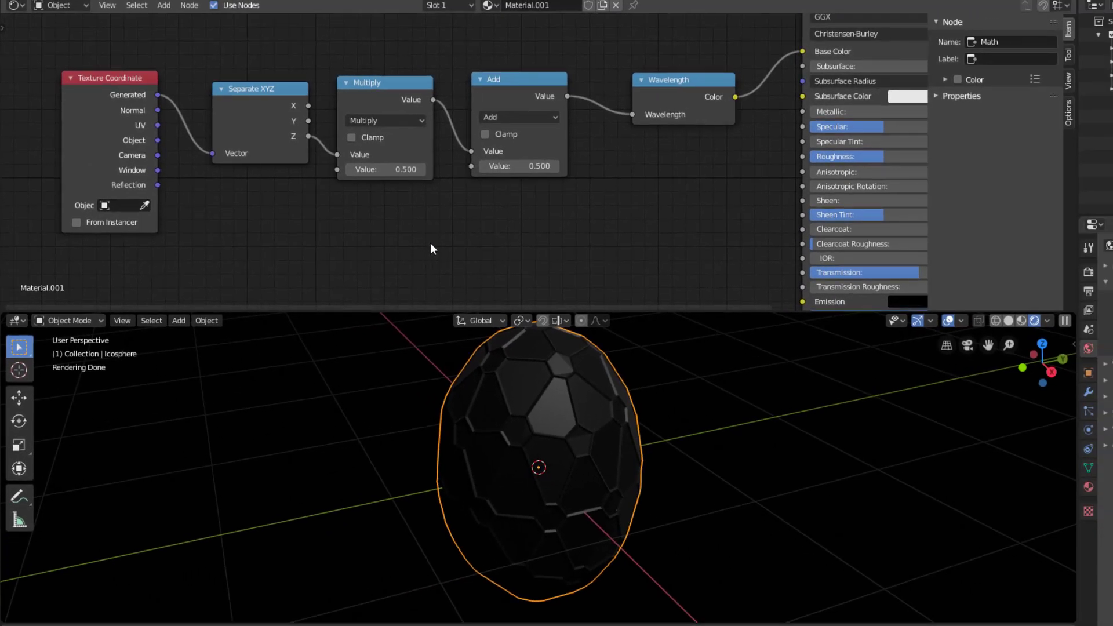
click(395, 169)
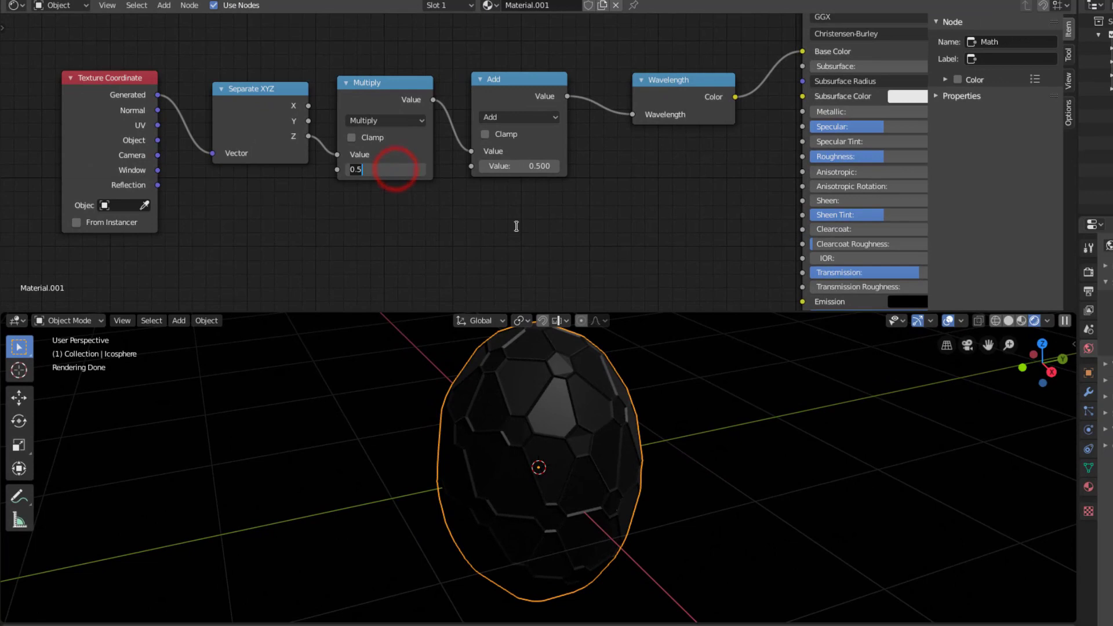
text(300)
key(Return)
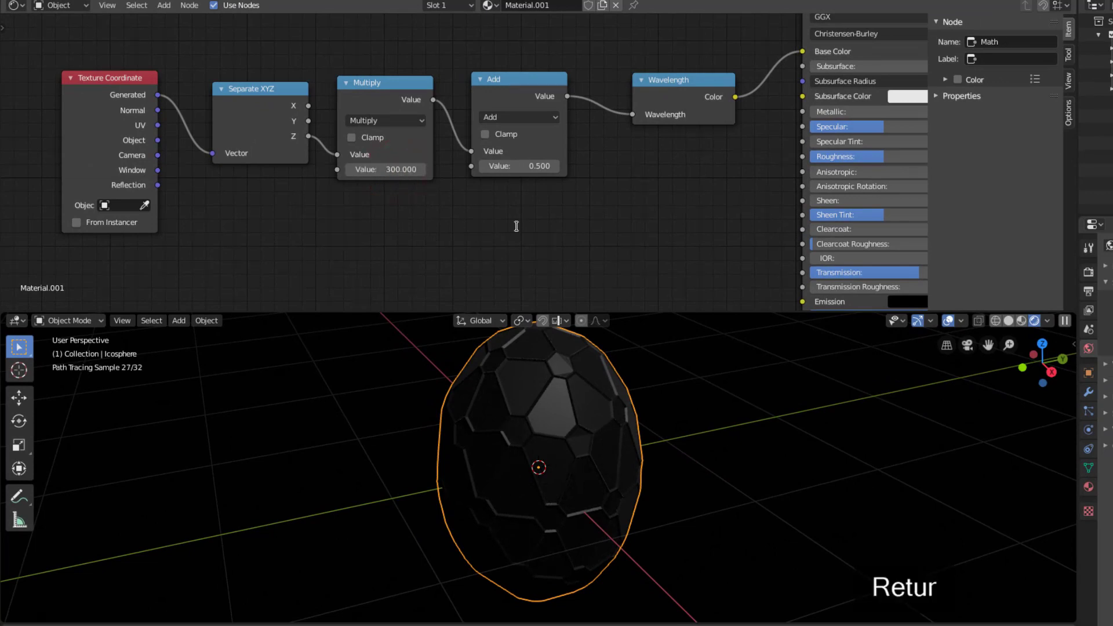
click(532, 166)
text(400)
key(Return)
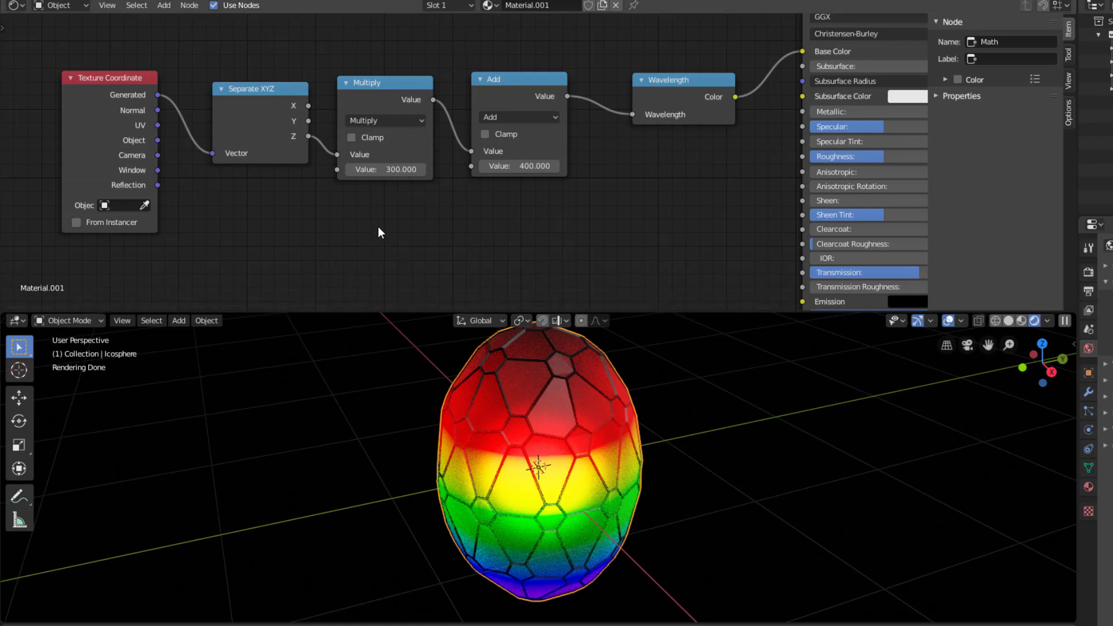
Step: Set the Multiply node's value to 30 and raise the Add node's value to 469.5
click(385, 169)
text(30)
key(Return)
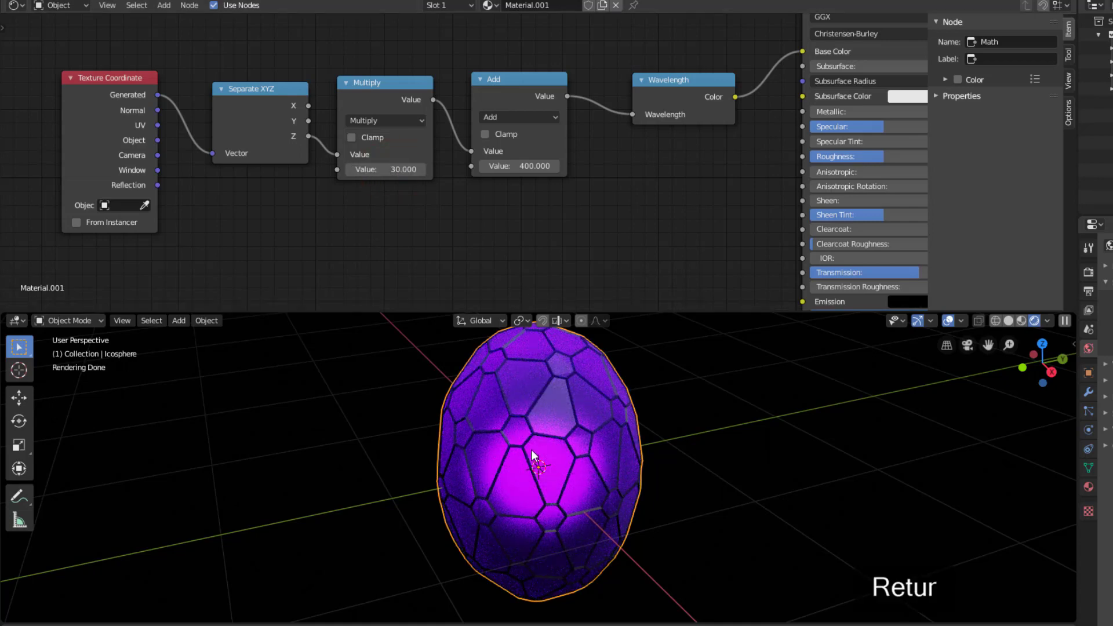
mouse_move(520, 159)
mouse_down()
mouse_move(510, 168)
mouse_move(524, 169)
mouse_move(508, 168)
mouse_up()
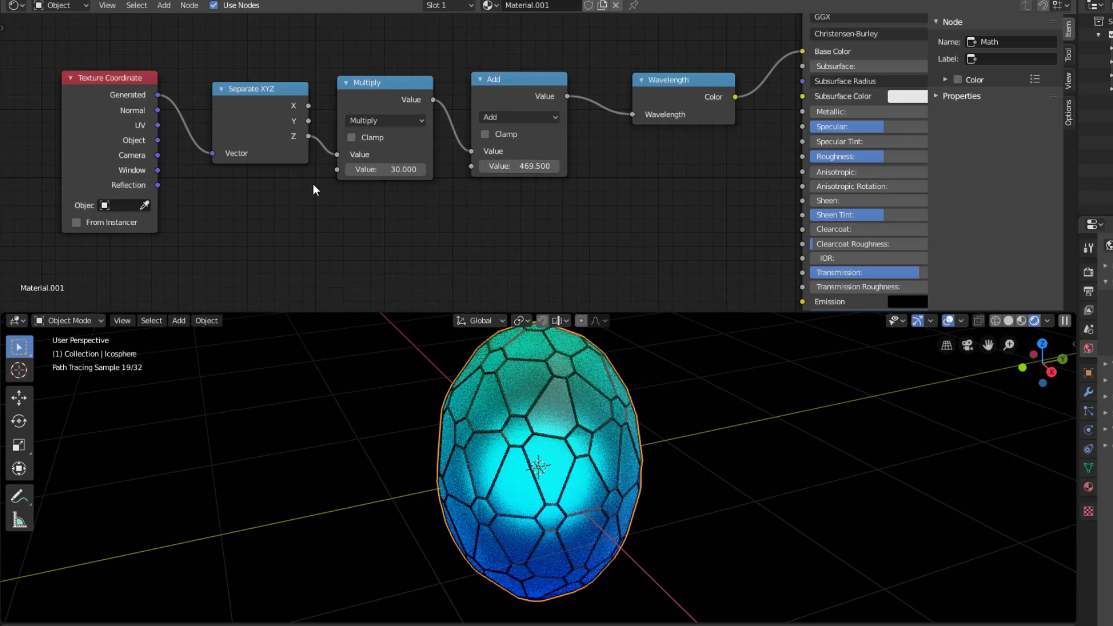
Step: Adjust the Multiply node's value to 55.8 and the Add node's value to 551.9
drag(366, 168, 387, 169)
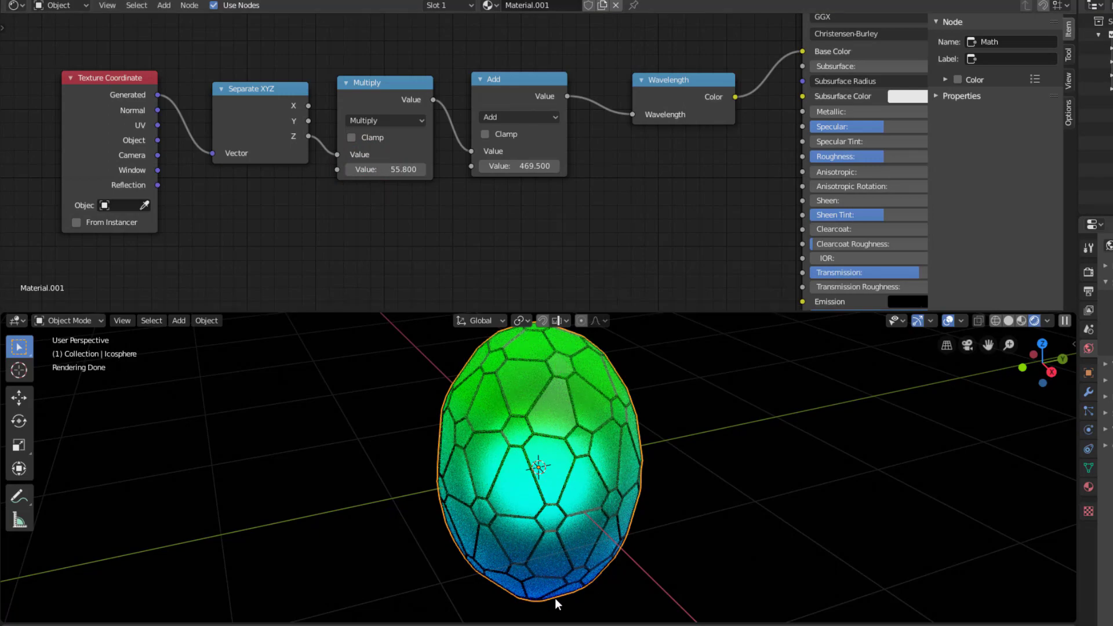
drag(532, 166, 556, 165)
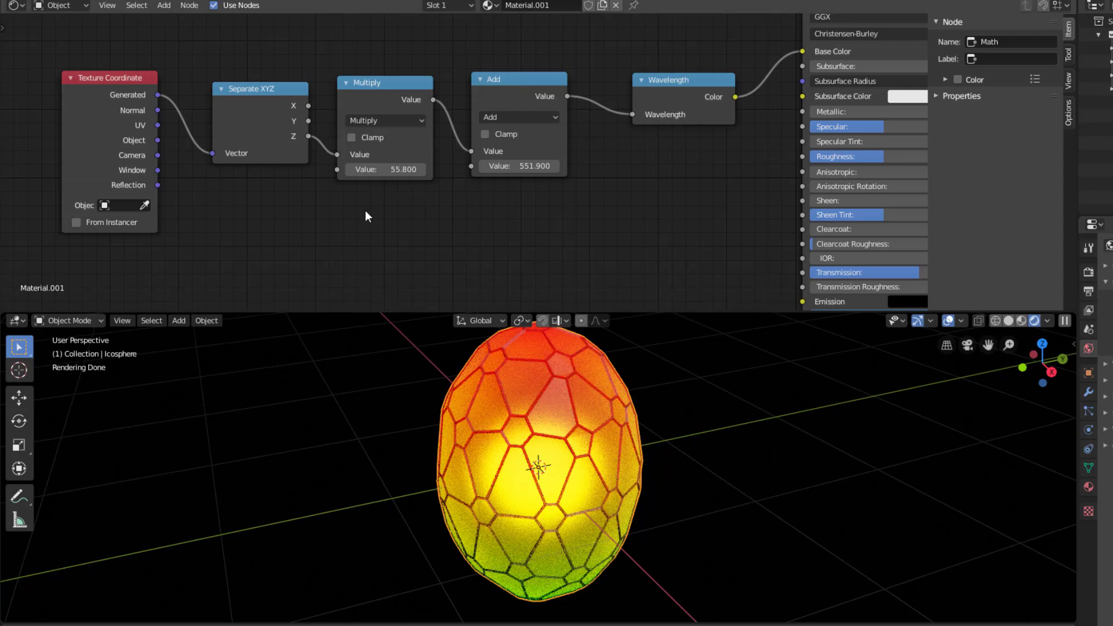
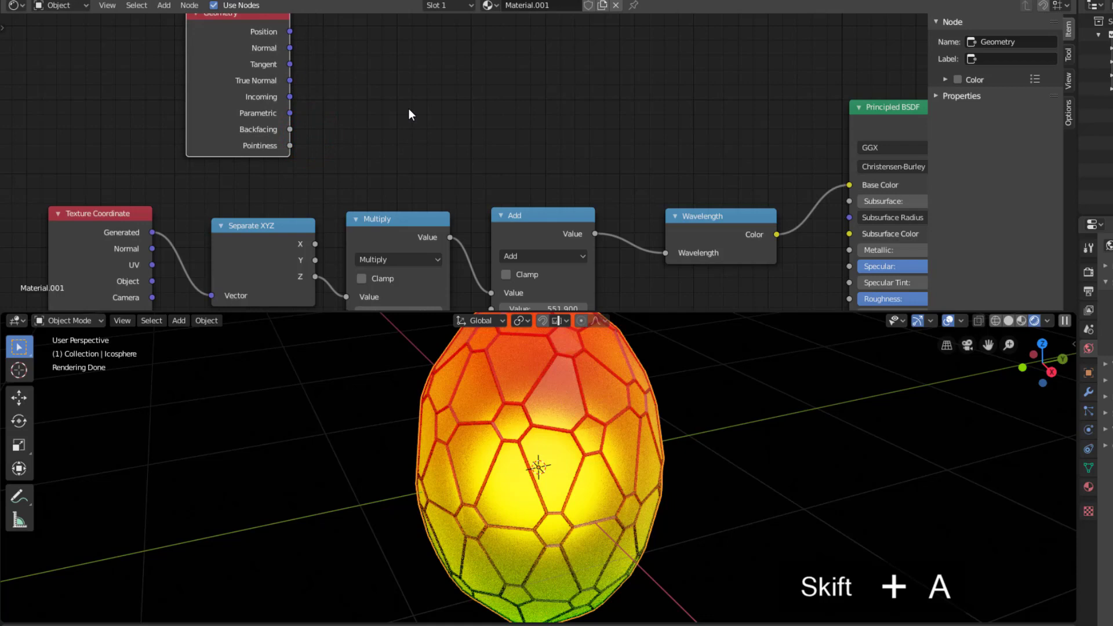
Step: Add a ColorRamp node driven by Geometry's Pointiness, with its black stop at 0.468 and its white stop at about 0.51
key(shift+a)
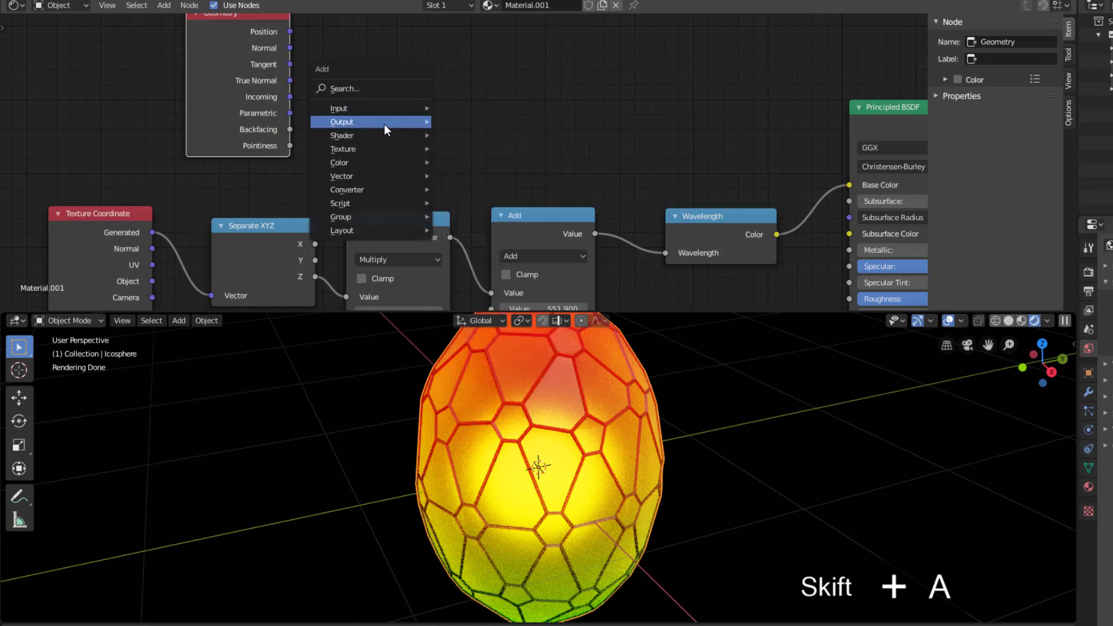
mouse_move(377, 189)
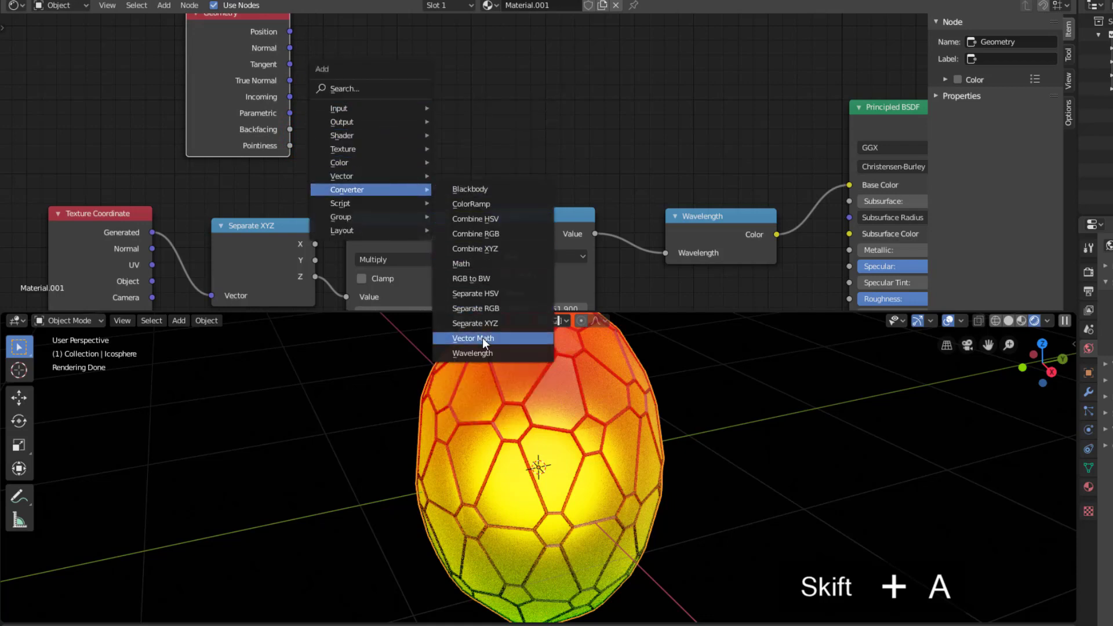
click(488, 204)
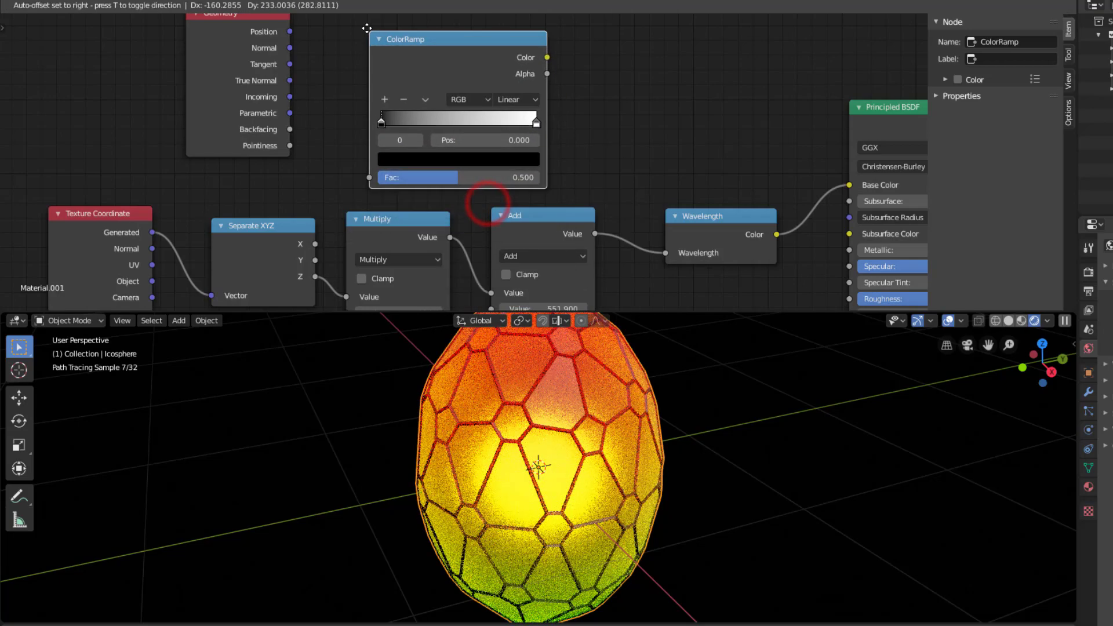
click(358, 16)
drag(289, 146, 360, 165)
drag(372, 111, 454, 113)
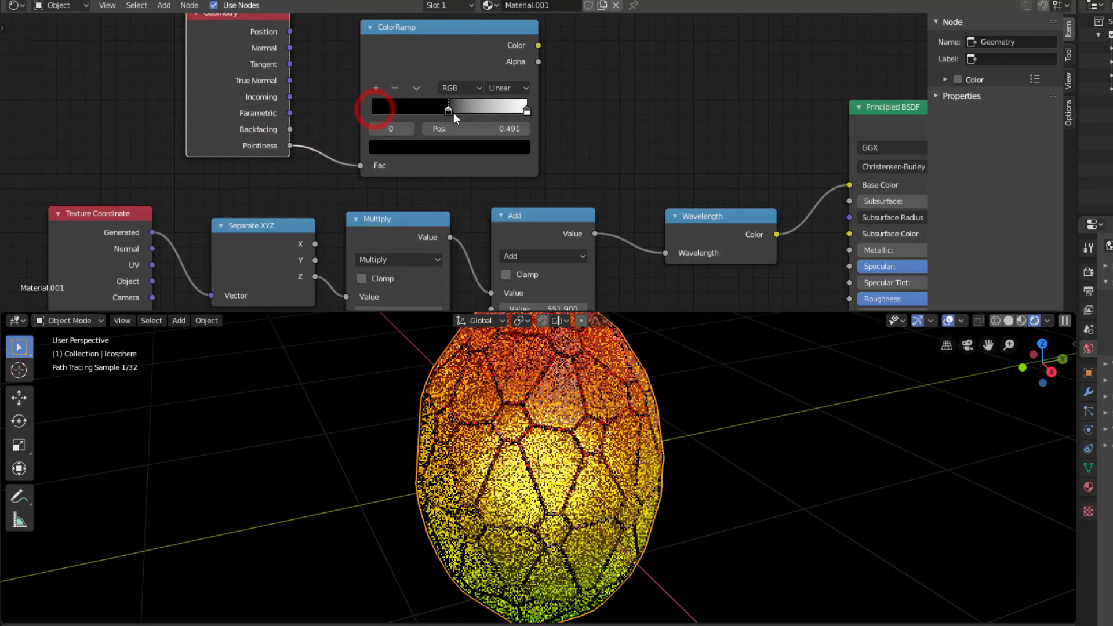
drag(525, 110, 453, 114)
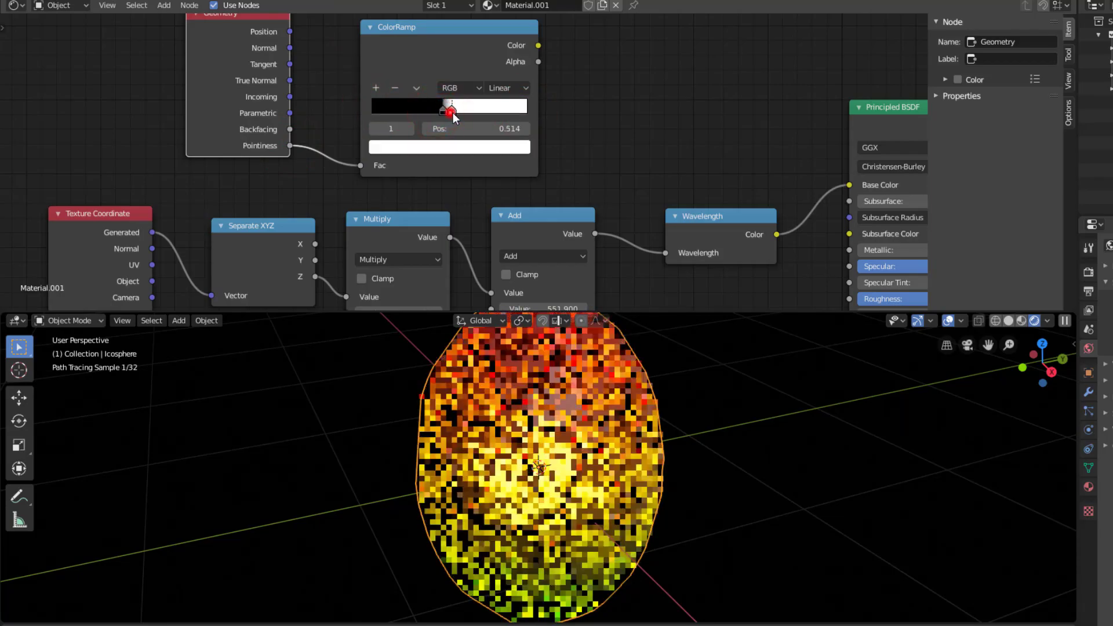
click(443, 109)
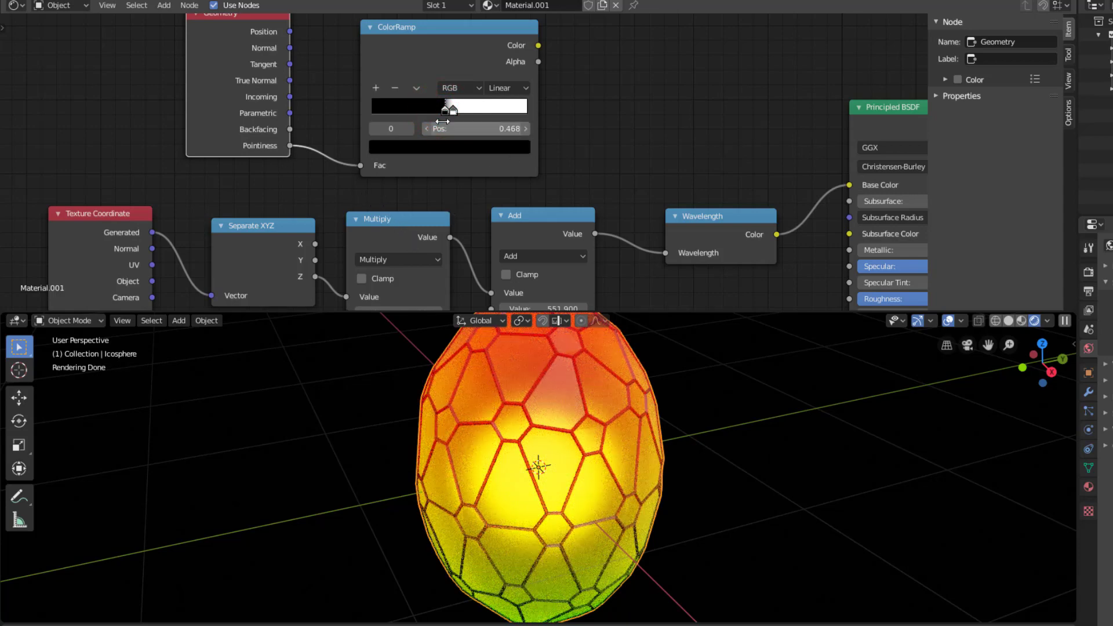
Step: Move the Material Output farther from the shader and duplicate the Principled BSDF into the space between them
scroll(459, 128, down, 1)
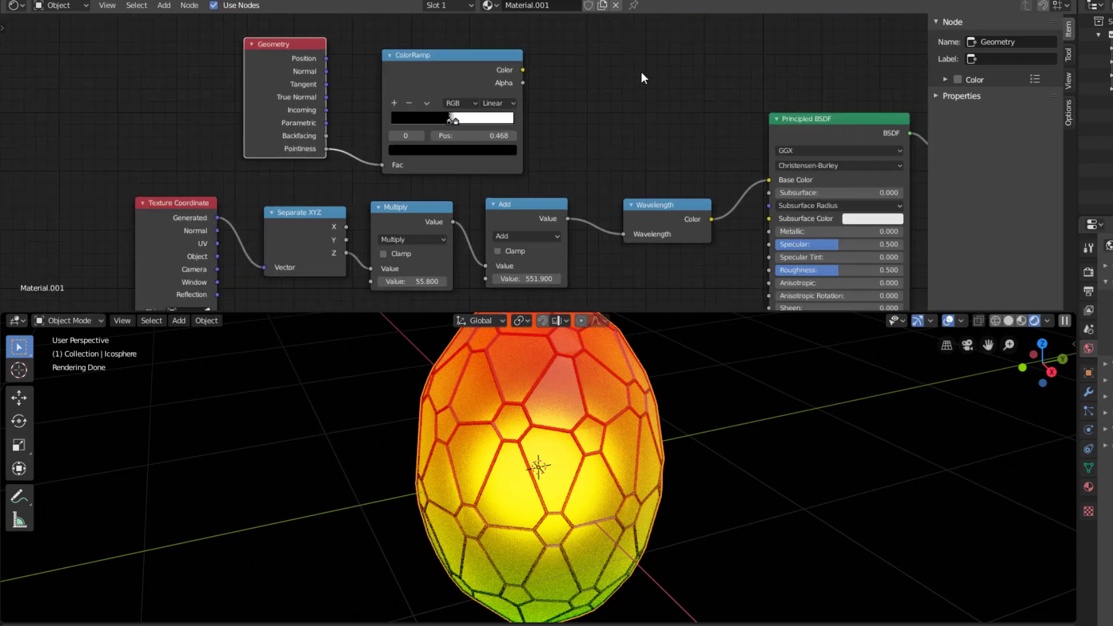
middle_drag(641, 72, 322, 141)
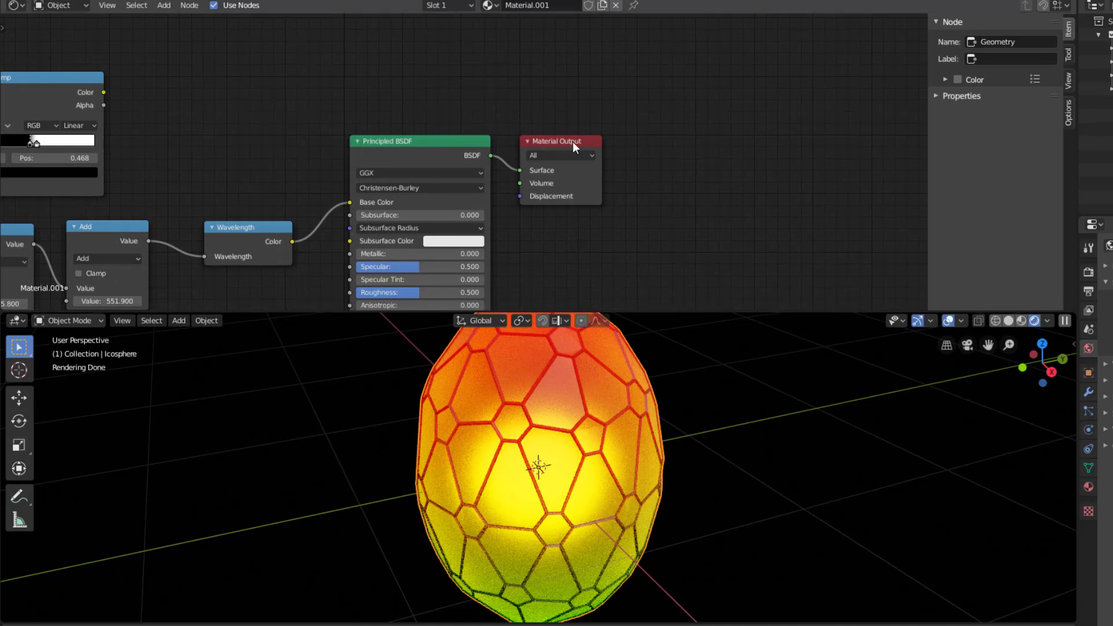
drag(573, 141, 745, 124)
middle_drag(624, 254, 332, 57)
click(324, 55)
key(shift+d)
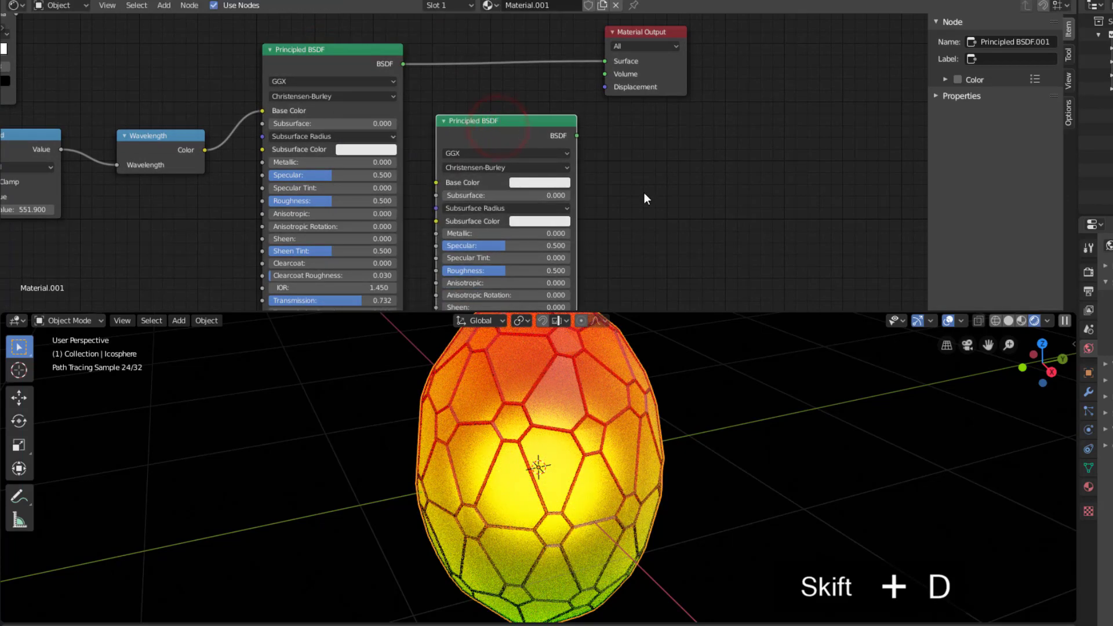
Step: Insert a Mix Shader before the Material Output, connect the duplicate Principled BSDF to its second Shader input and space out the nodes
key(shift+a)
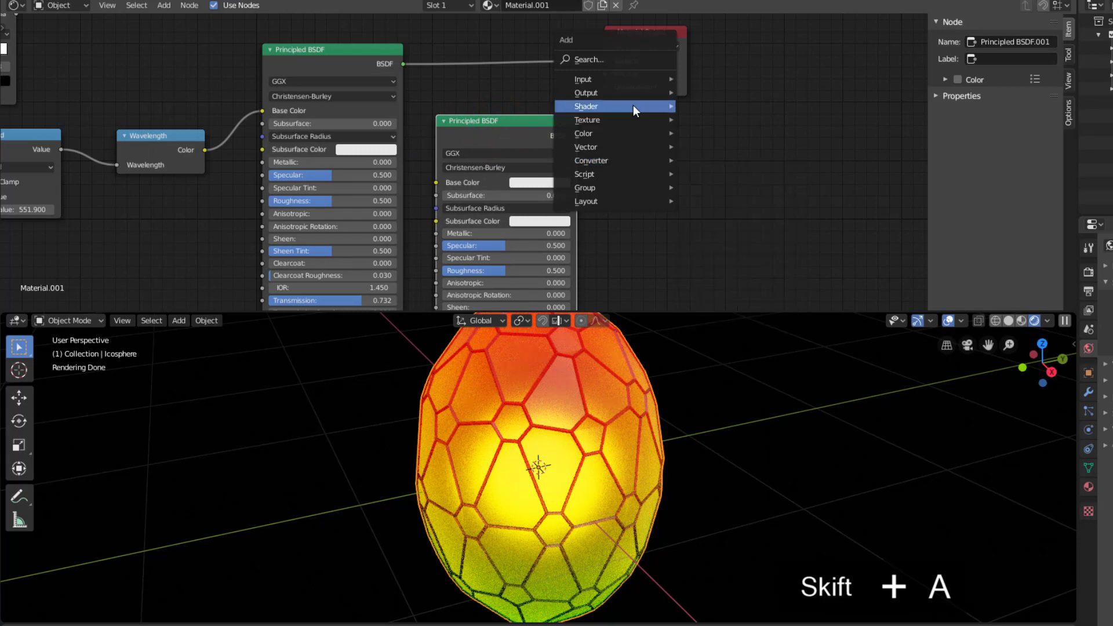
mouse_move(633, 105)
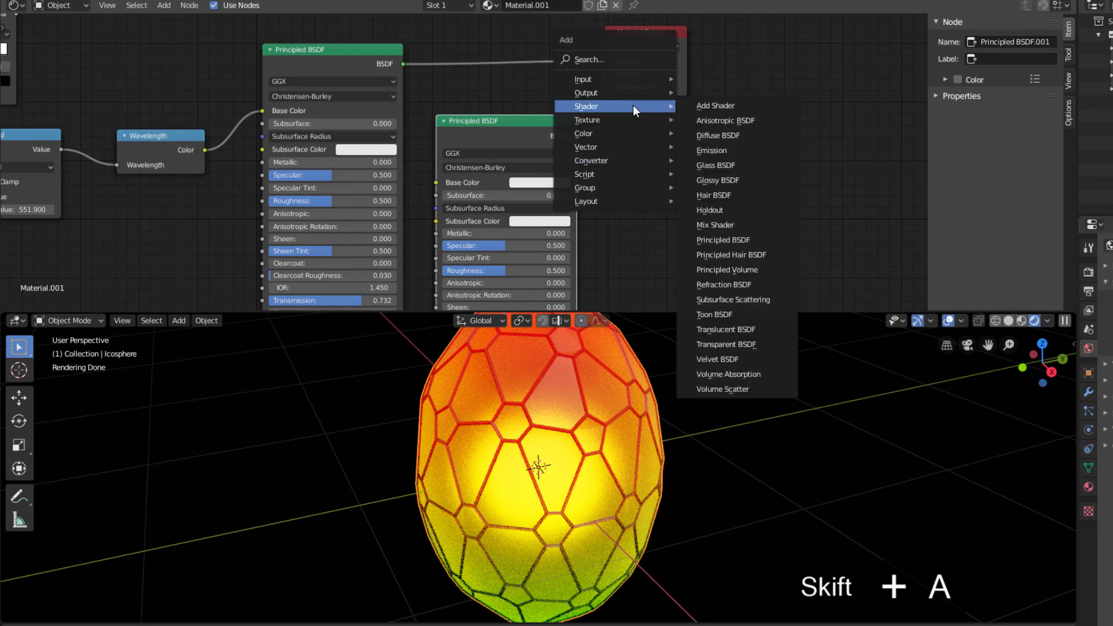
click(735, 224)
click(559, 32)
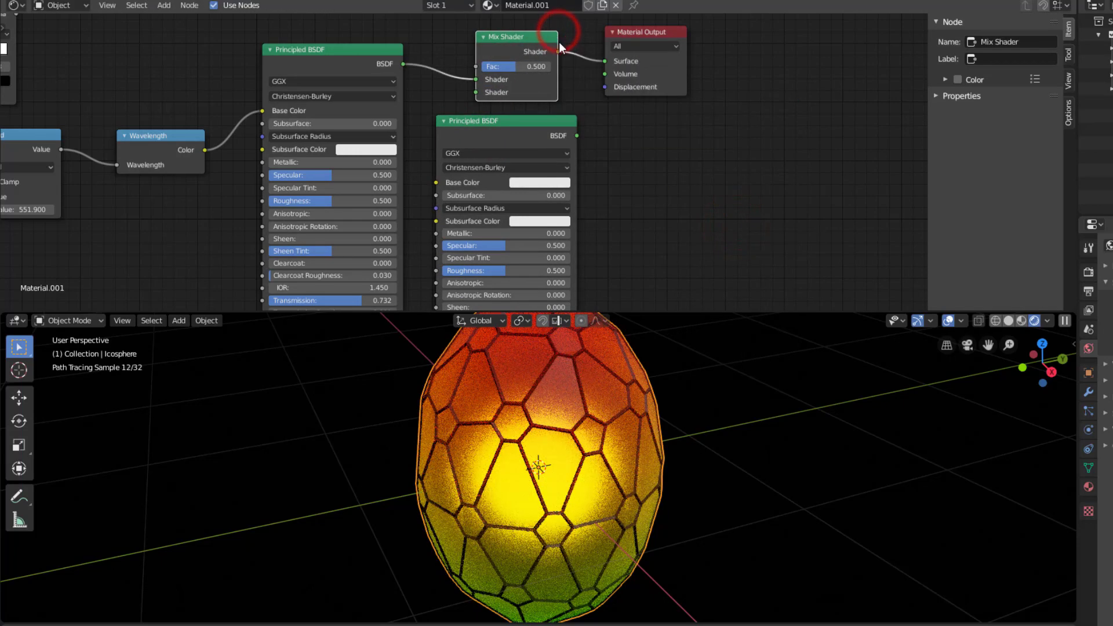
drag(576, 136, 476, 93)
drag(629, 34, 826, 42)
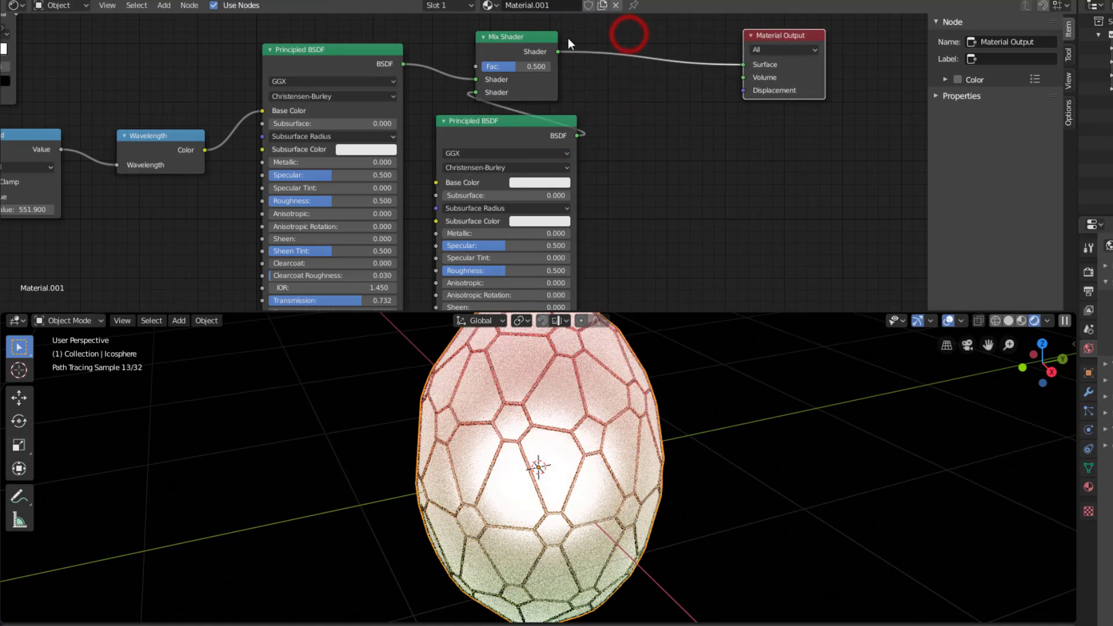
drag(541, 37, 652, 50)
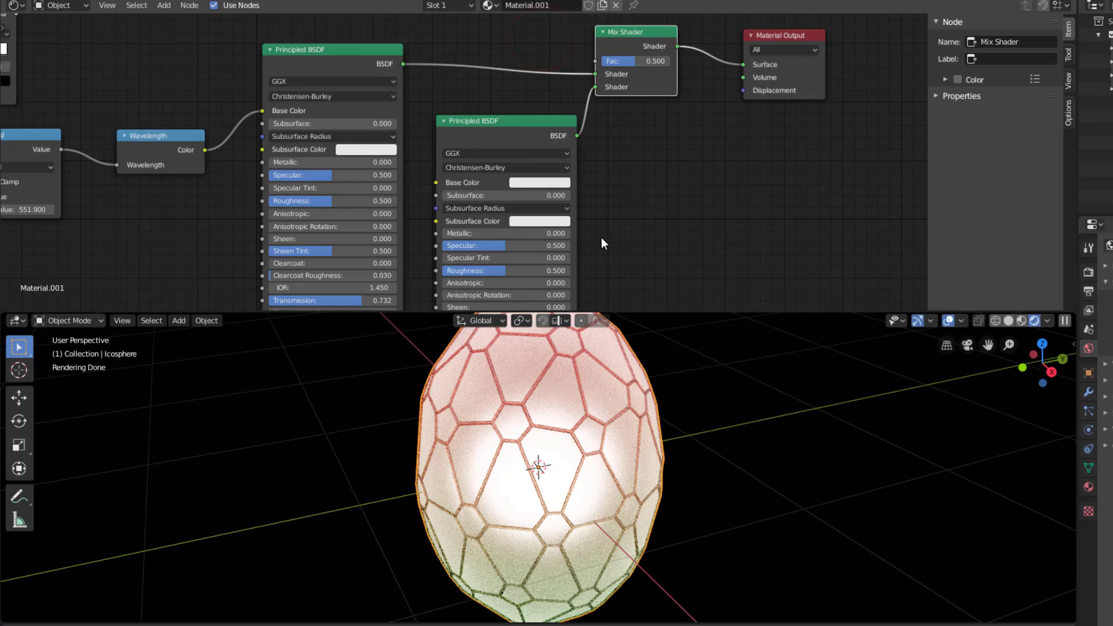
Step: Set the duplicate Principled BSDF's Metallic to 1.000 and Transmission to 0.000
middle_drag(600, 238, 653, 189)
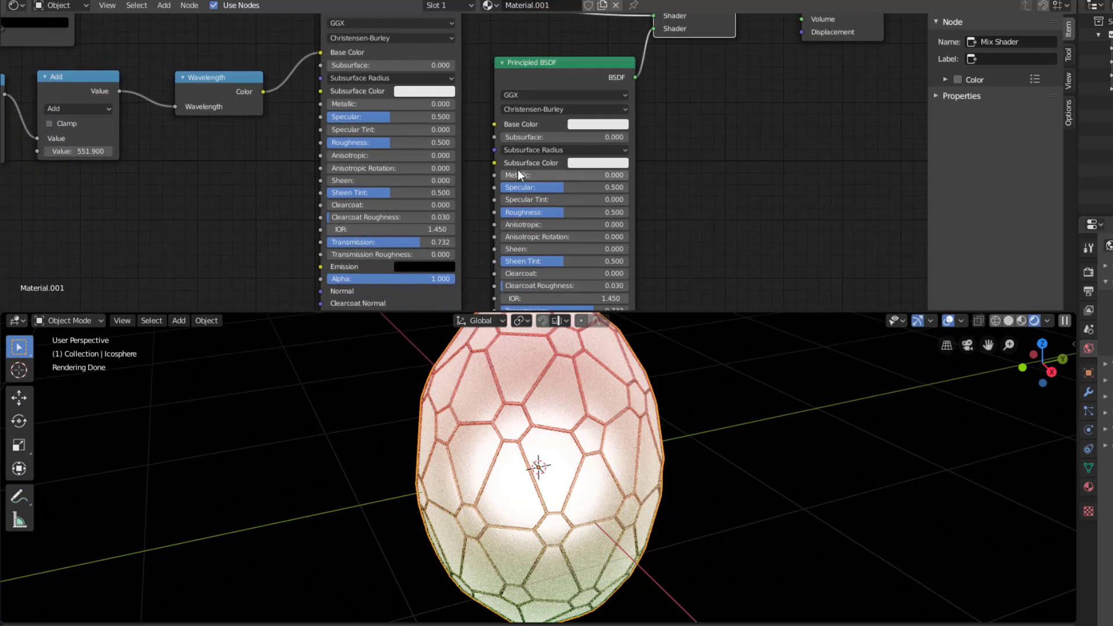
drag(517, 175, 628, 175)
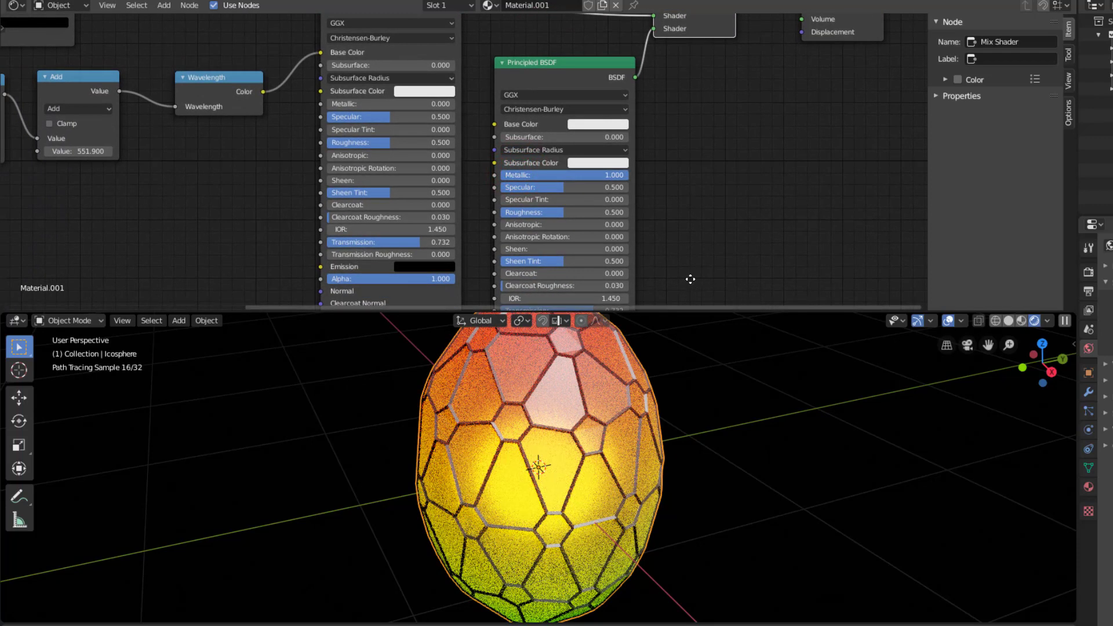
shift+scroll(689, 197, down, 3)
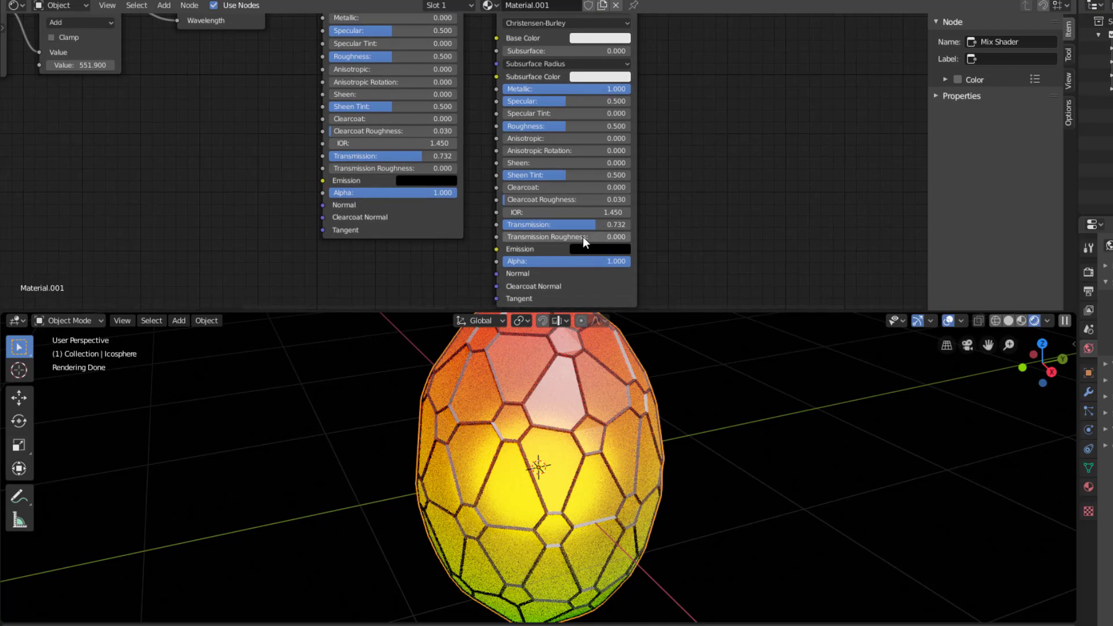
drag(589, 224, 538, 231)
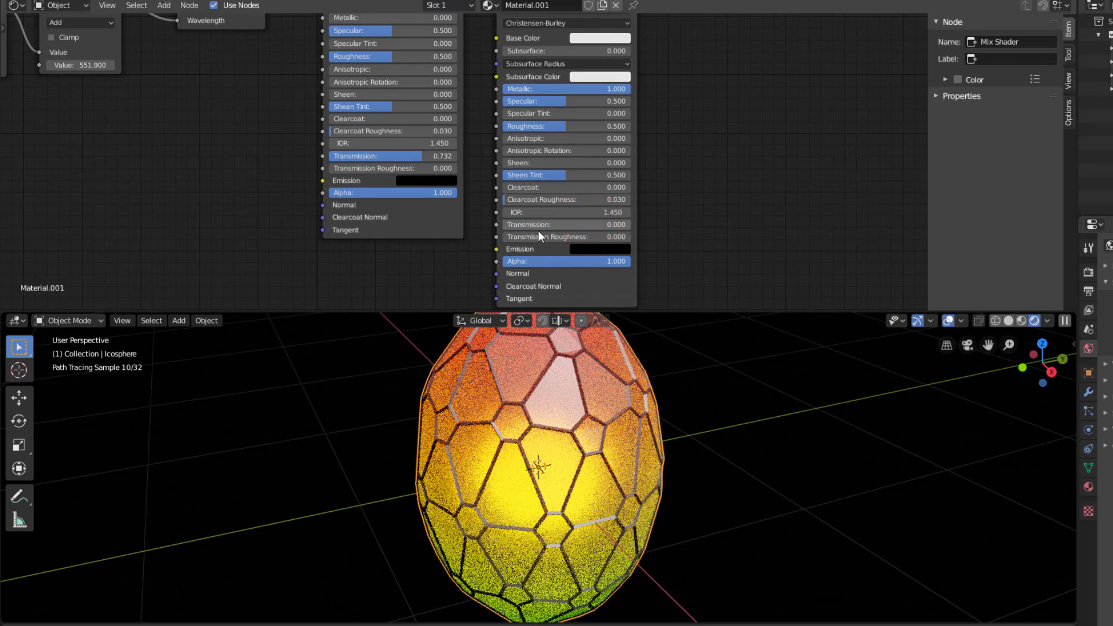
Step: Move the Geometry and ColorRamp nodes above the Principled BSDF nodes, and reposition the Mix Shader and Material Output beside them
middle_drag(708, 158, 693, 301)
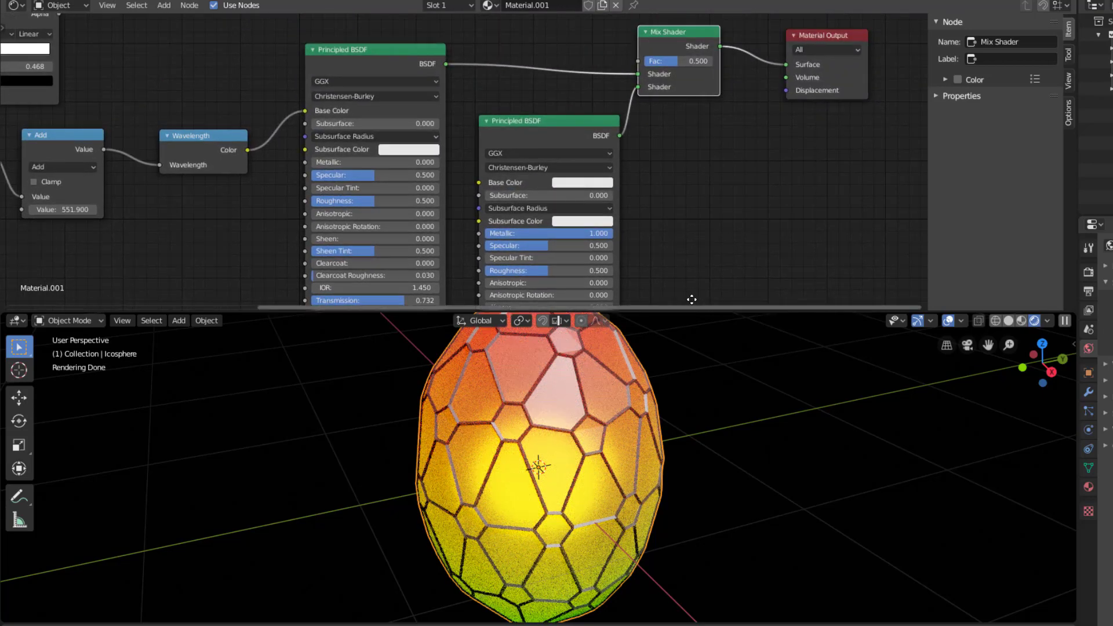
scroll(363, 113, down, 3)
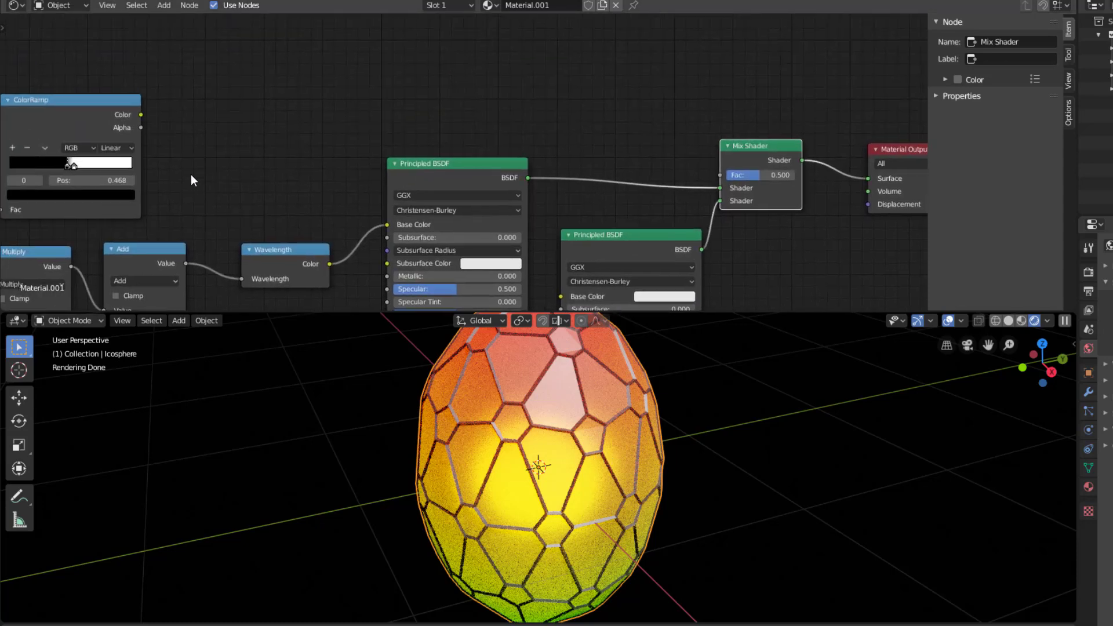
middle_drag(182, 154, 392, 129)
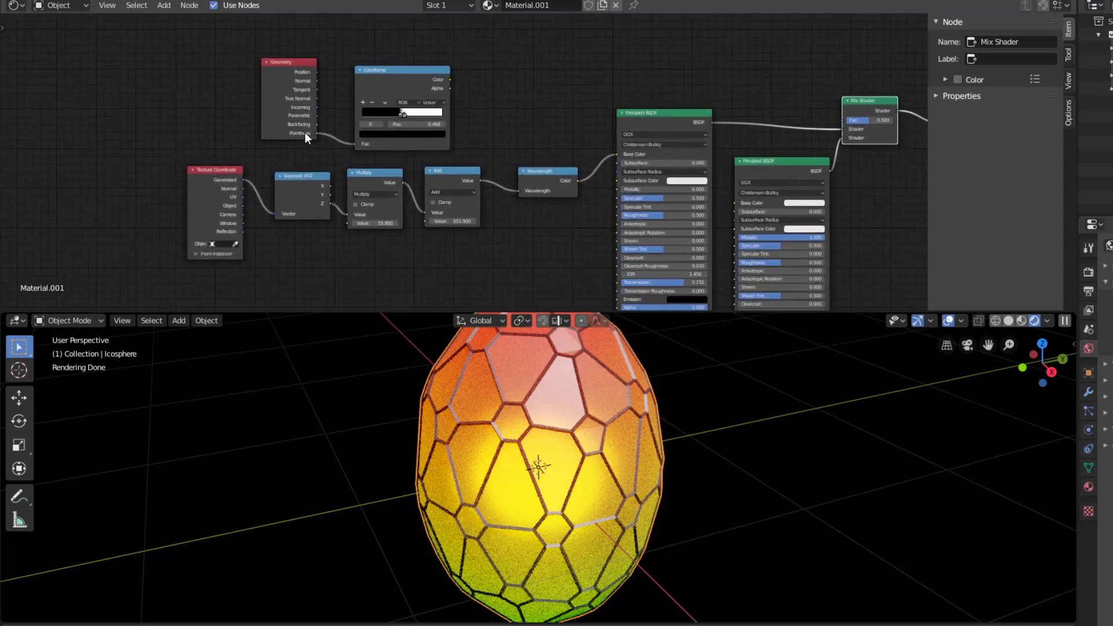
scroll(561, 120, up, 2)
middle_drag(561, 120, 463, 269)
drag(348, 205, 605, 145)
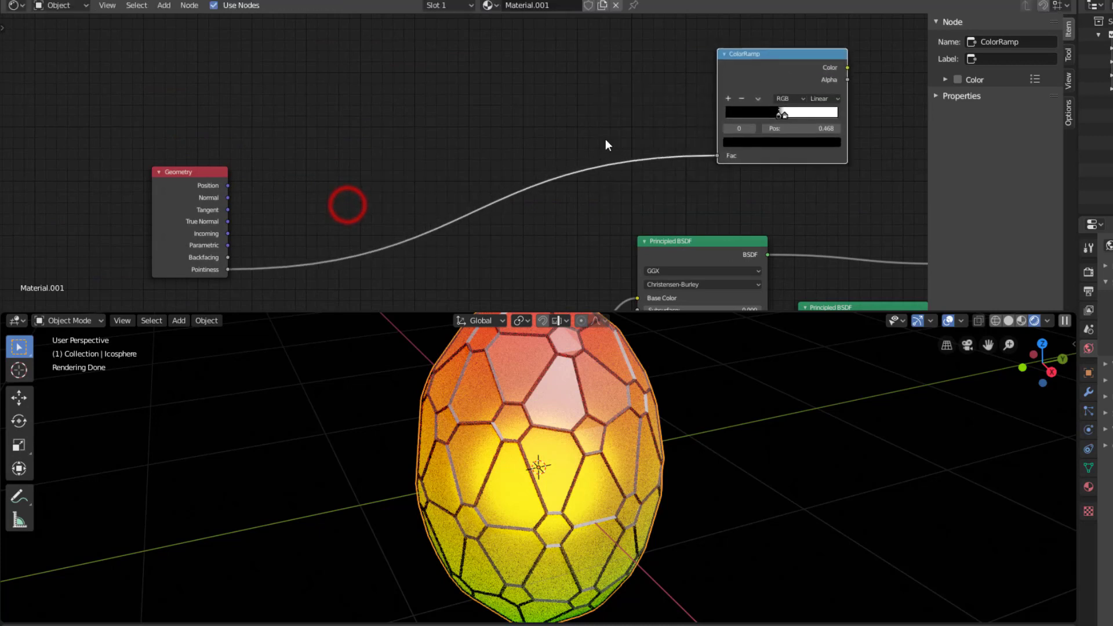
drag(174, 206, 623, 96)
middle_drag(831, 205, 461, 176)
drag(582, 193, 596, 145)
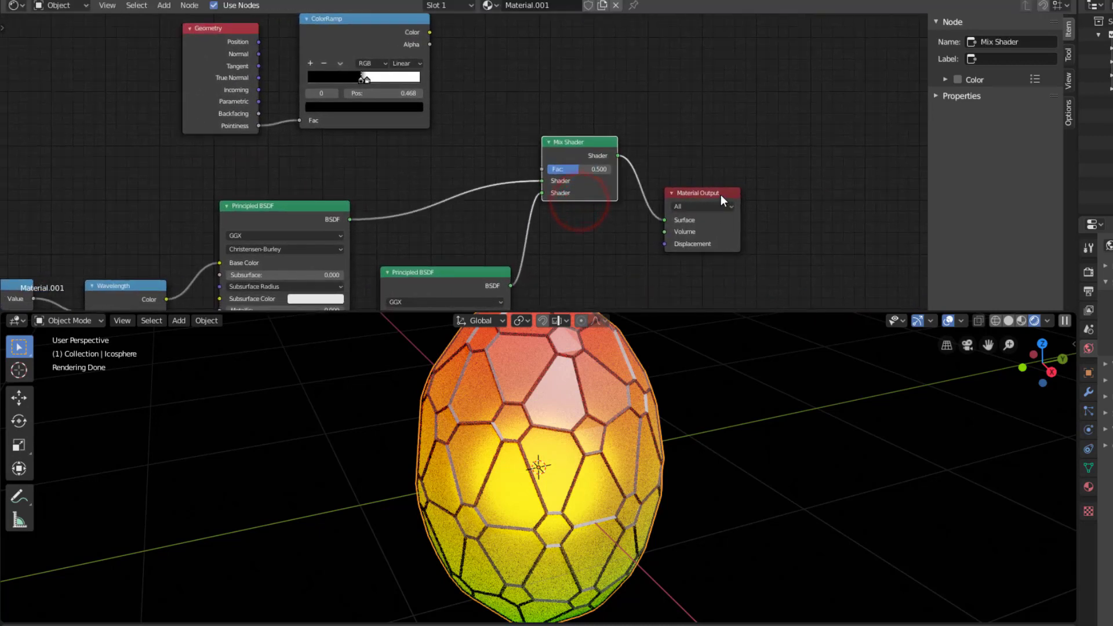
drag(721, 194, 751, 146)
click(587, 132)
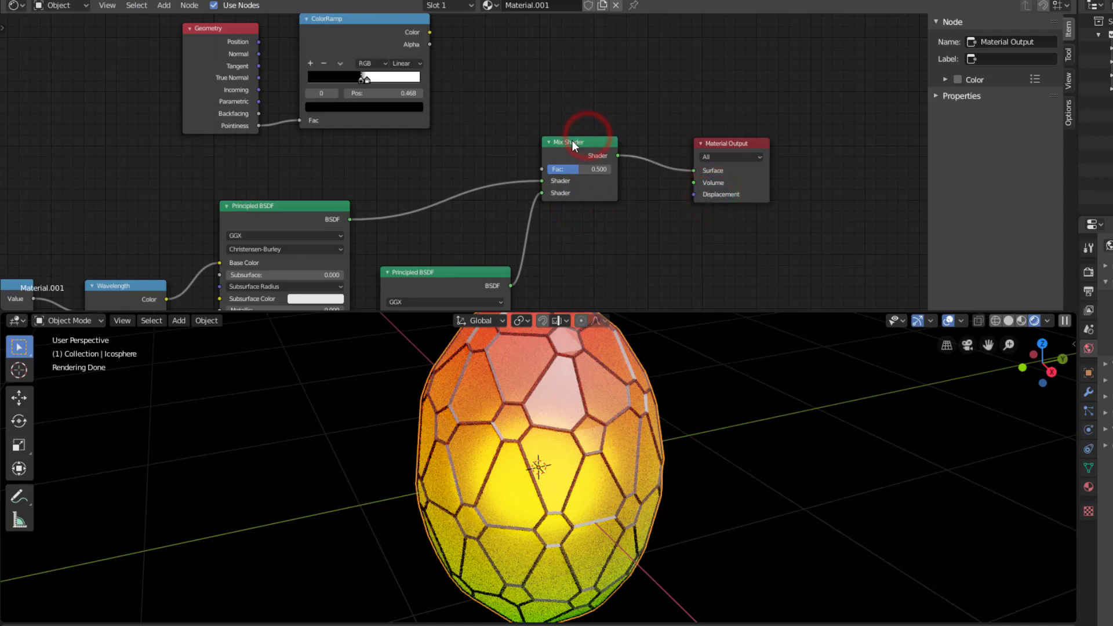
drag(572, 141, 607, 117)
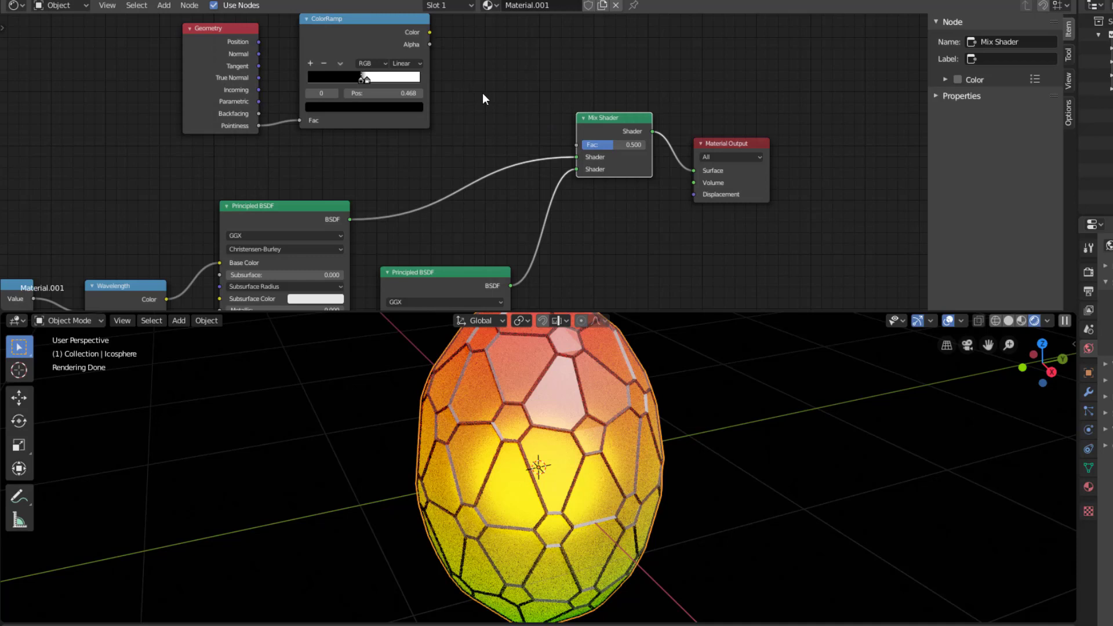
Step: Connect the ColorRamp's Color through a new RGB to BW node to the Mix Shader's Fac, and space out the Mix Shader and Material Output
key(shift+a)
mouse_move(445, 145)
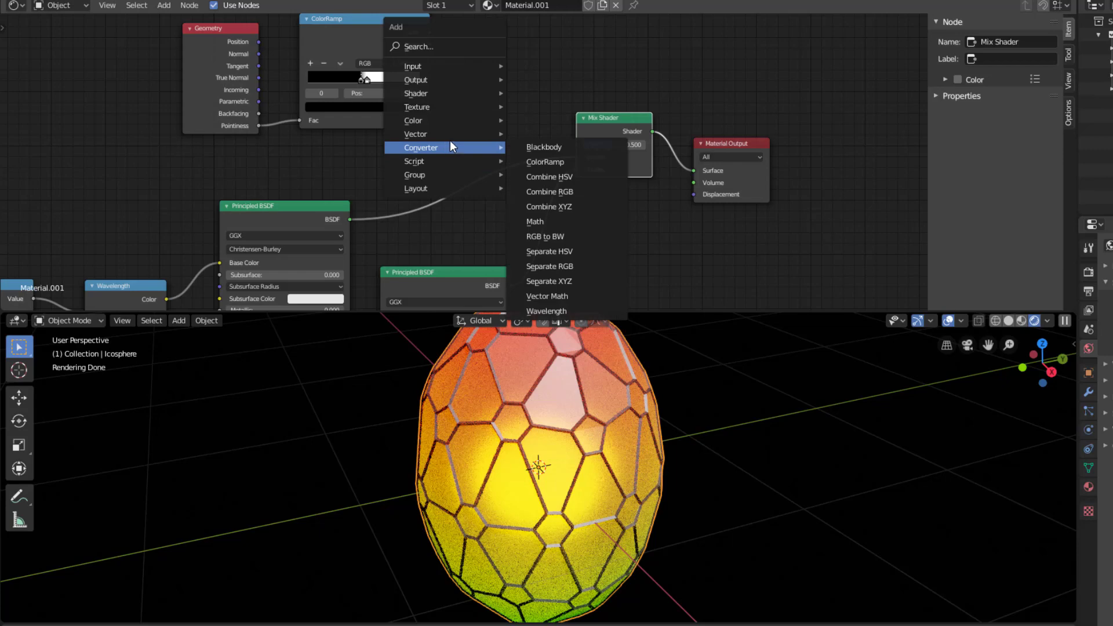
click(569, 238)
click(474, 57)
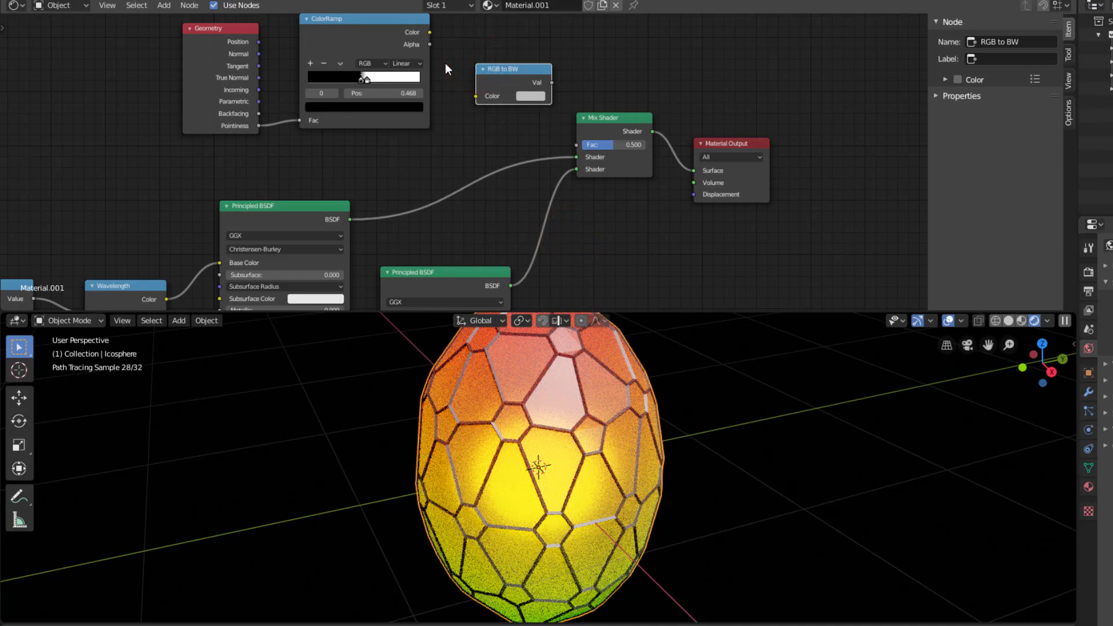
drag(429, 32, 577, 145)
drag(723, 149, 754, 118)
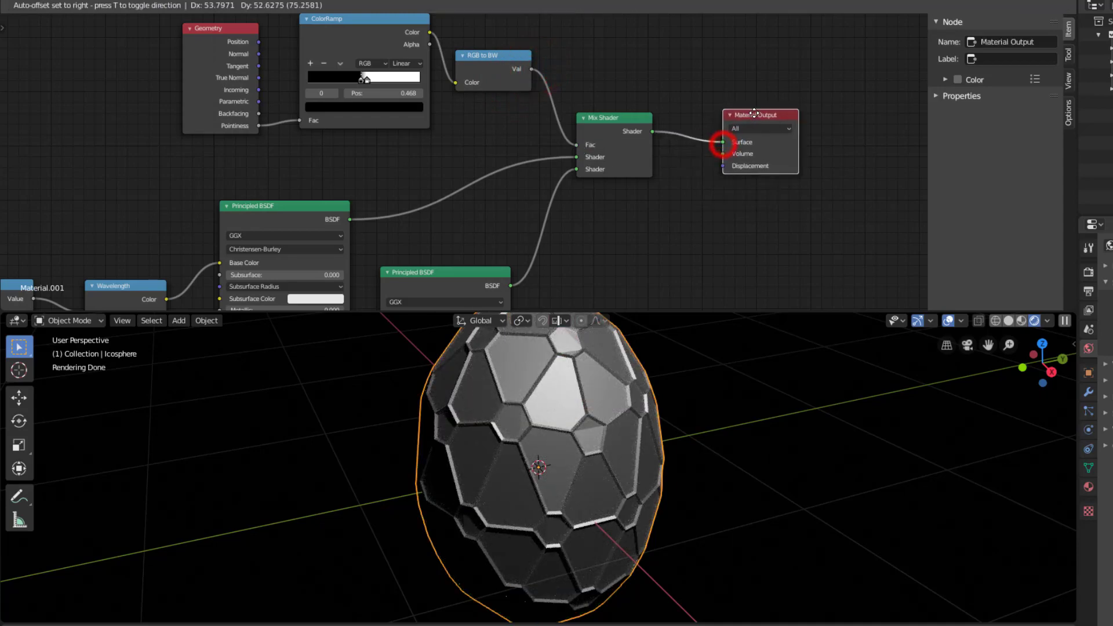
drag(618, 131, 638, 119)
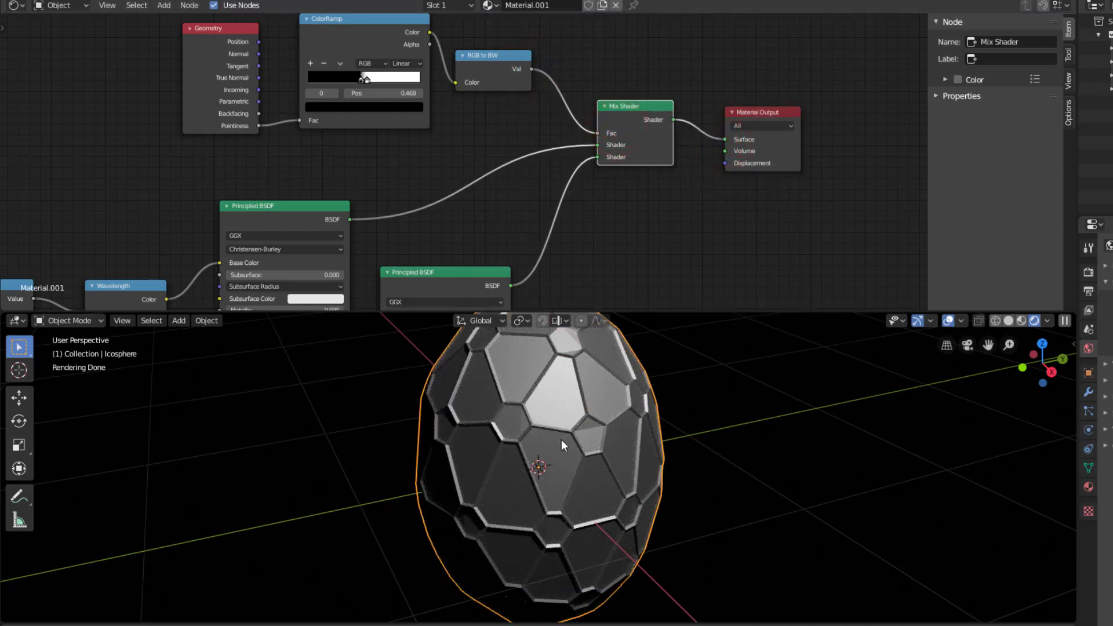
Step: Try flipping the ColorRamp to run from white to black, with the white stop at 0.550
middle_drag(645, 217, 706, 124)
click(533, 273)
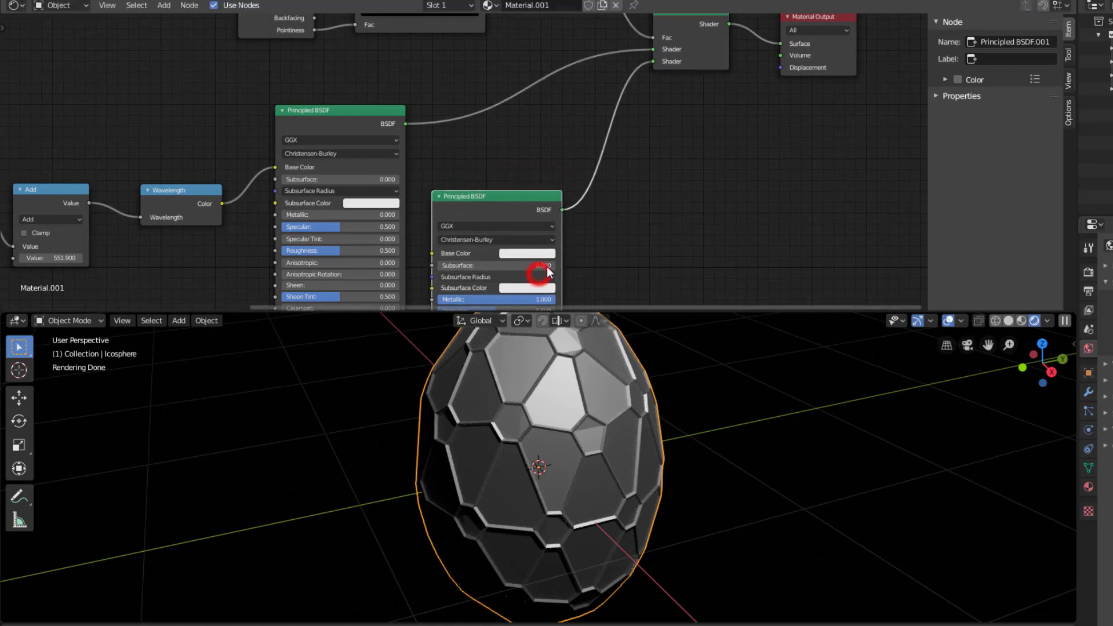
middle_drag(656, 205, 682, 26)
scroll(540, 156, up, 1)
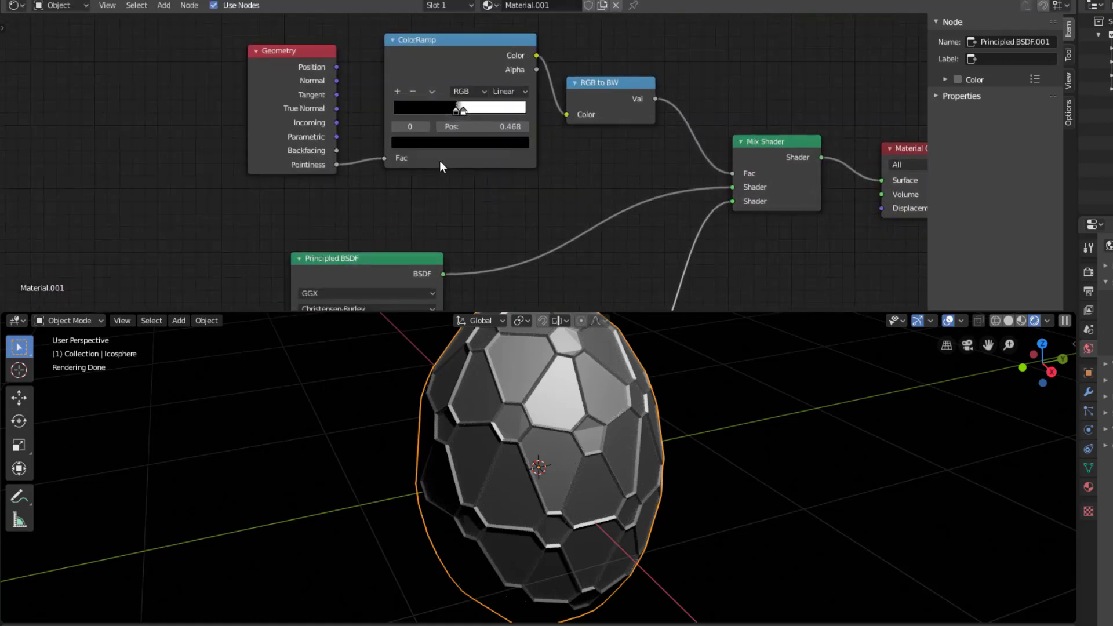
mouse_move(456, 108)
mouse_down()
mouse_move(436, 106)
mouse_move(481, 116)
mouse_move(458, 111)
mouse_up()
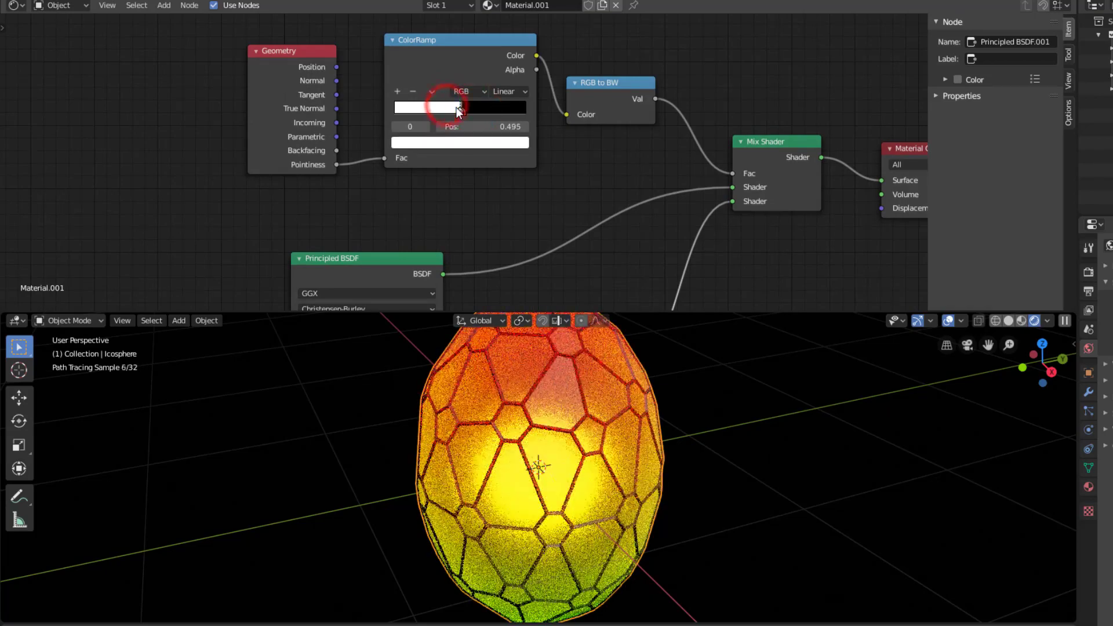
click(474, 111)
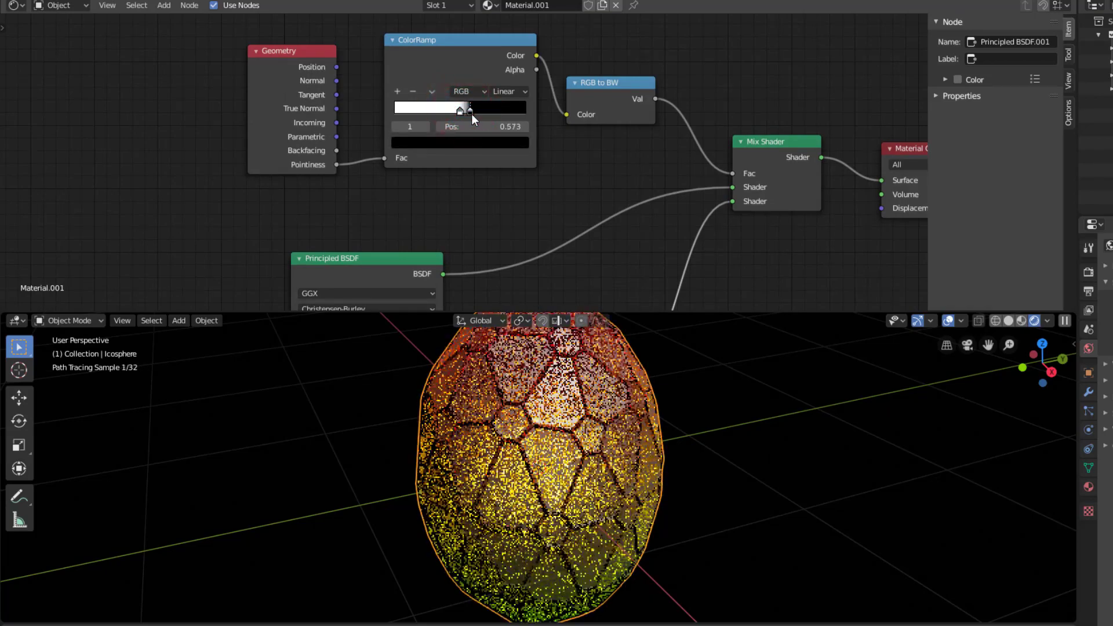
mouse_move(461, 106)
mouse_down()
mouse_move(482, 109)
mouse_move(470, 113)
mouse_up()
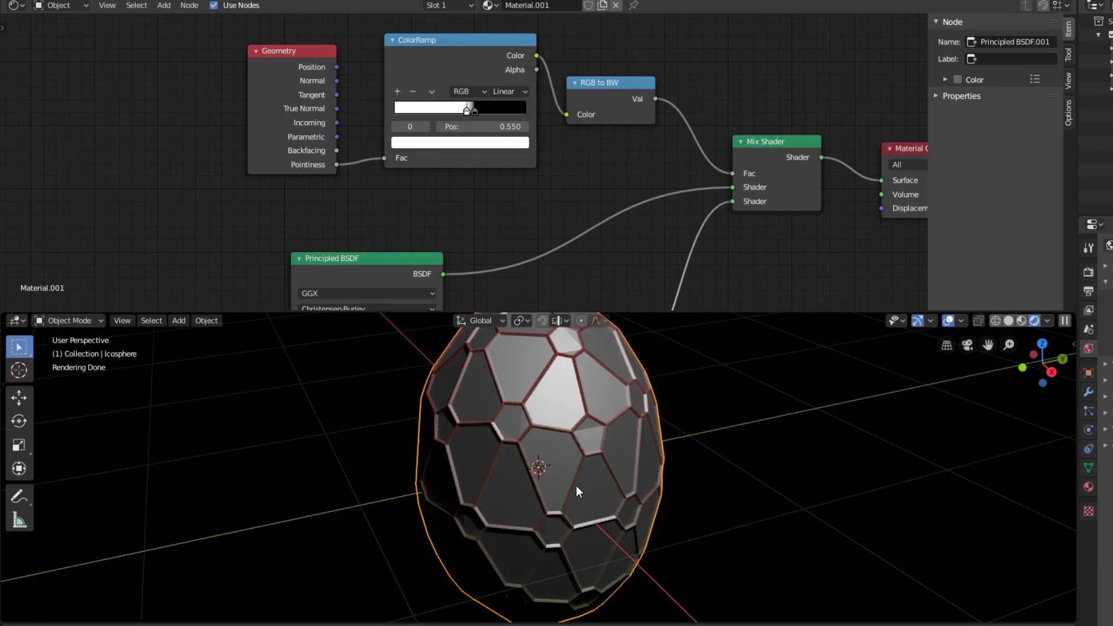
Step: Flip the ColorRamp back to run from black to white and set its white stop to 0.586
drag(474, 109, 470, 111)
click(467, 110)
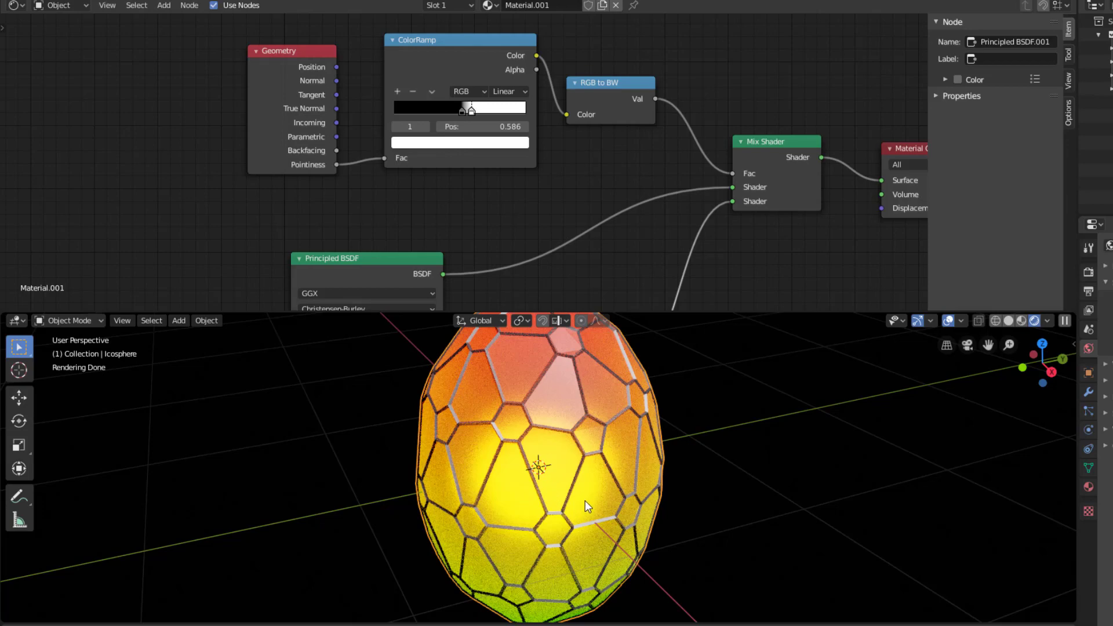
Step: Lower the roughness of the metallic Principled BSDF to 0.195
scroll(661, 245, down, 2)
middle_drag(661, 245, 612, 63)
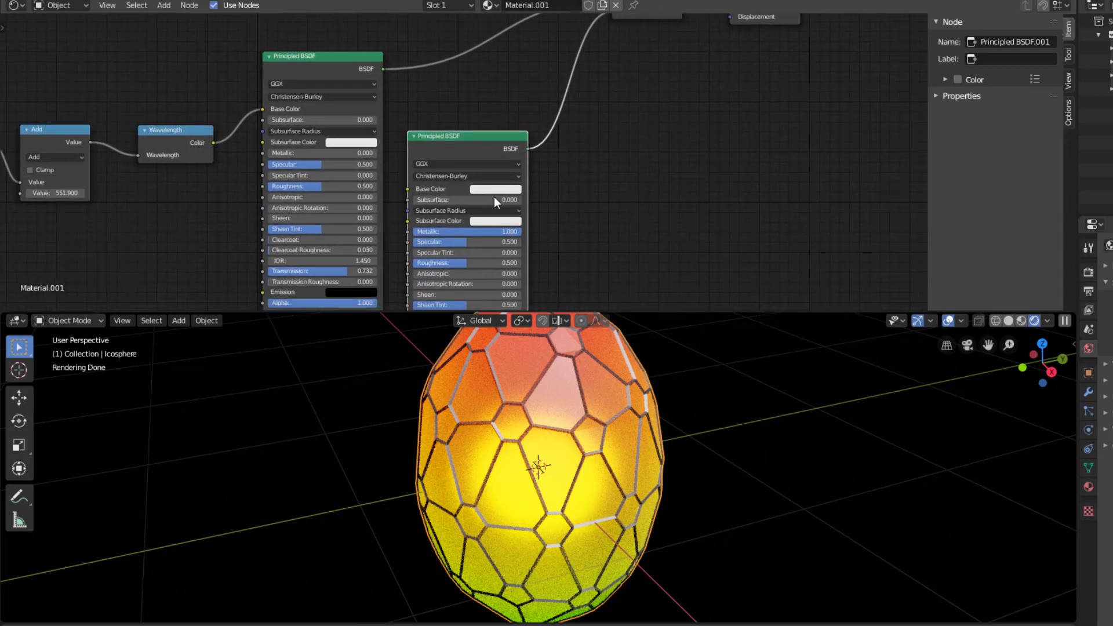
middle_drag(494, 197, 525, 129)
drag(506, 196, 472, 197)
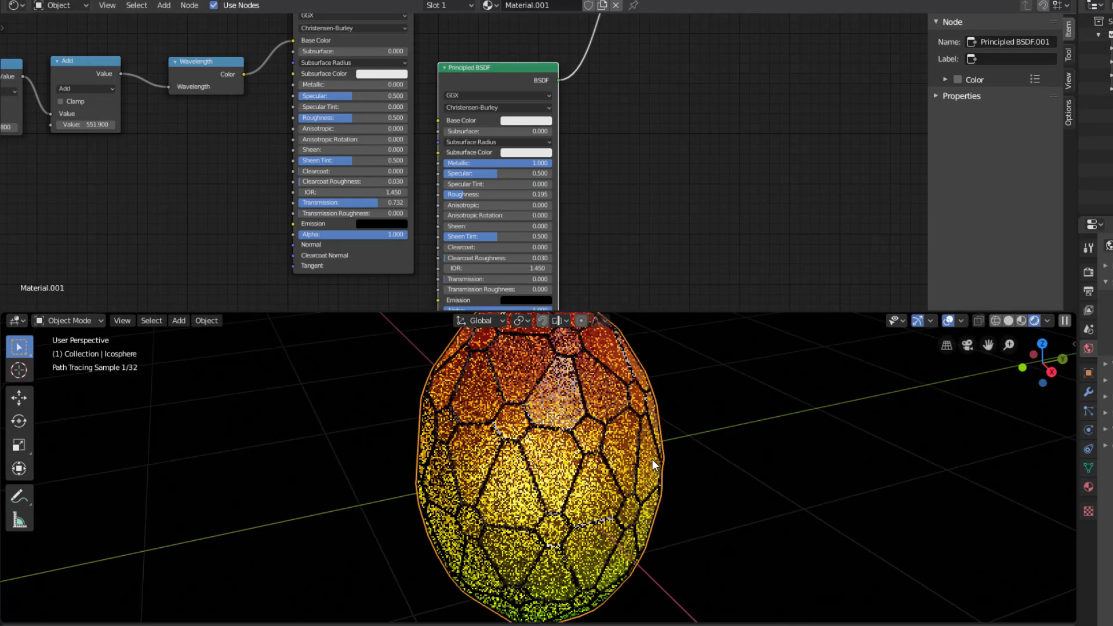
middle_drag(671, 228, 606, 59)
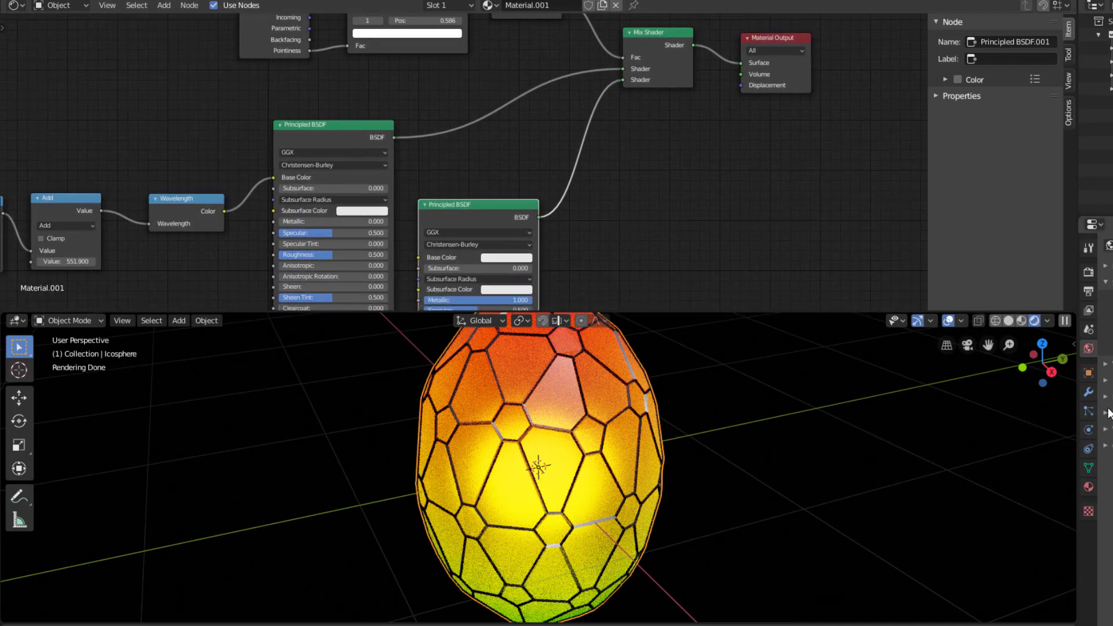
Step: Raise the segments of the egg's Bevel modifier to 3
click(1088, 392)
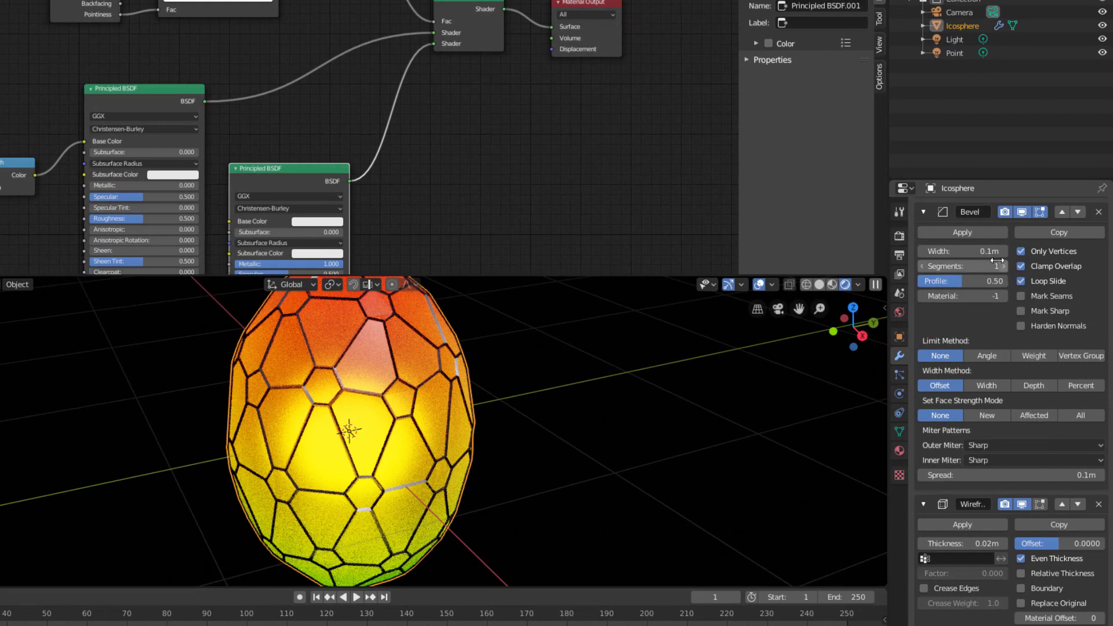
scroll(553, 453, up, 3)
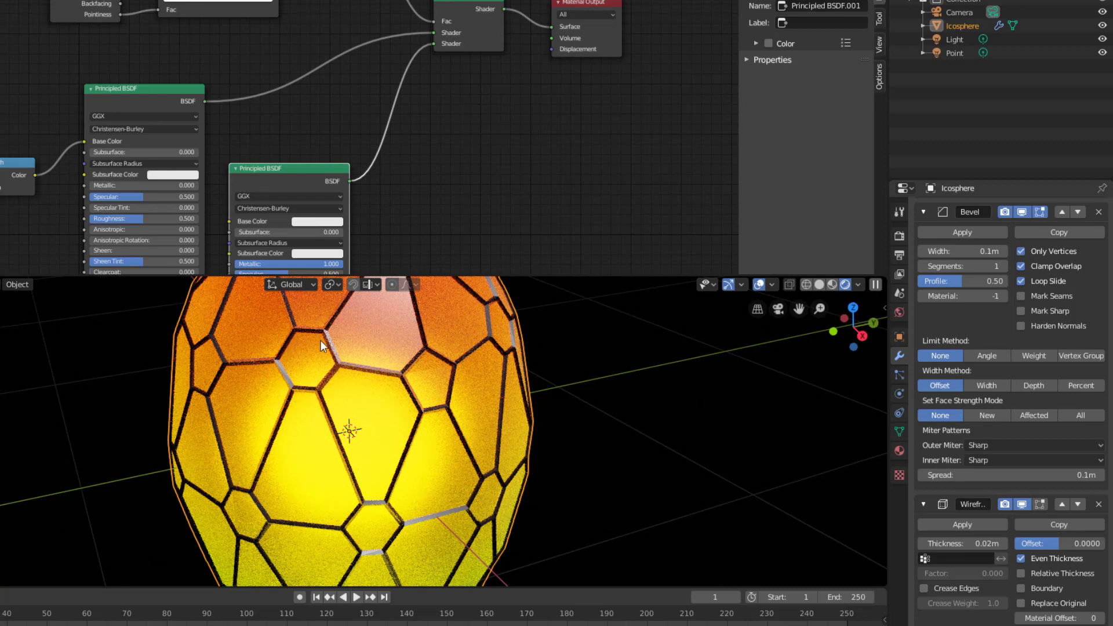
click(1003, 266)
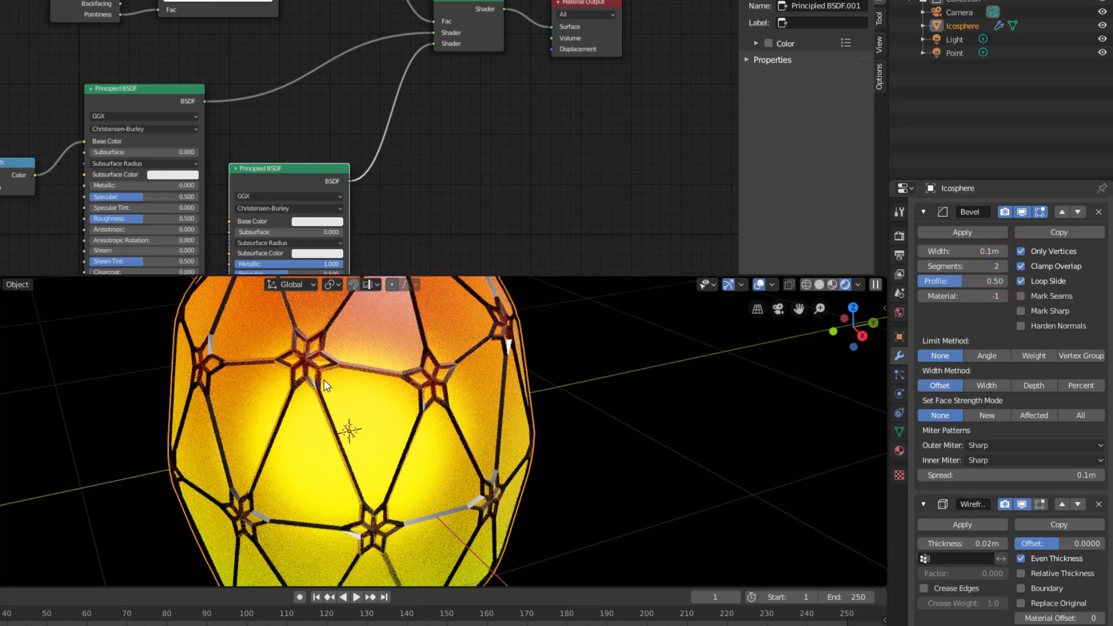
click(1003, 265)
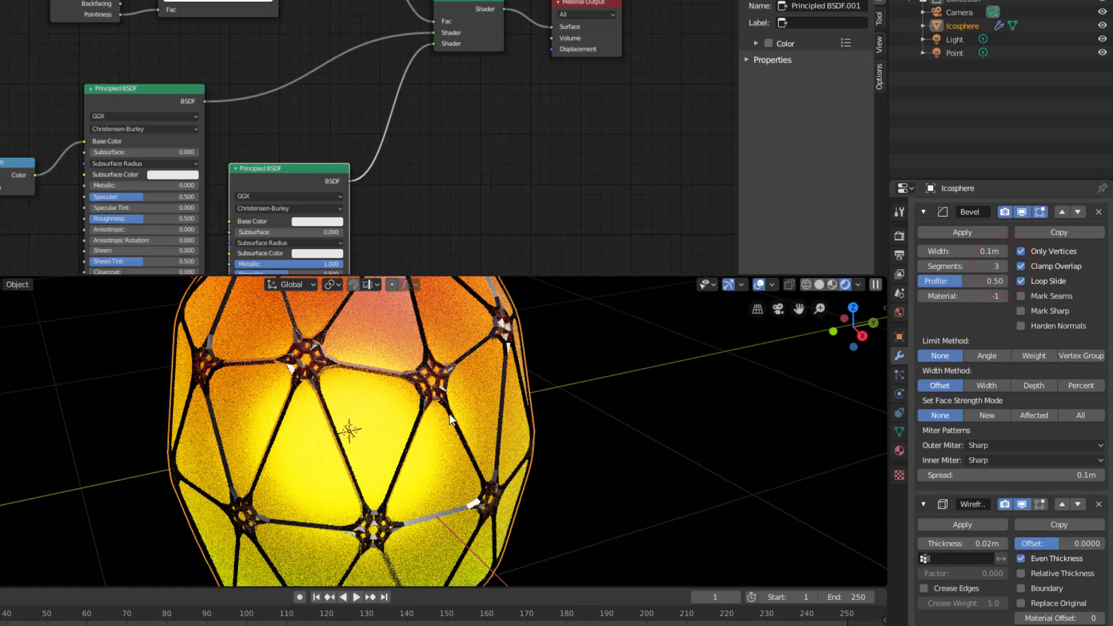
scroll(406, 417, up, 2)
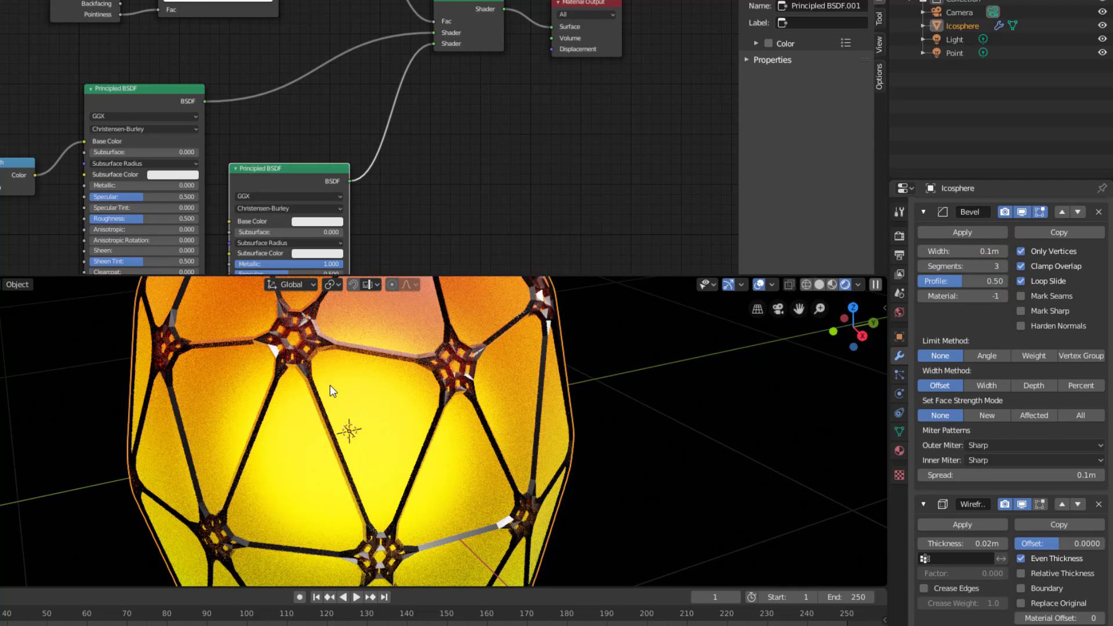
scroll(325, 380, down, 1)
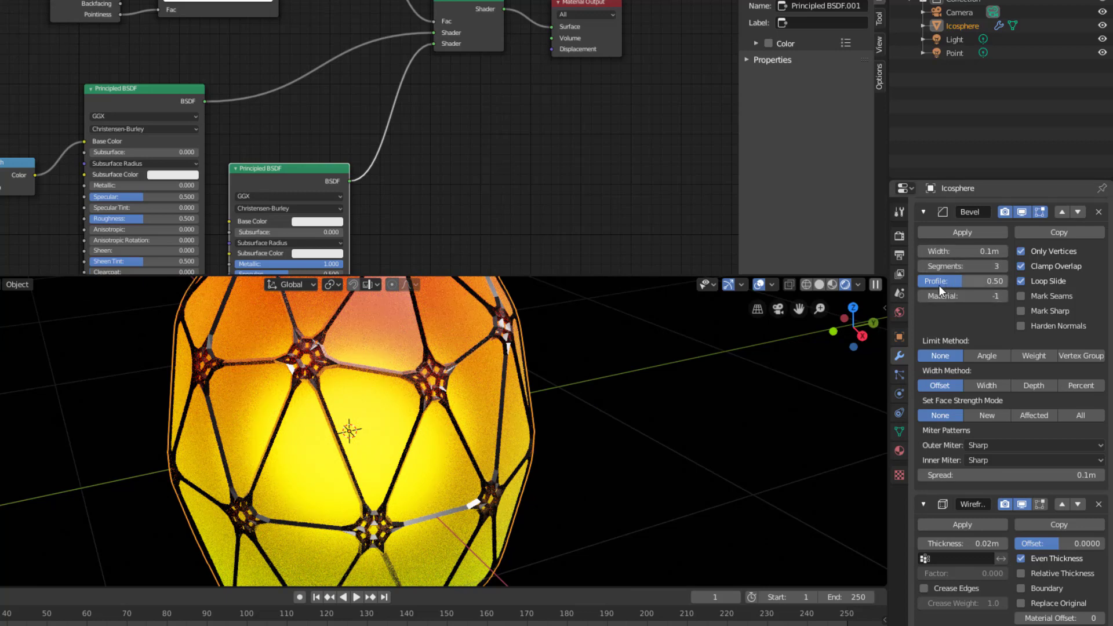
Step: Widen the egg's Bevel modifier to 0.17 m and set its profile to 0.00
click(950, 252)
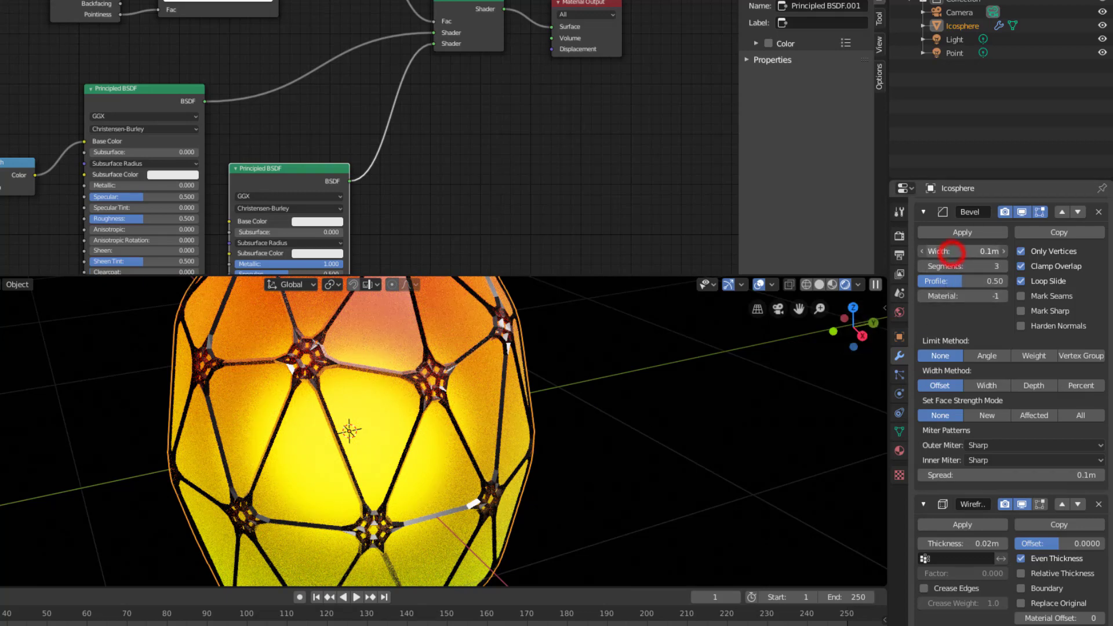
drag(951, 252, 985, 252)
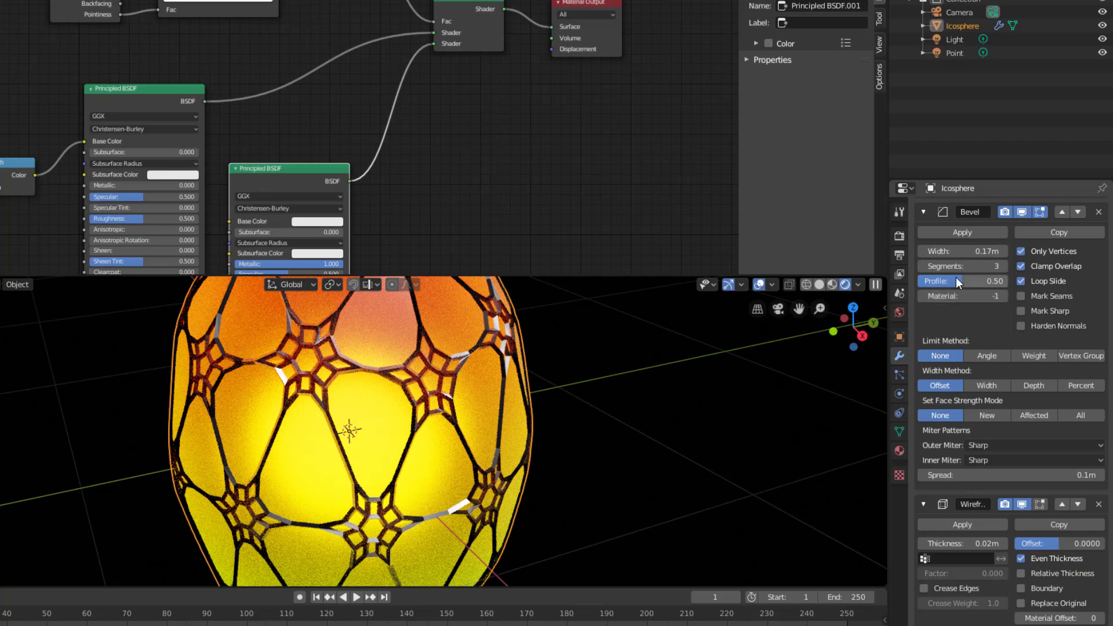
mouse_move(957, 282)
mouse_down()
mouse_move(1007, 283)
mouse_move(940, 282)
mouse_up()
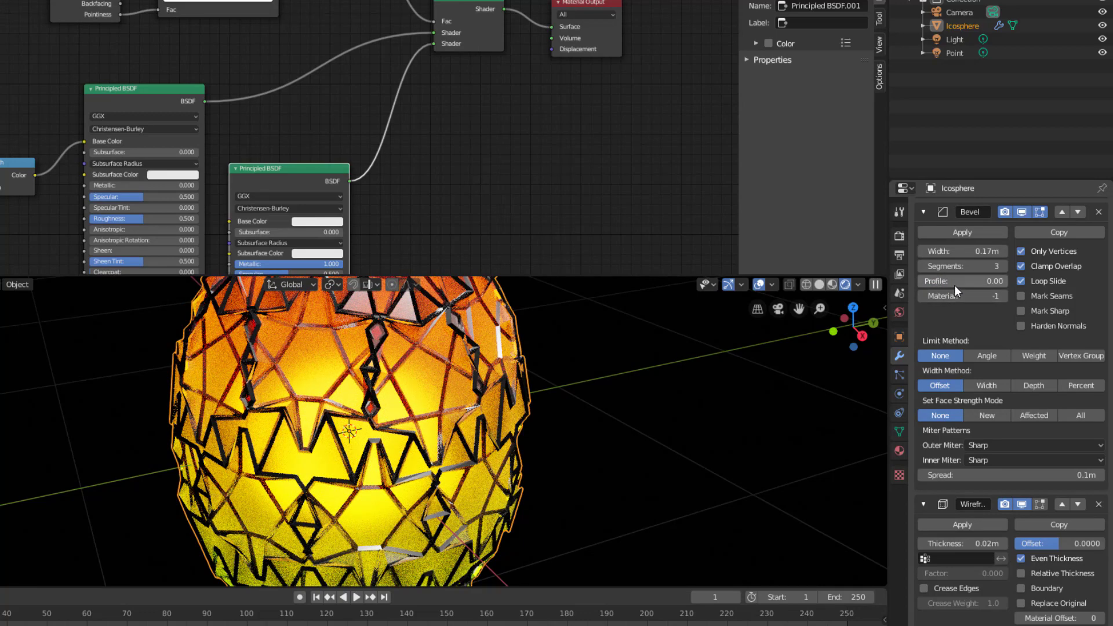
mouse_move(962, 281)
mouse_down()
mouse_move(996, 281)
mouse_move(950, 281)
mouse_up()
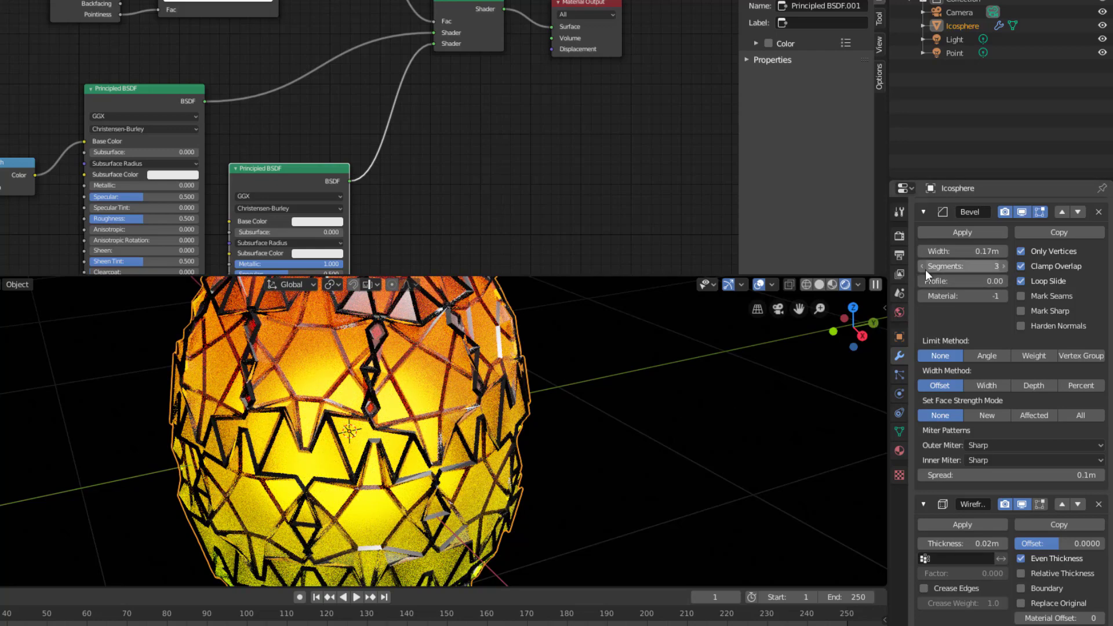
Step: Raise the Bevel segments to 4 and narrow the bevel width to 0.05 m for small star shapes at the vertices
drag(943, 257, 931, 251)
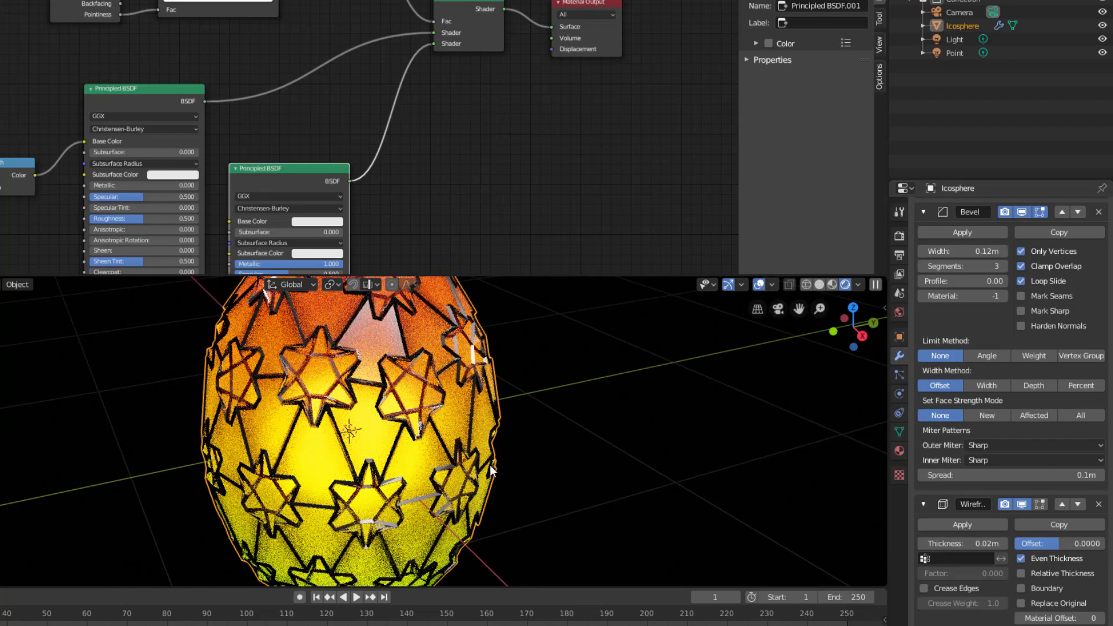
middle_drag(494, 457, 703, 368)
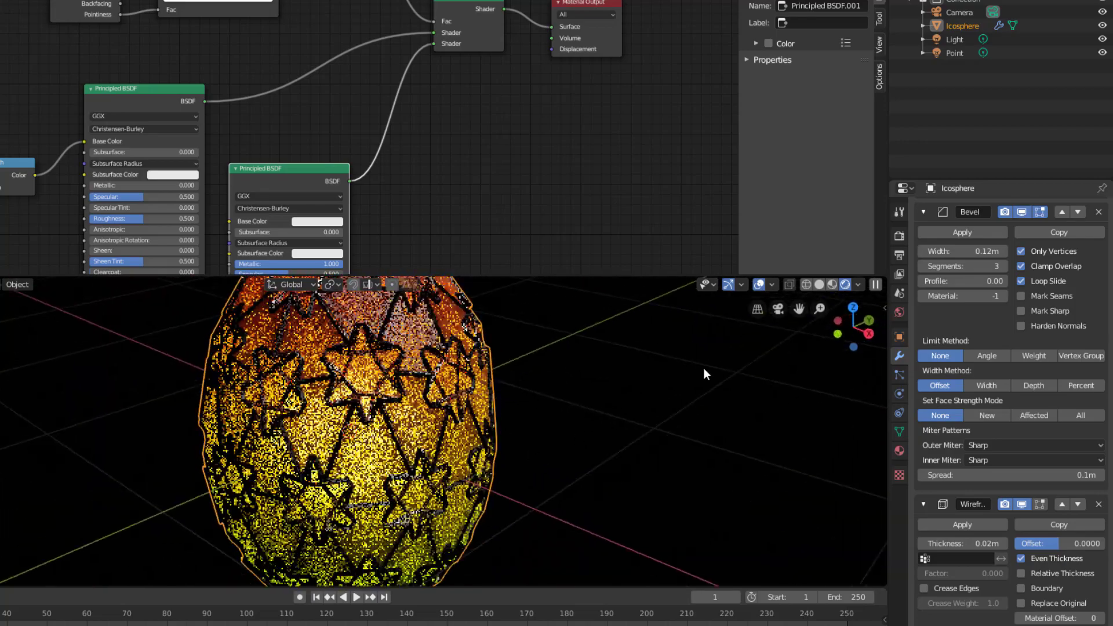
click(1003, 266)
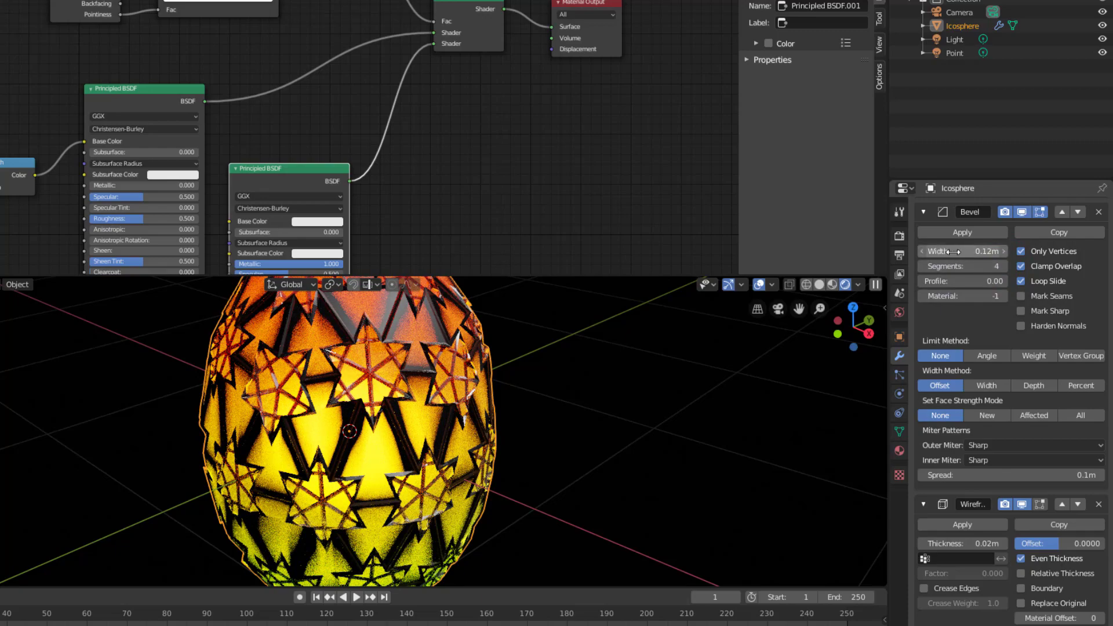
drag(953, 251, 919, 251)
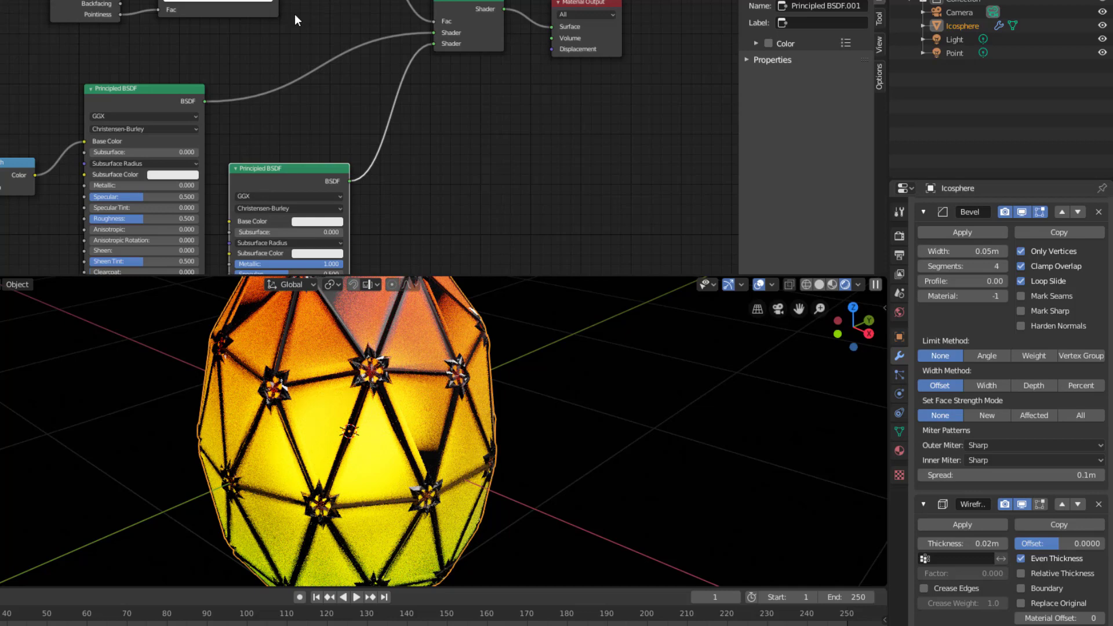
Step: Try the ColorRamp's black stop at 0.523, and set its white stop to 0.664
middle_drag(294, 20, 377, 184)
scroll(377, 185, up, 2)
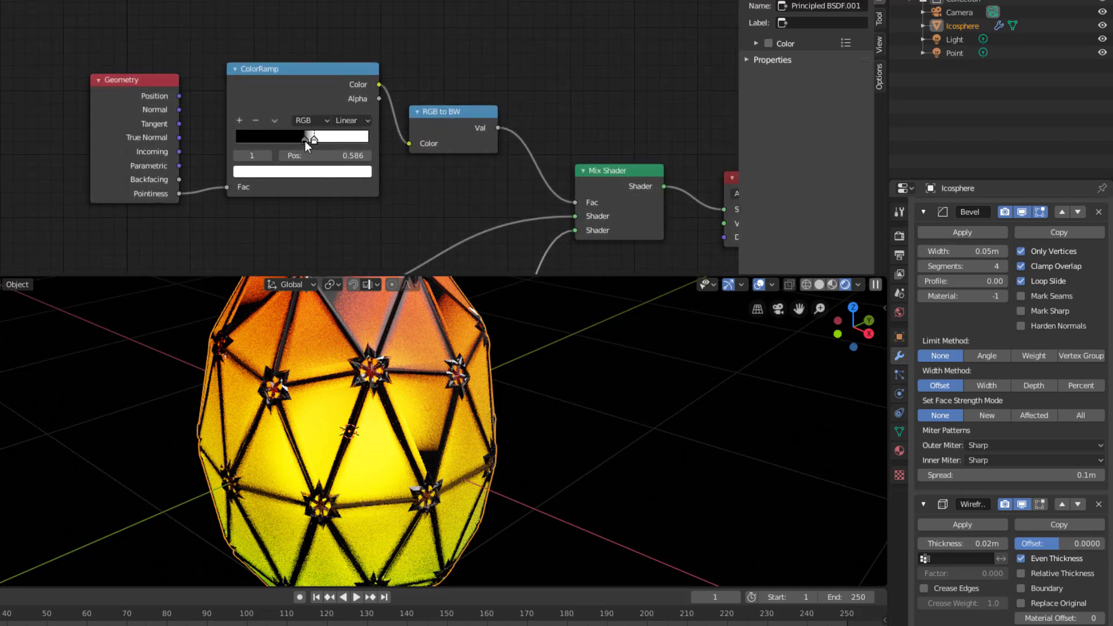
drag(307, 145, 333, 144)
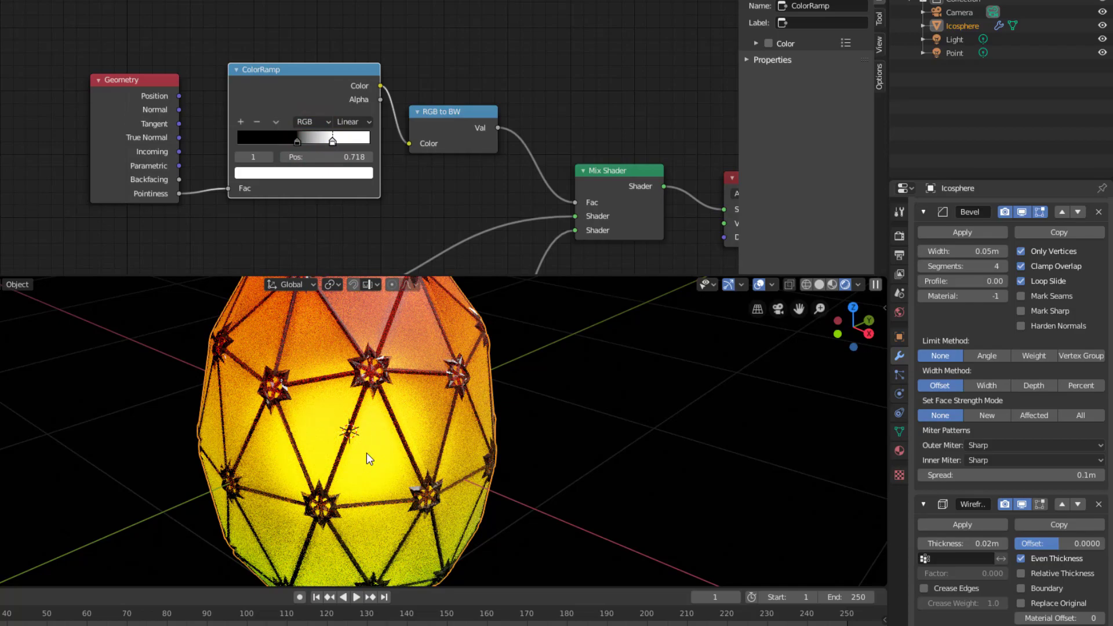
click(295, 139)
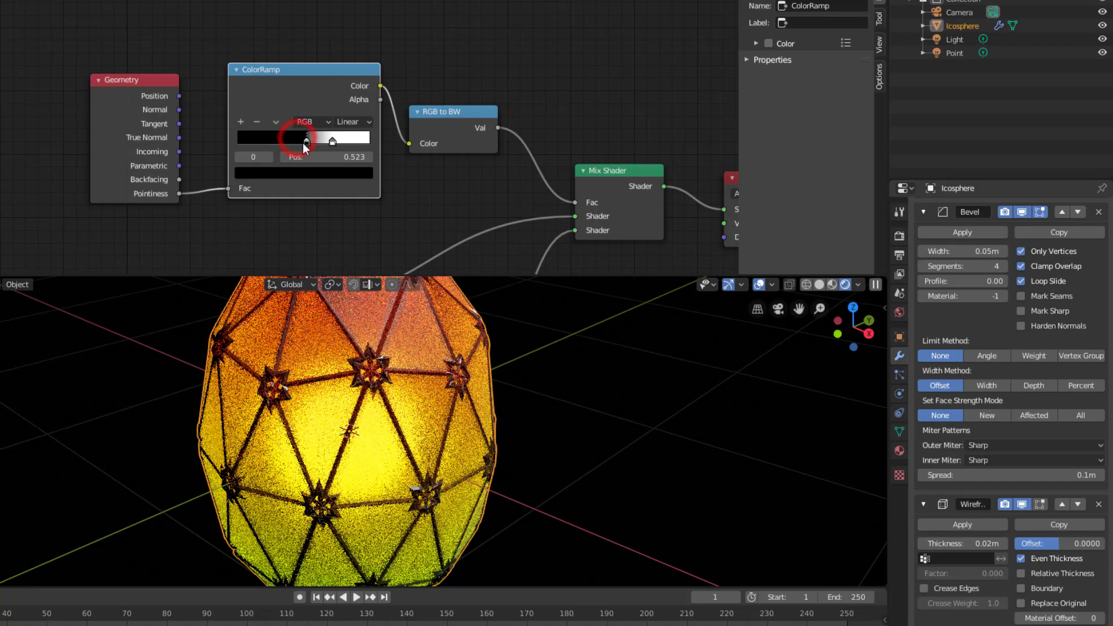
drag(332, 140, 326, 142)
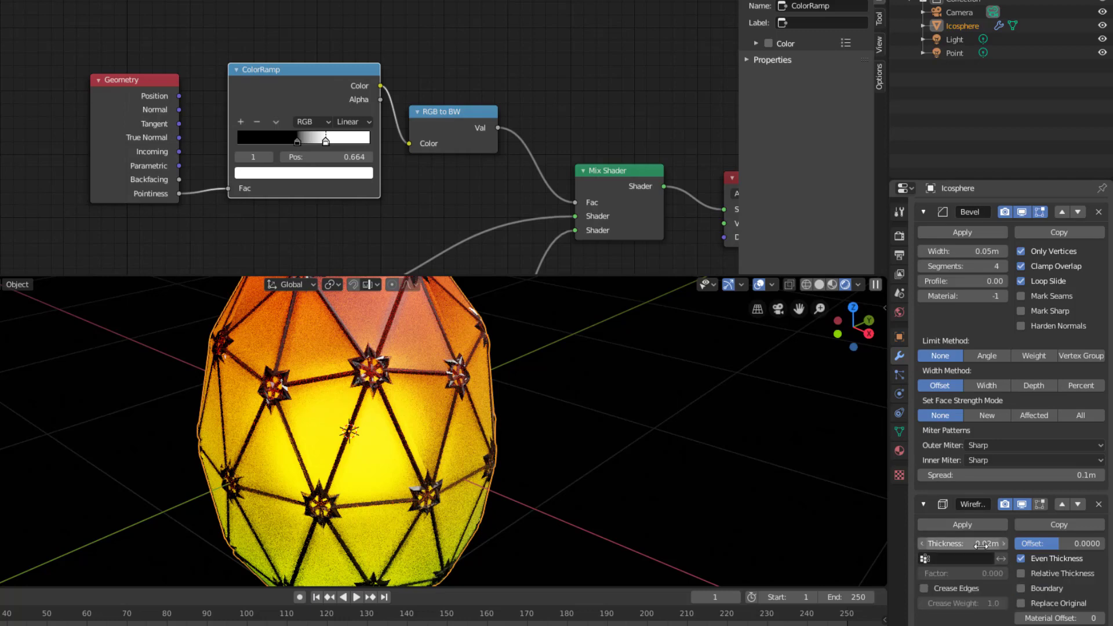
Step: Try a Wireframe modifier thickness of 0.042 m, and reduce it to 0.019 m
click(1004, 542)
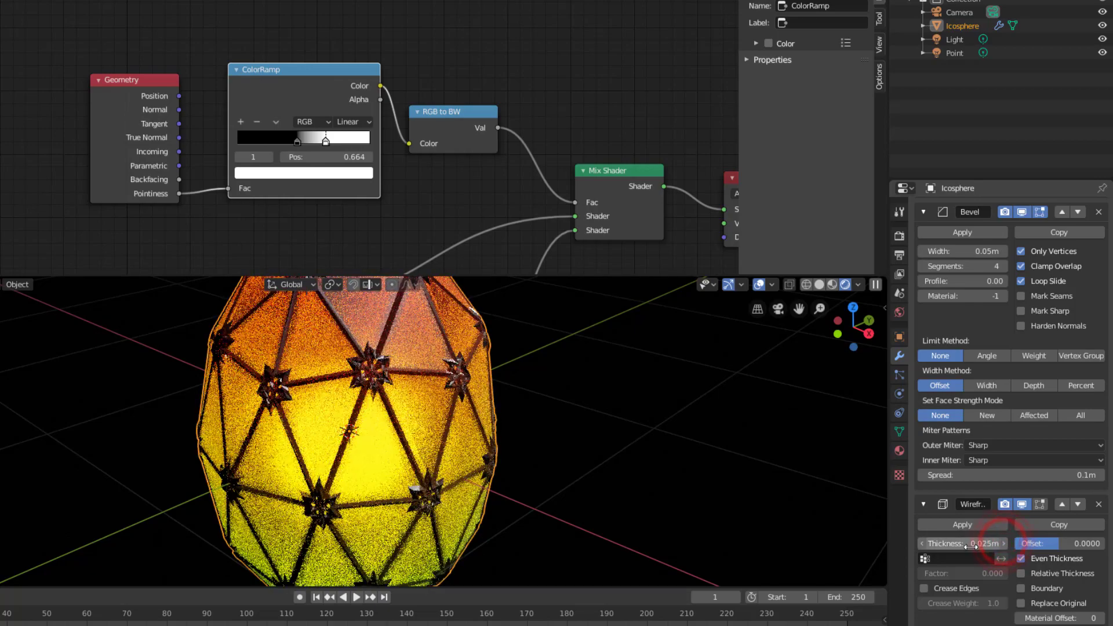
drag(962, 543, 997, 543)
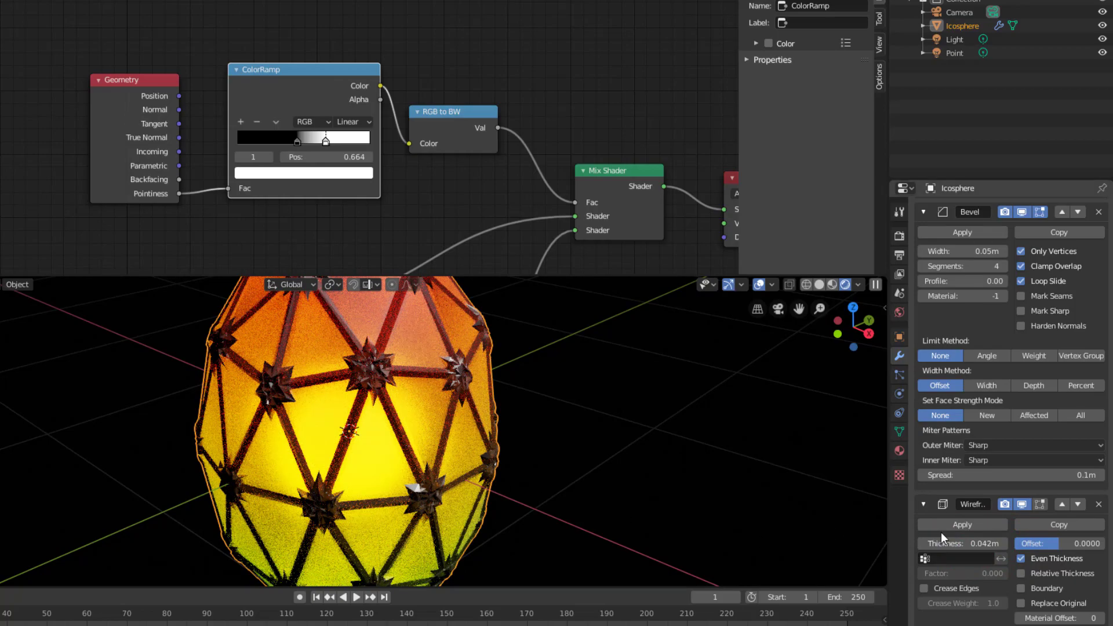
drag(949, 543, 904, 543)
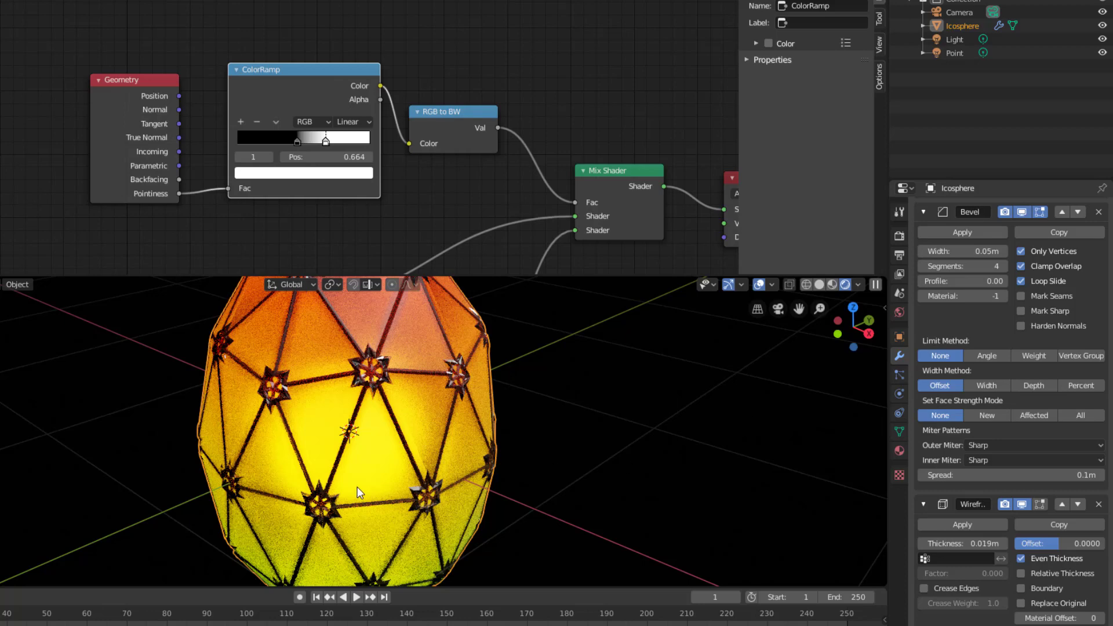
Step: In solid shading, inset all the egg's faces individually down to small central triangles, and return to the rendered view in Object Mode
click(819, 284)
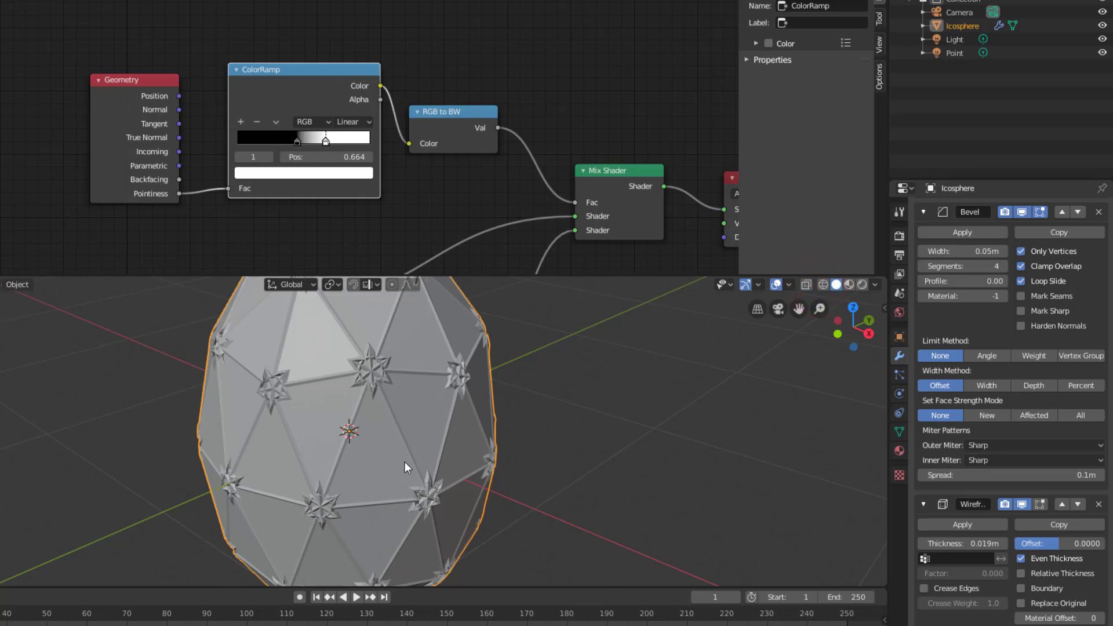
key(Tab)
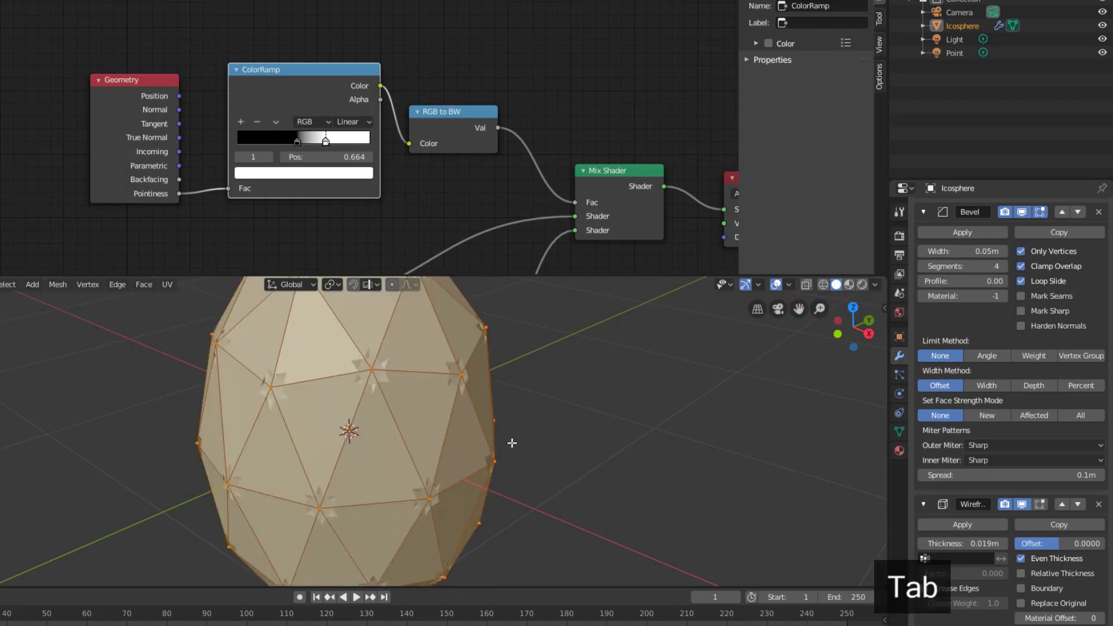
key(i)
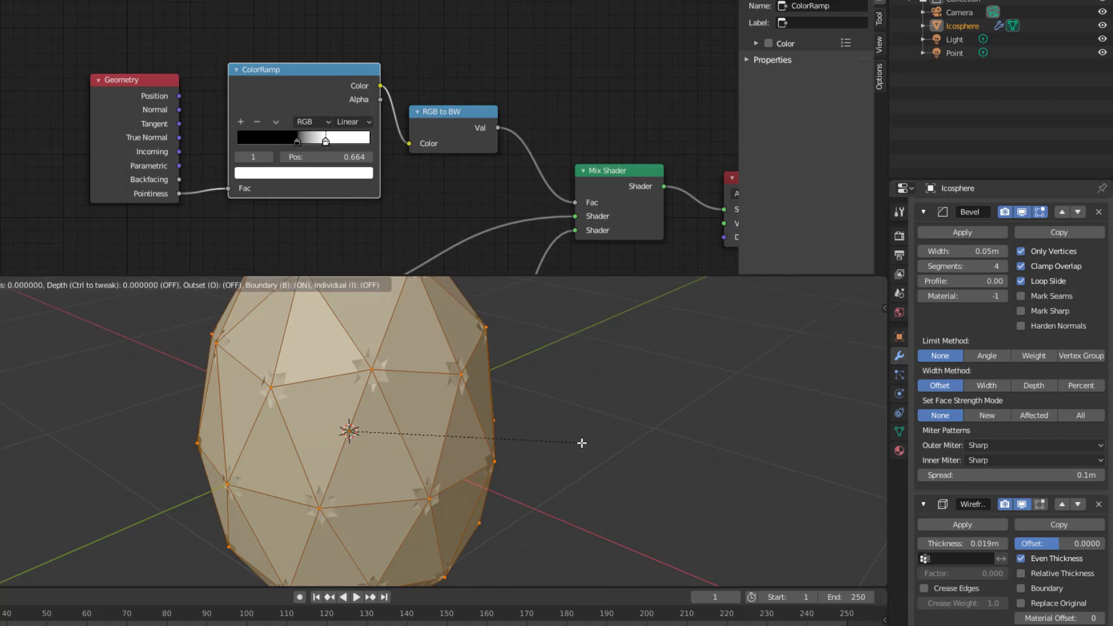
key(i)
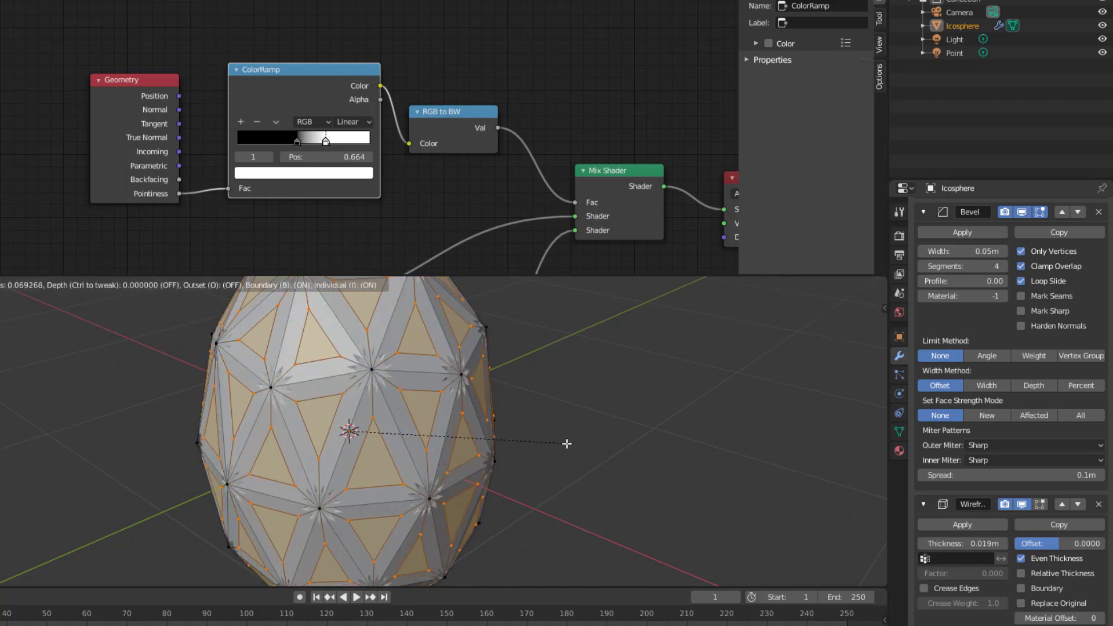
click(562, 450)
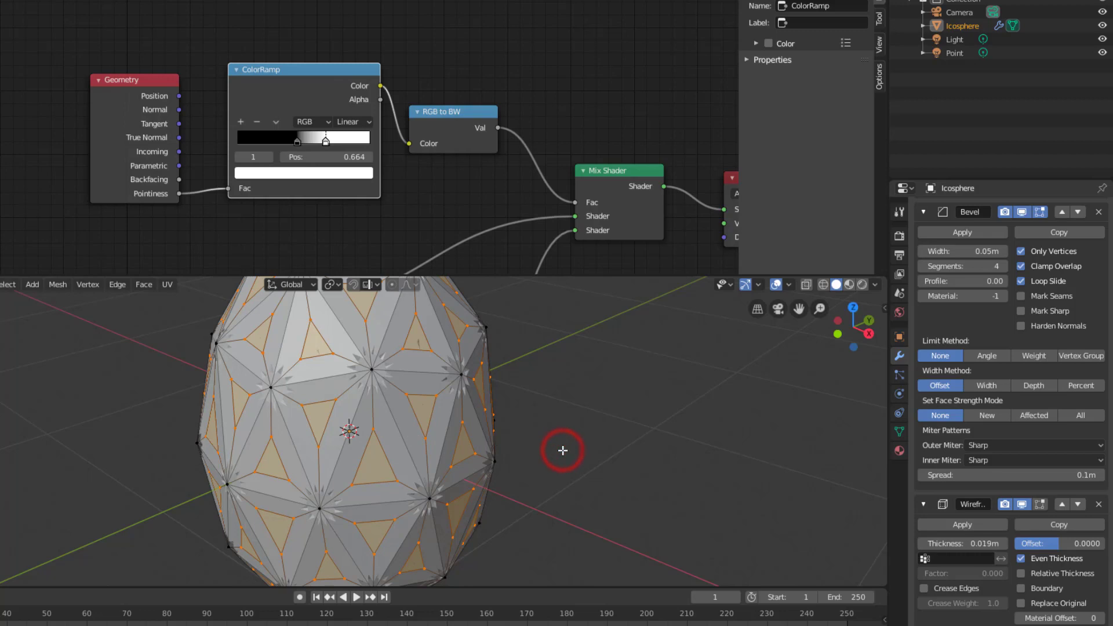
key(Tab)
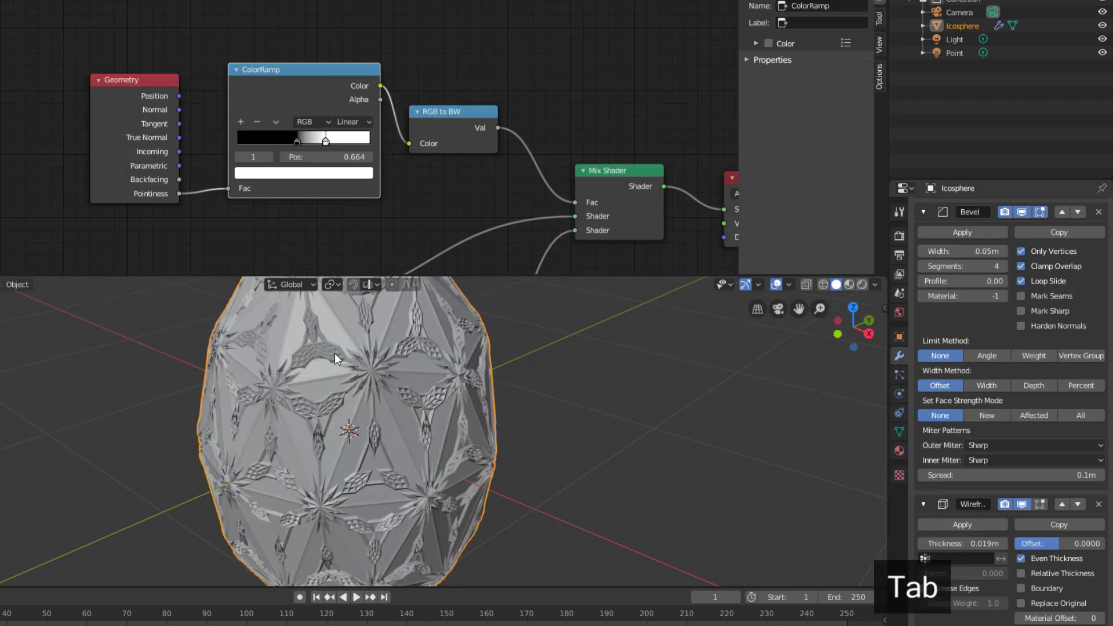
click(860, 284)
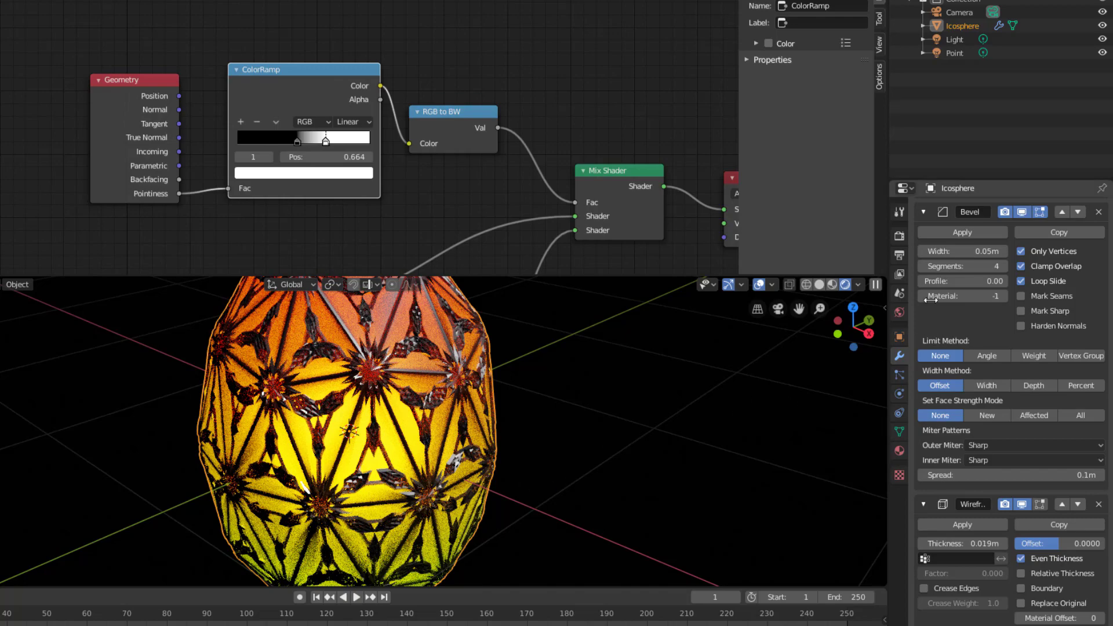
Step: Set the Bevel modifier to 3 segments with a width of 0.05 m, and render the egg image
click(922, 266)
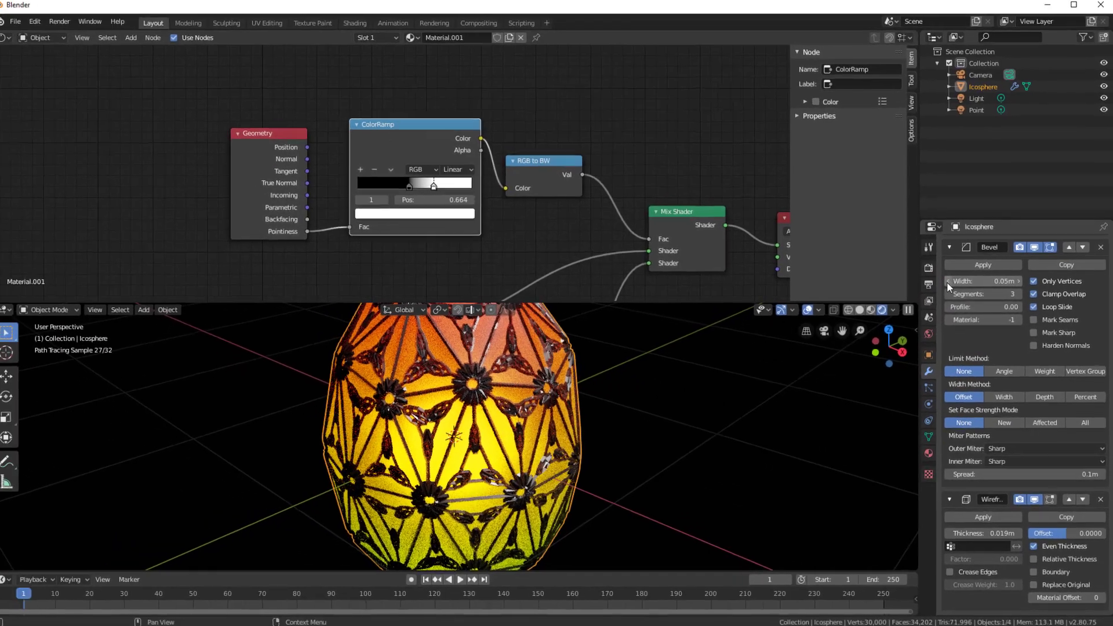
click(923, 251)
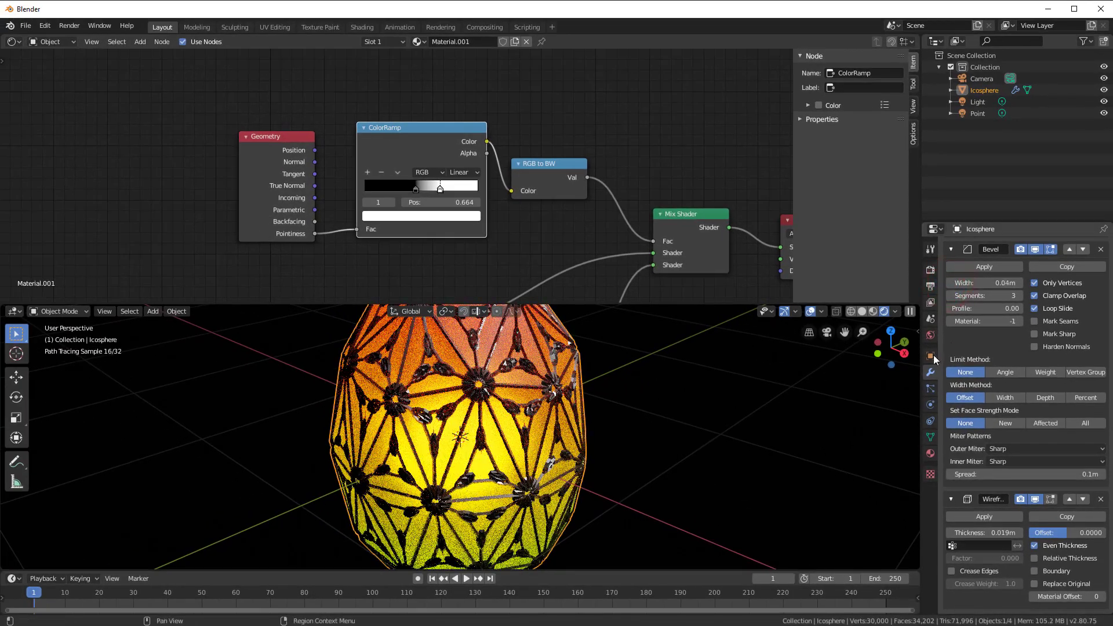
click(1018, 282)
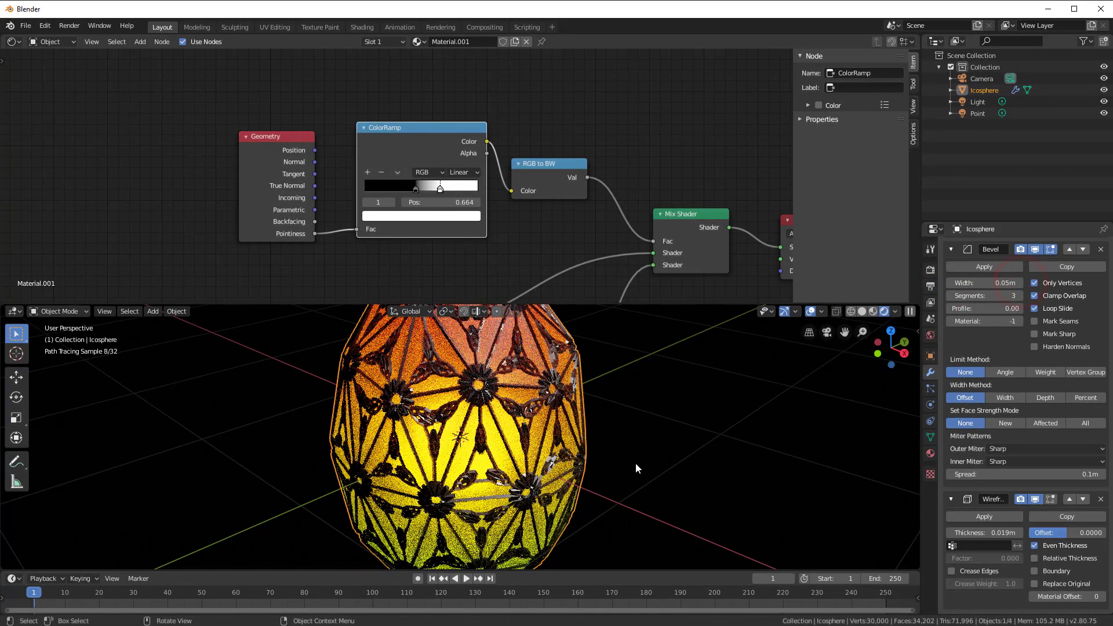
key(F12)
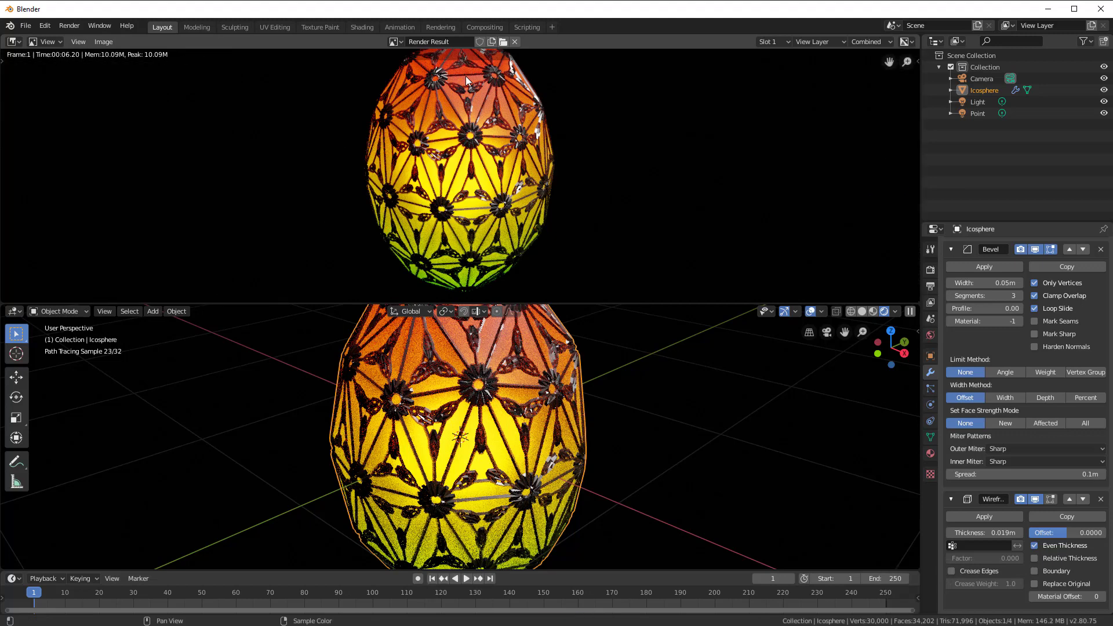
Step: Switch to the Compositing workspace, and show the Render Result in an enlarged image editor below the node editor
click(484, 27)
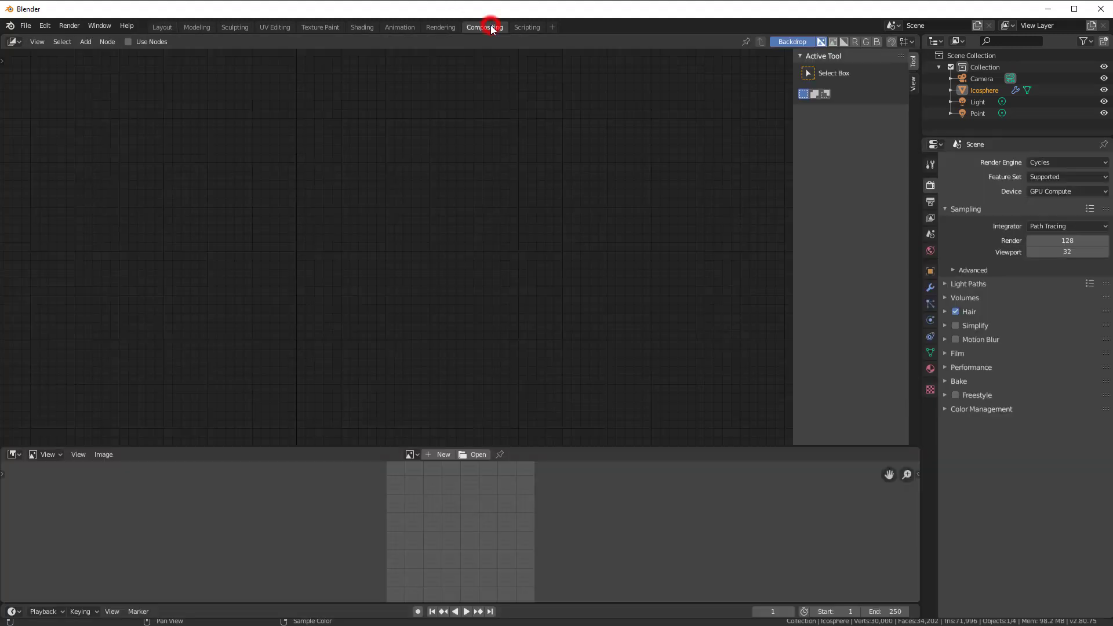
click(13, 454)
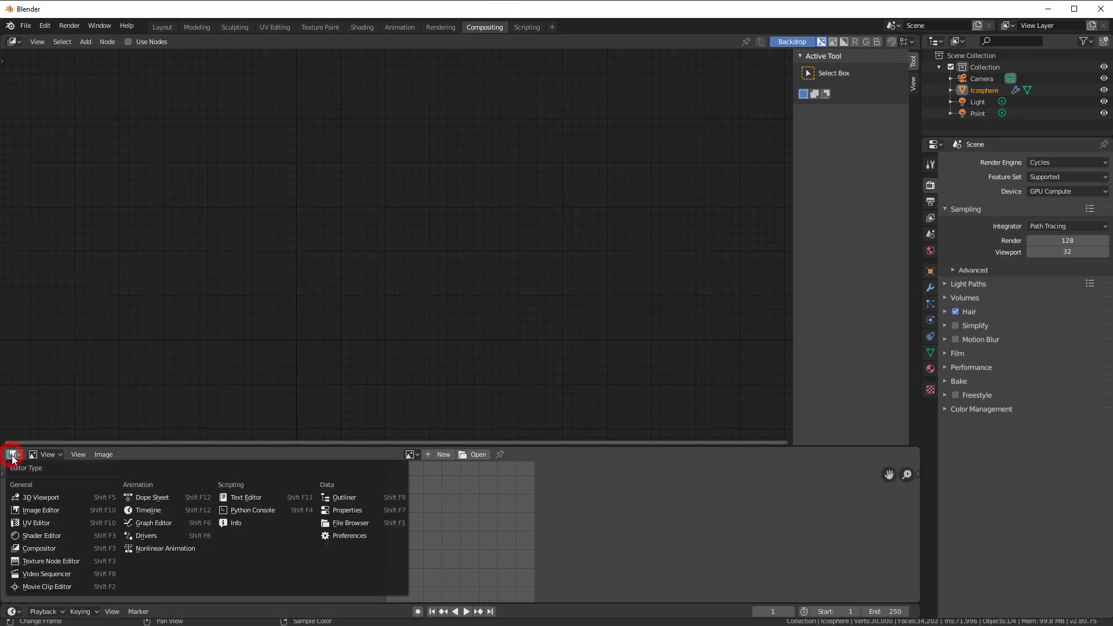
click(33, 512)
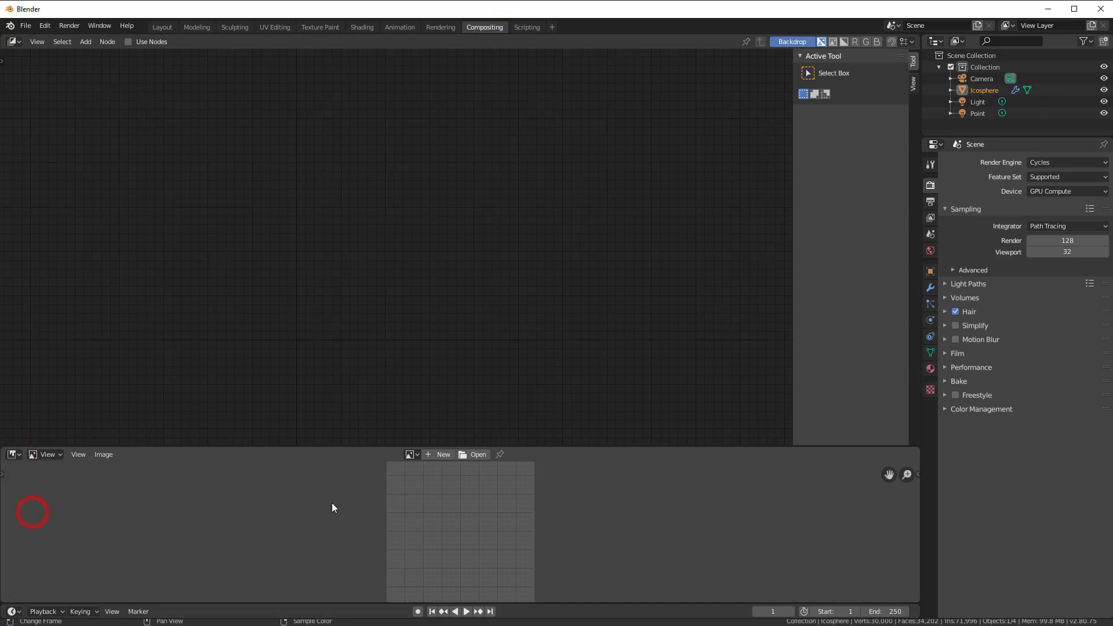
click(413, 454)
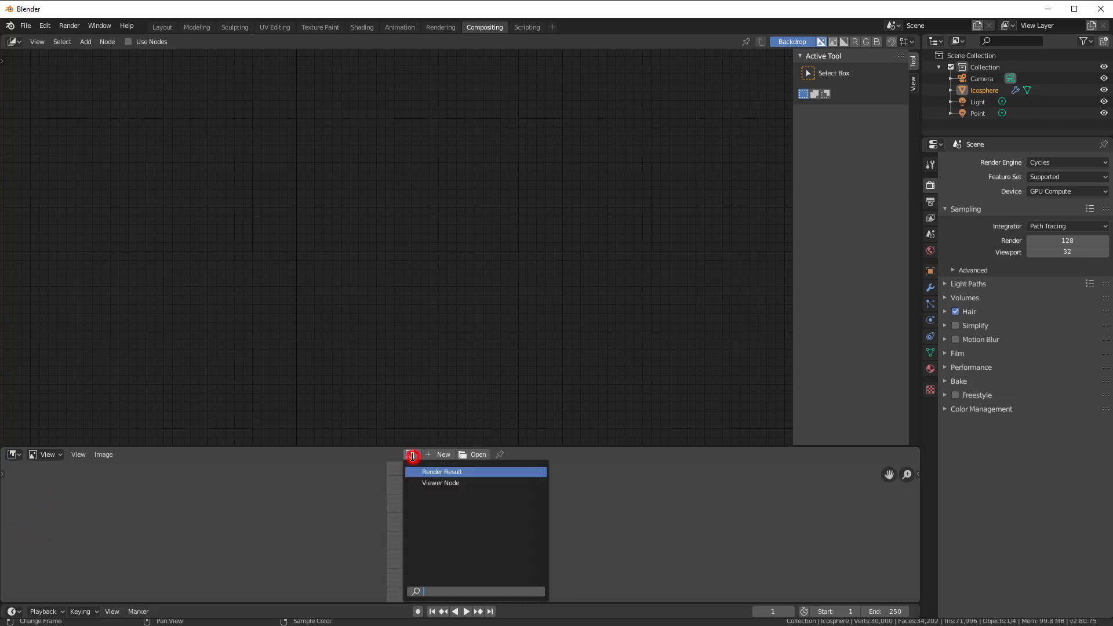
click(437, 473)
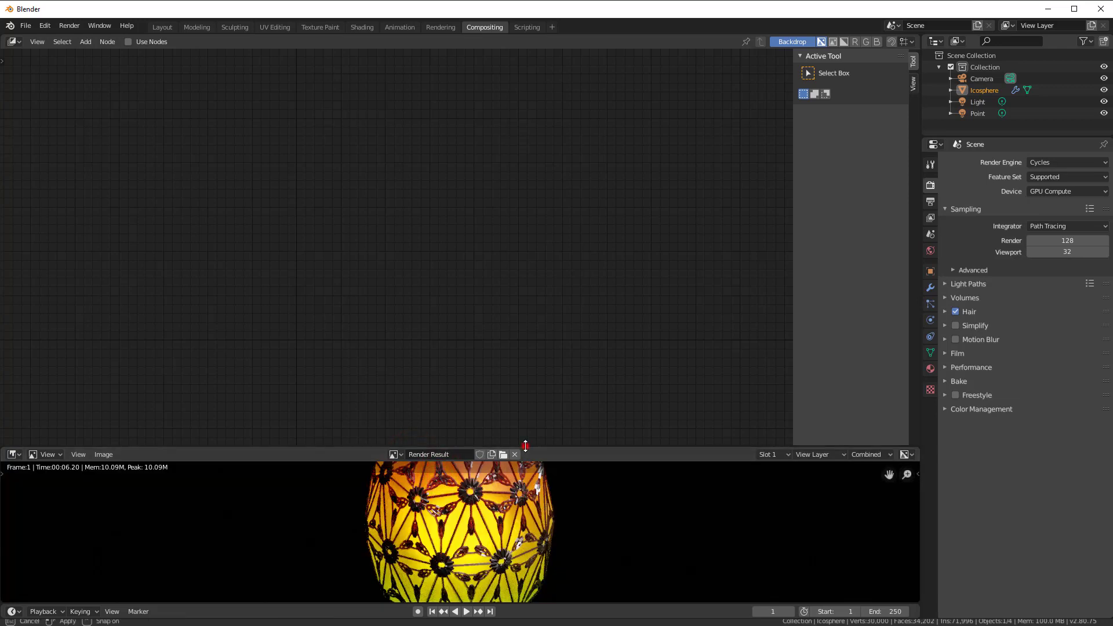
drag(510, 447, 406, 346)
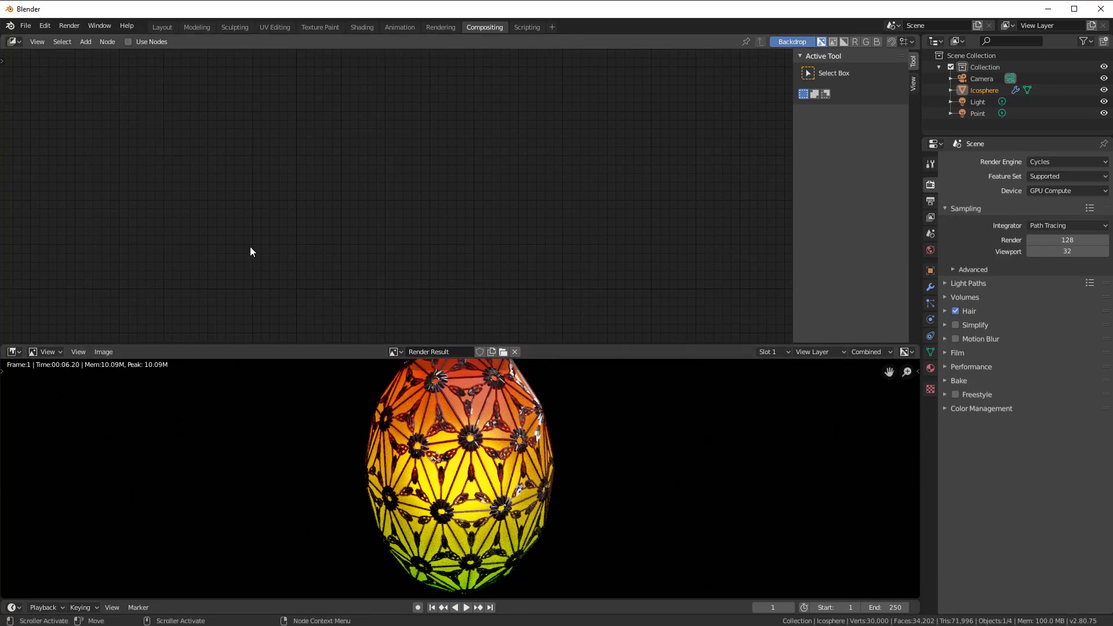
Step: Enable compositing nodes for the scene, and move the Composite node well away from the Render Layers node
click(128, 42)
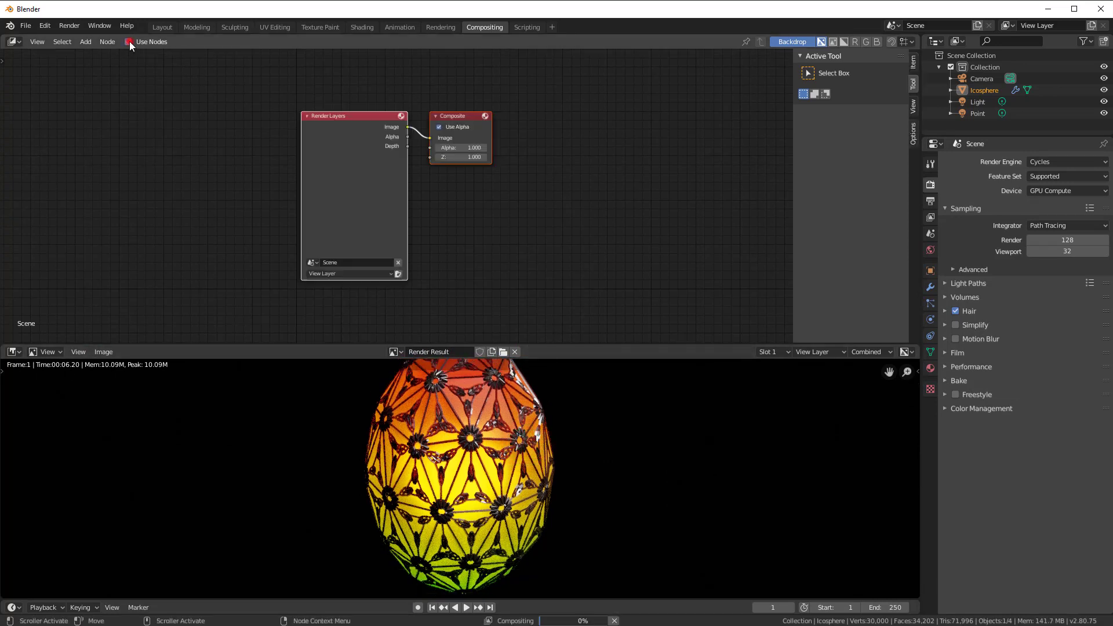
drag(259, 106, 96, 122)
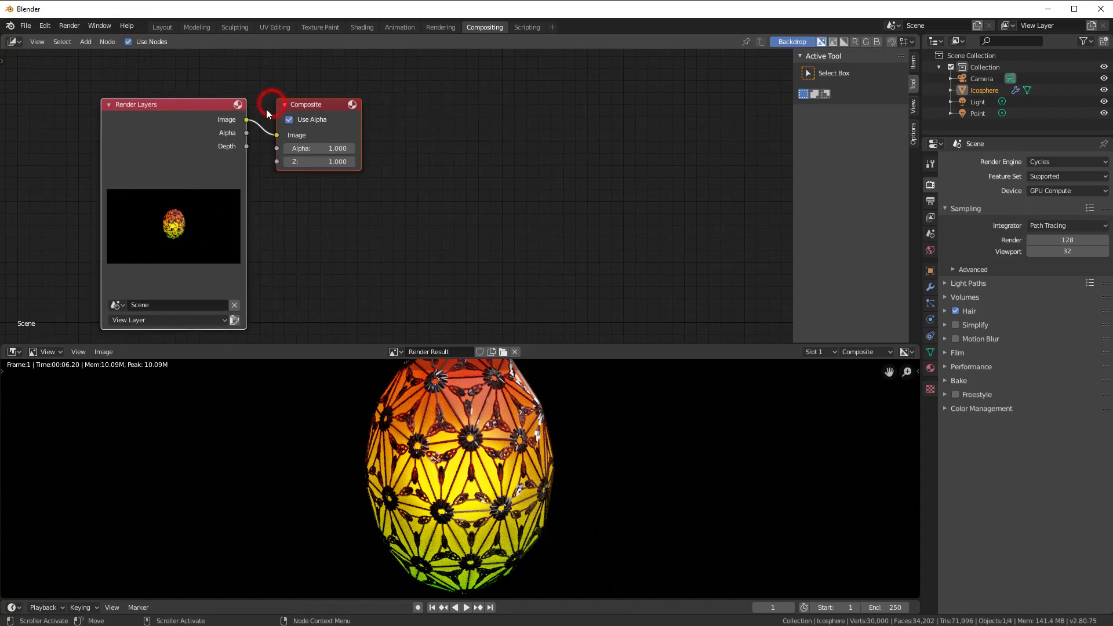
drag(306, 103, 613, 133)
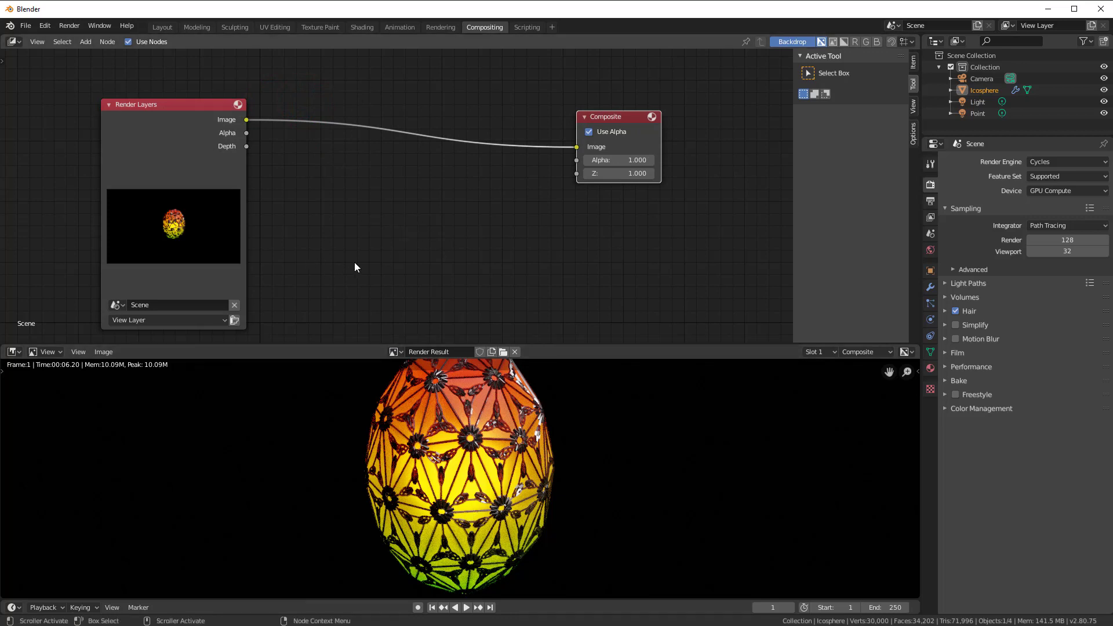
Step: Add a Sun Beams filter node below the link between Render Layers and Composite
key(shift+a)
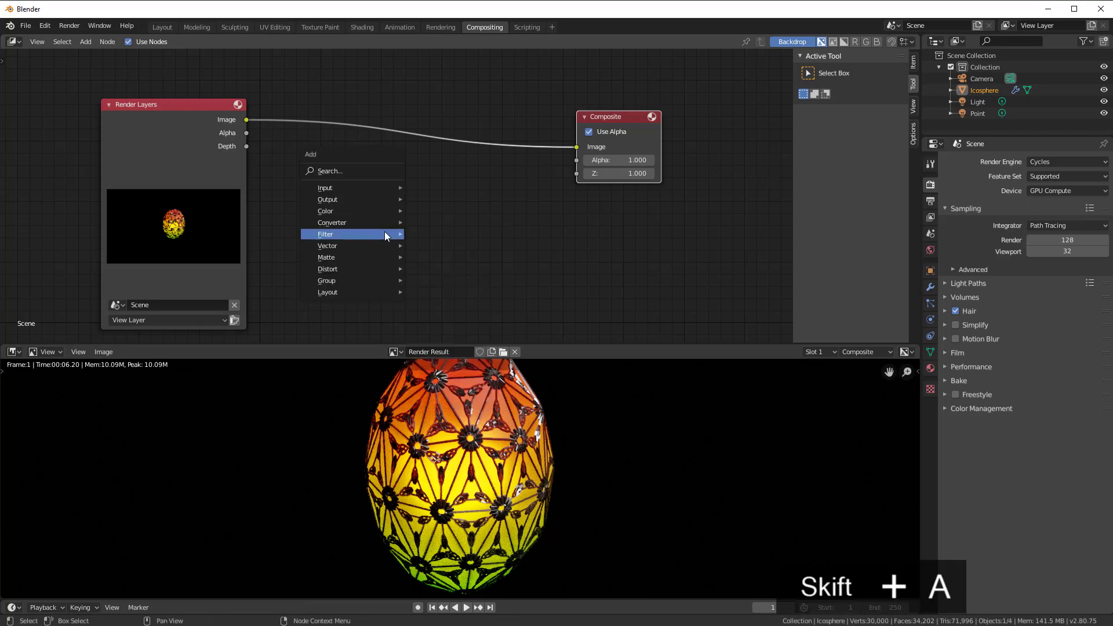
mouse_move(386, 234)
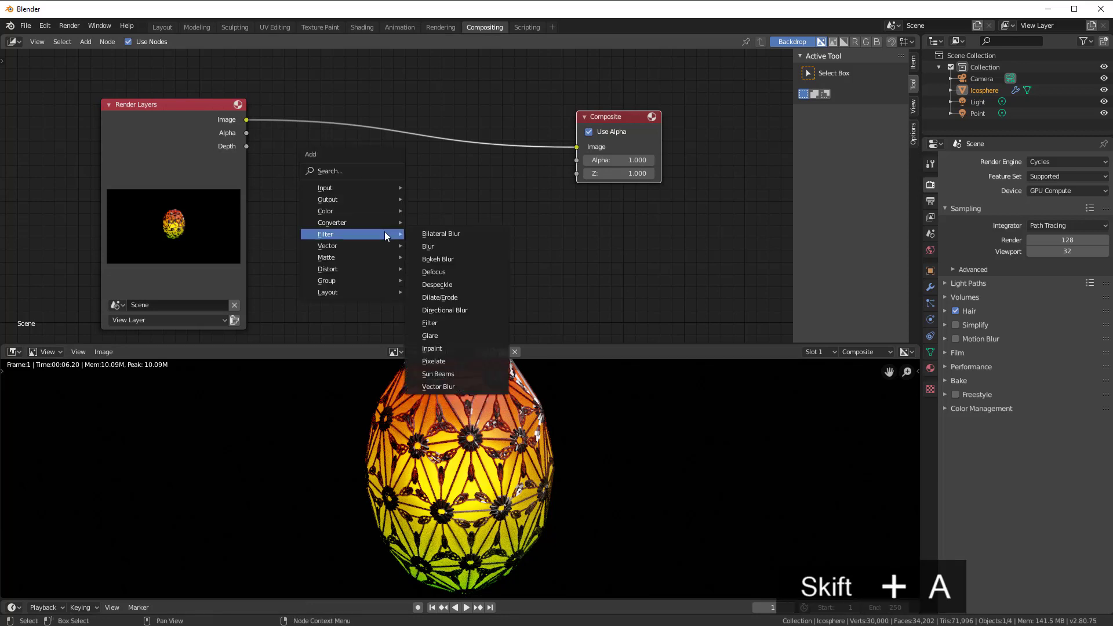
click(462, 376)
click(342, 207)
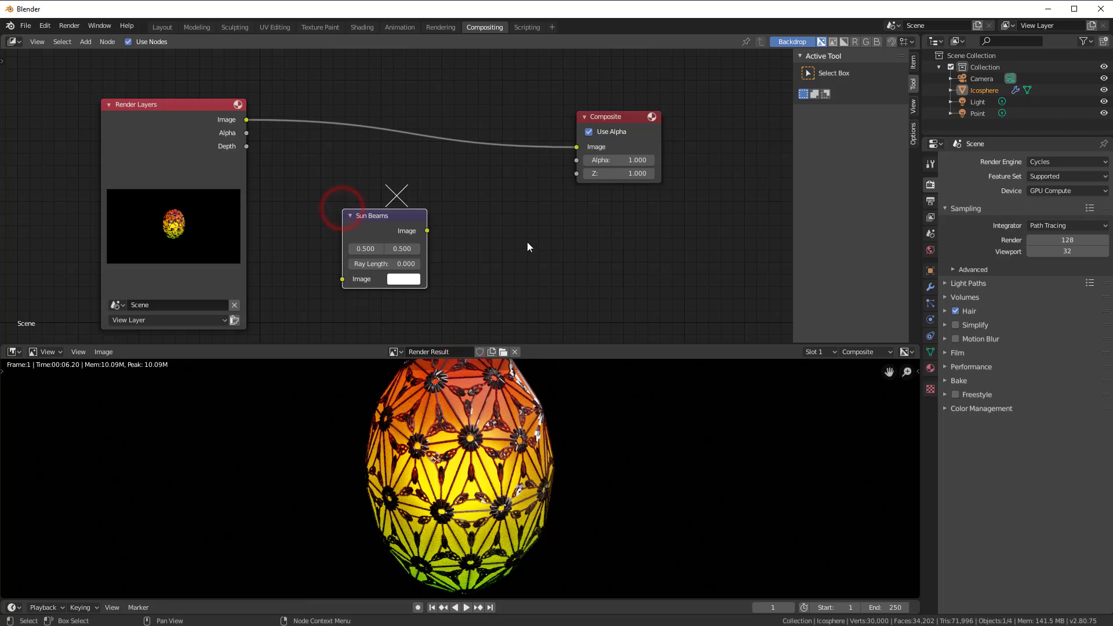
Step: Insert a Mix colour node into the link between the Render Layers and Composite nodes
key(shift+a)
mouse_move(549, 246)
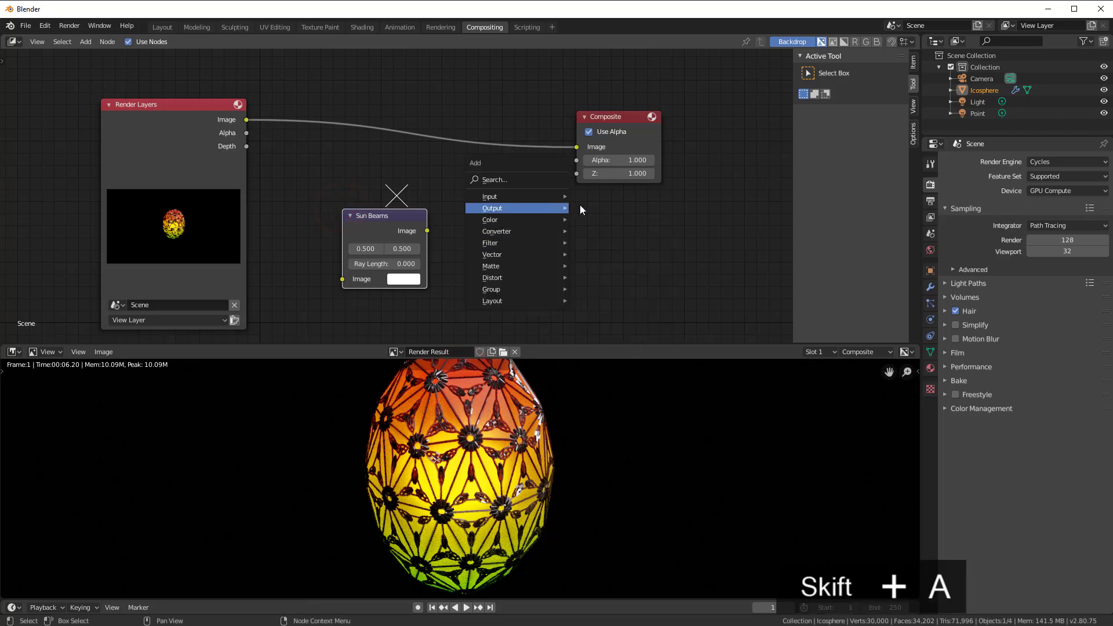
mouse_move(534, 220)
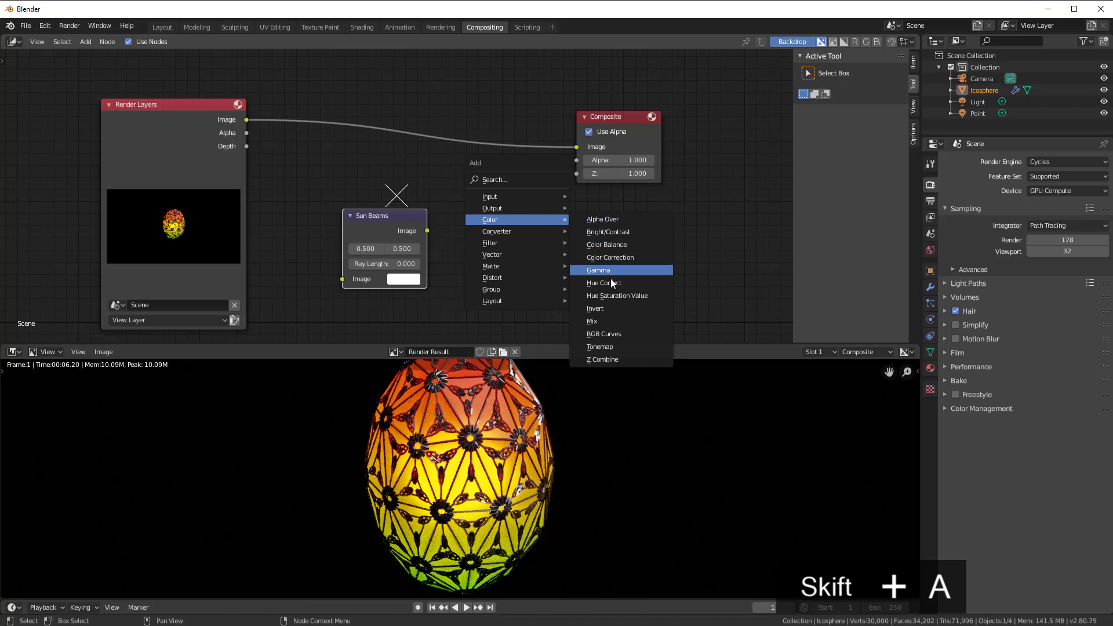
click(608, 320)
click(494, 115)
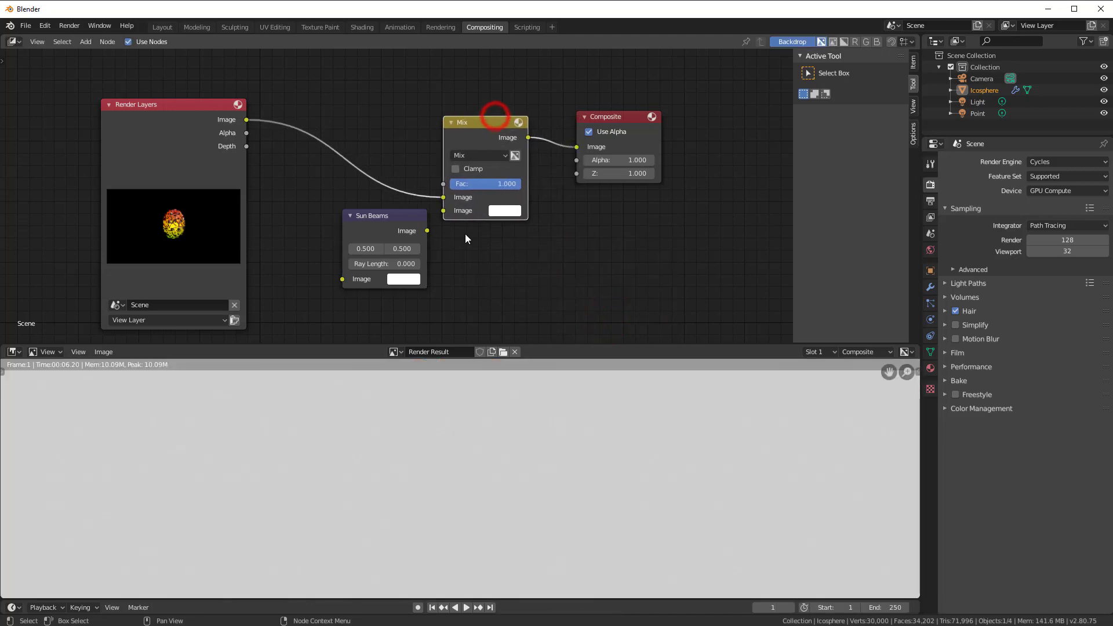
Step: Route the Render Layers image through Sun Beams into the Mix node's second image input, and set the blend type to Add
drag(393, 223, 344, 248)
drag(378, 256, 444, 210)
drag(246, 119, 297, 307)
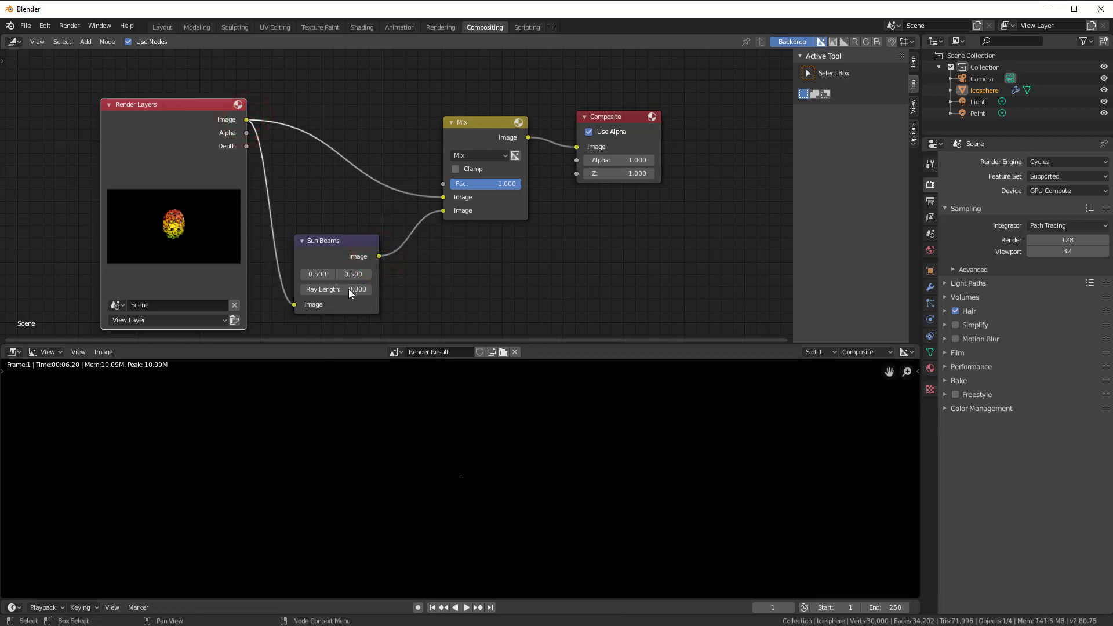
click(479, 156)
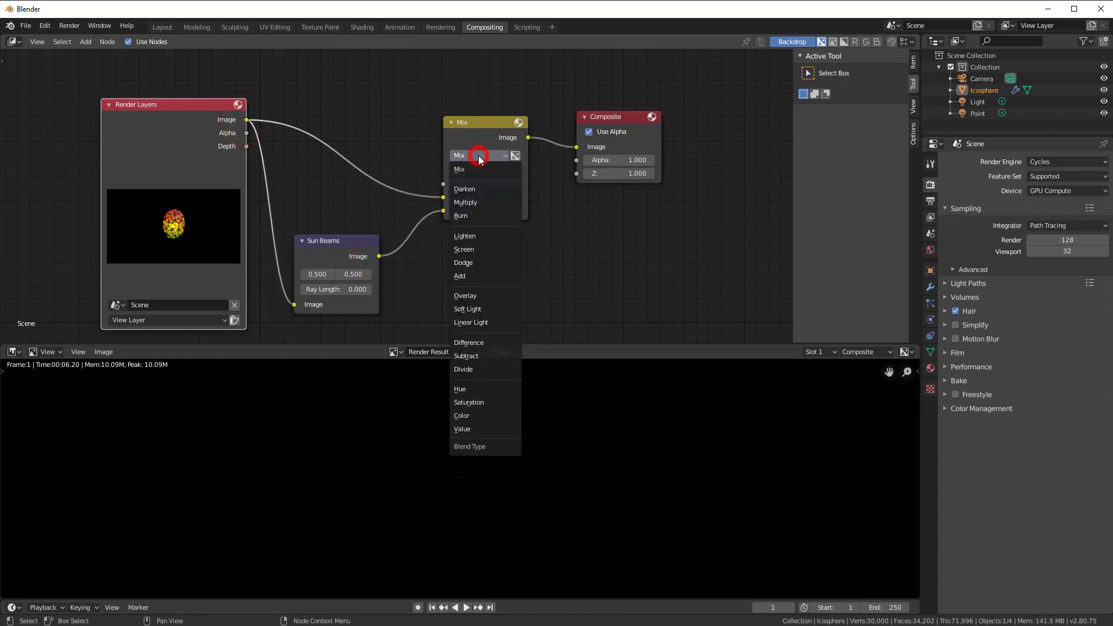
click(478, 276)
Step: Set the Sun Beams ray length to 0.033, and enlarge the image editor to show the whole egg
middle_drag(440, 293, 485, 270)
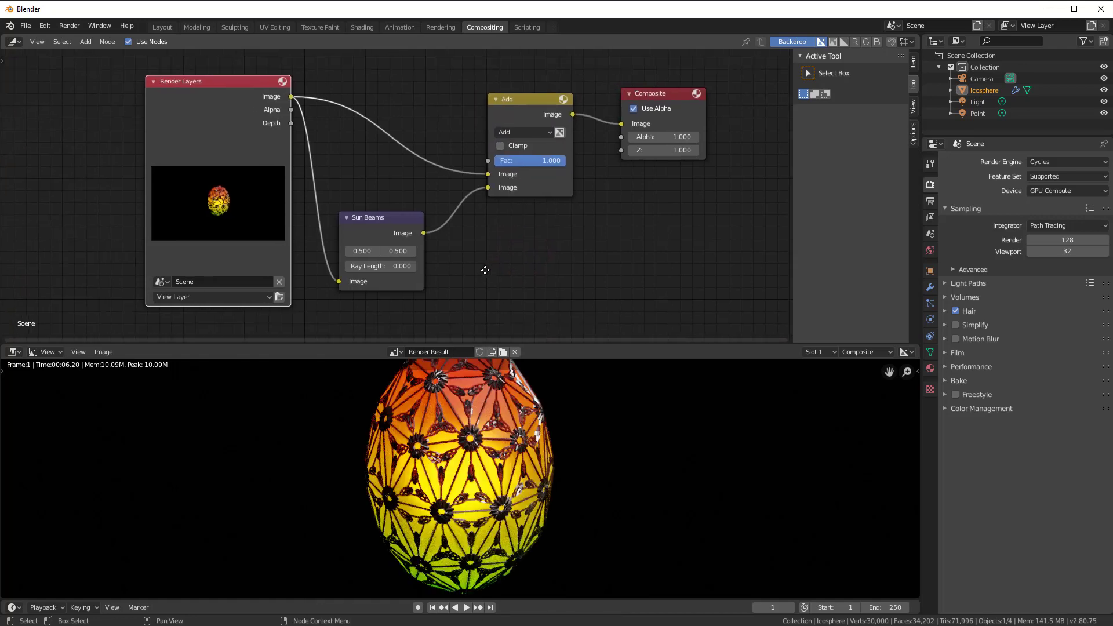
scroll(445, 292, up, 2)
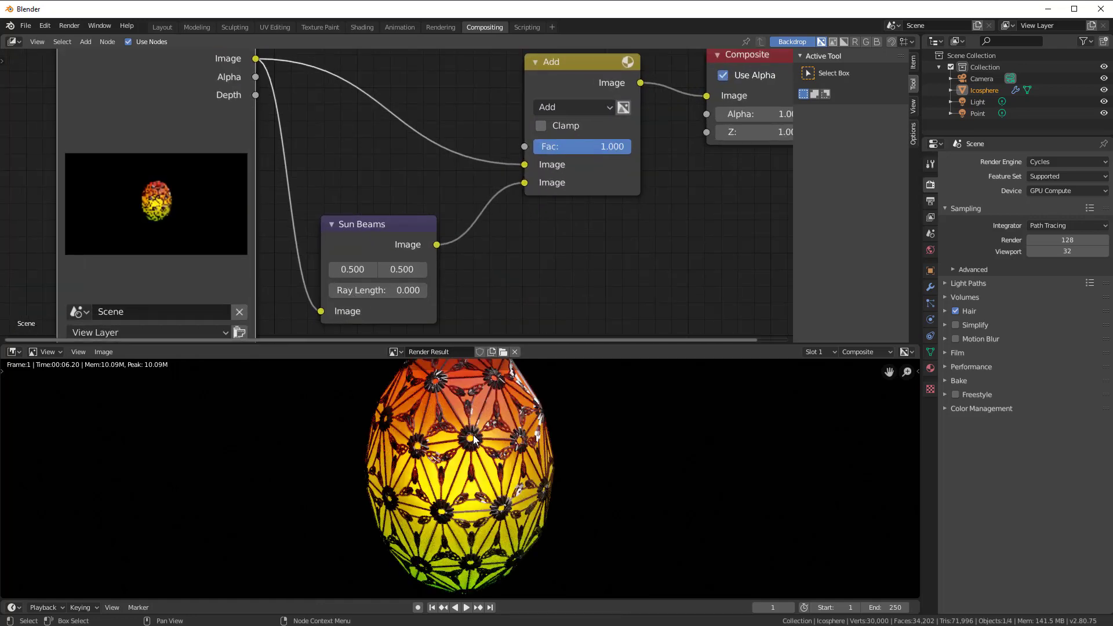
drag(393, 291, 397, 291)
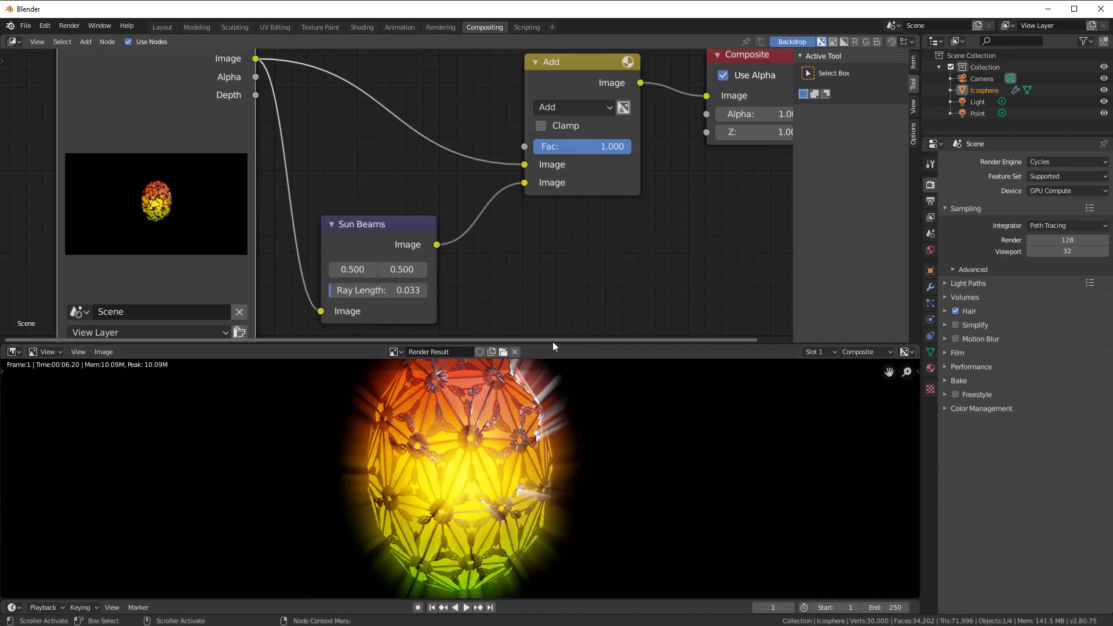
drag(556, 344, 569, 231)
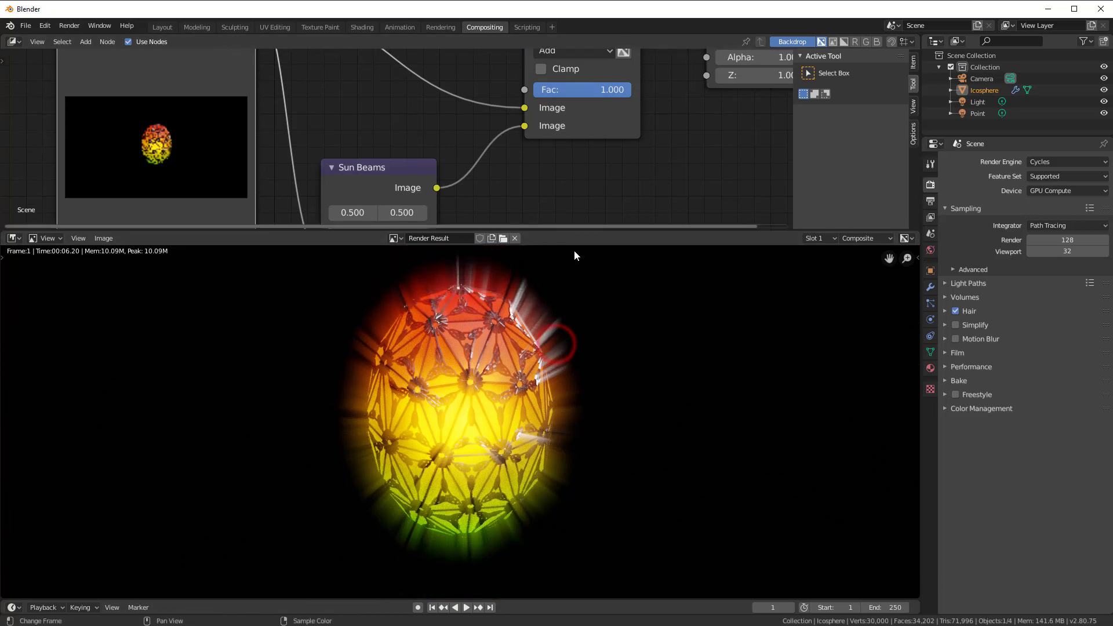